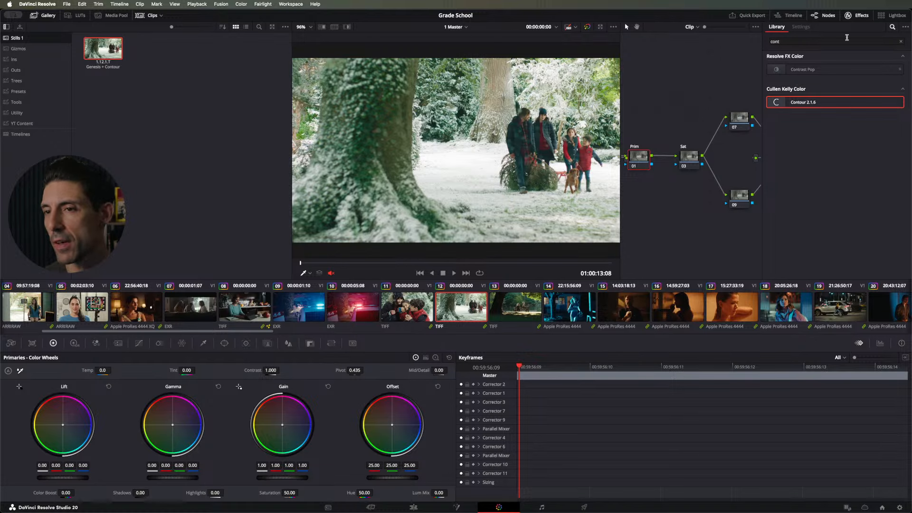
Step: Hide the effects library and enlarge the node graph by narrowing the gallery and the viewer
{"action": "left_click", "coordinate": [901, 42]}
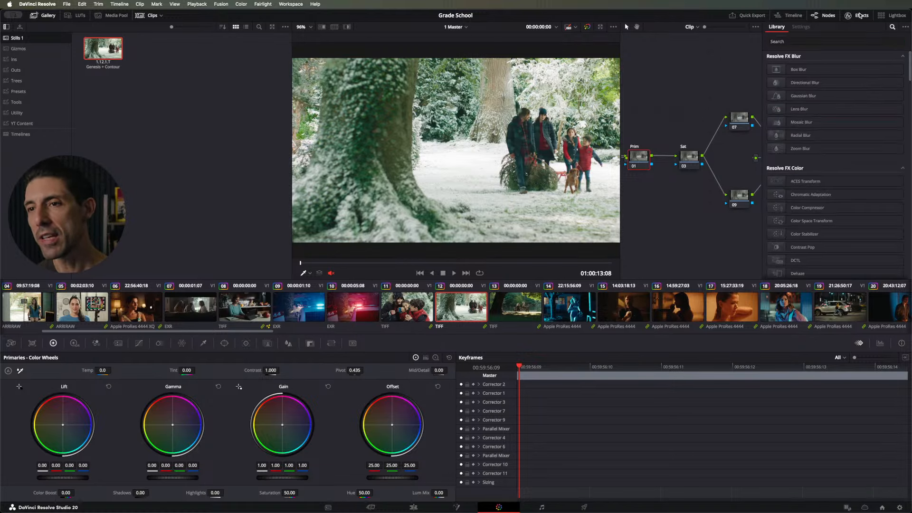
{"action": "left_click", "coordinate": [859, 16]}
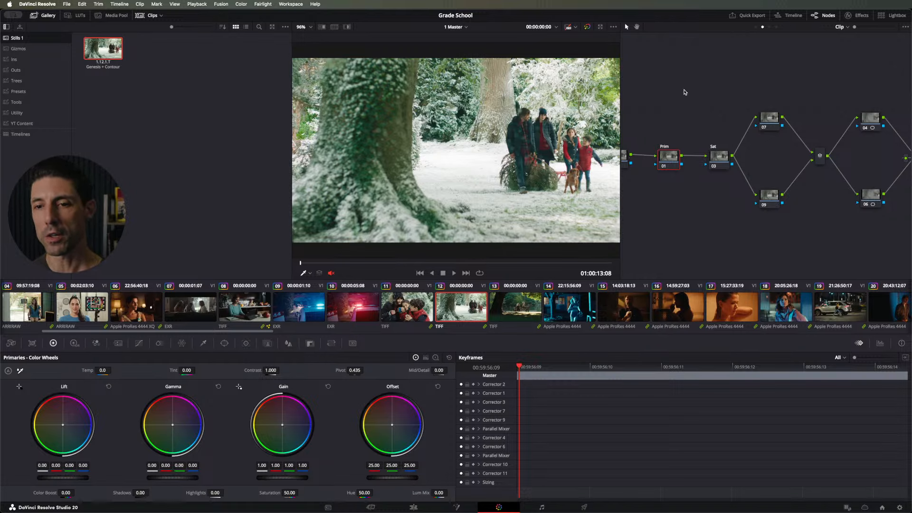
{"action": "left_click_drag", "start_coordinate": [680, 92], "coordinate": [694, 71]}
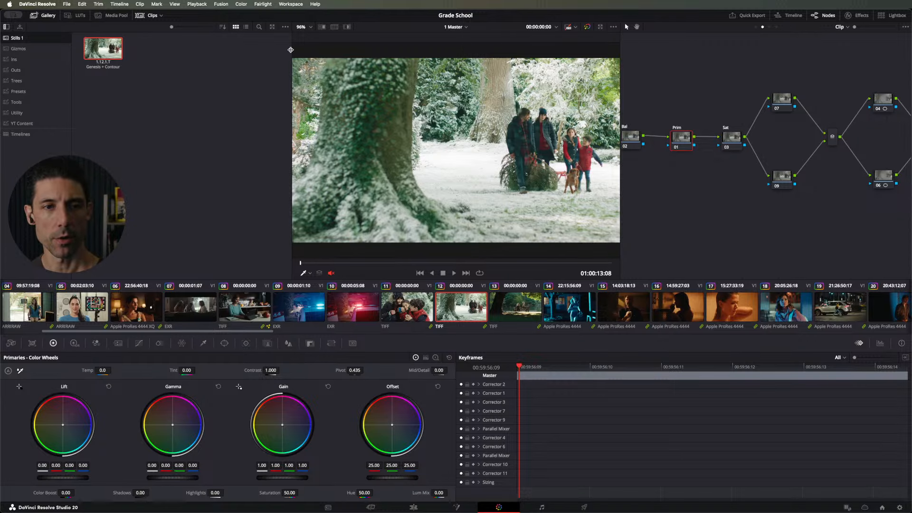
{"action": "left_click_drag", "start_coordinate": [290, 50], "coordinate": [172, 71]}
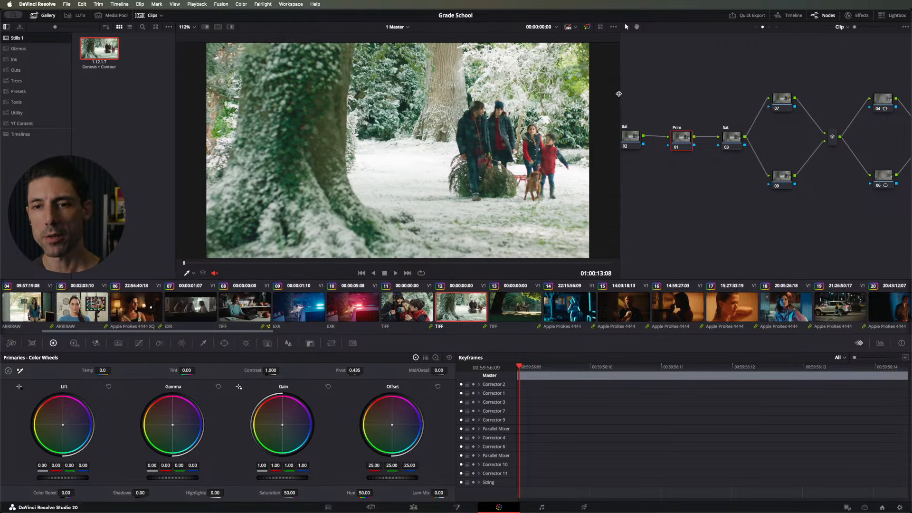
{"action": "left_click_drag", "start_coordinate": [620, 94], "coordinate": [516, 95]}
{"action": "left_click_drag", "start_coordinate": [535, 152], "coordinate": [590, 166]}
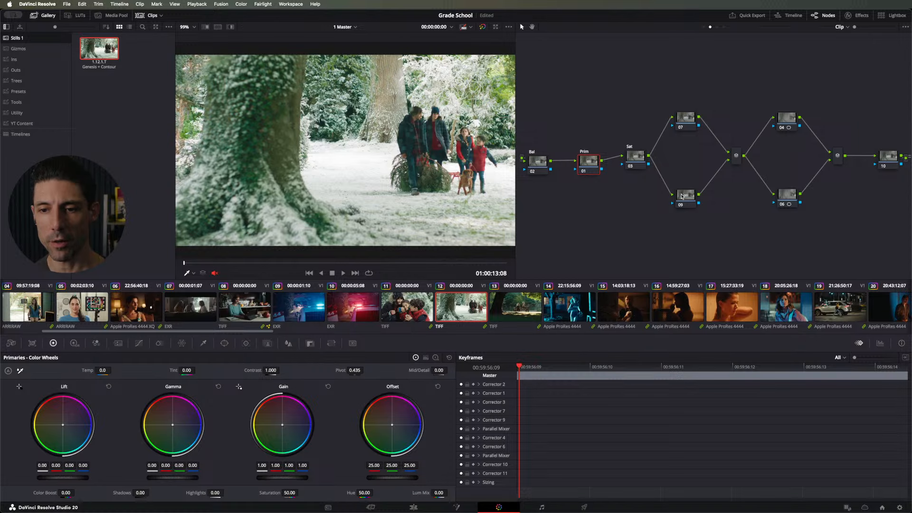
Step: Show the custom curves for node 09, the lower node of the first parallel pair
{"action": "left_click", "coordinate": [684, 195]}
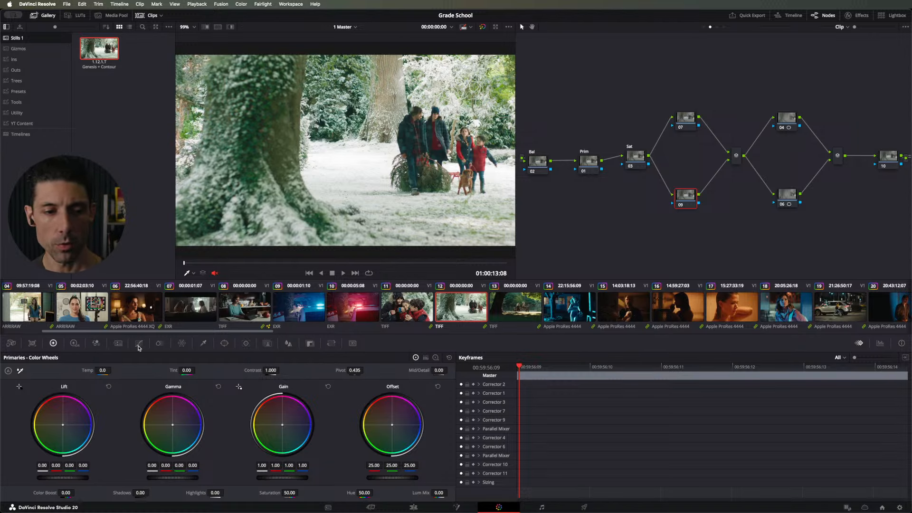
{"action": "left_click", "coordinate": [138, 343]}
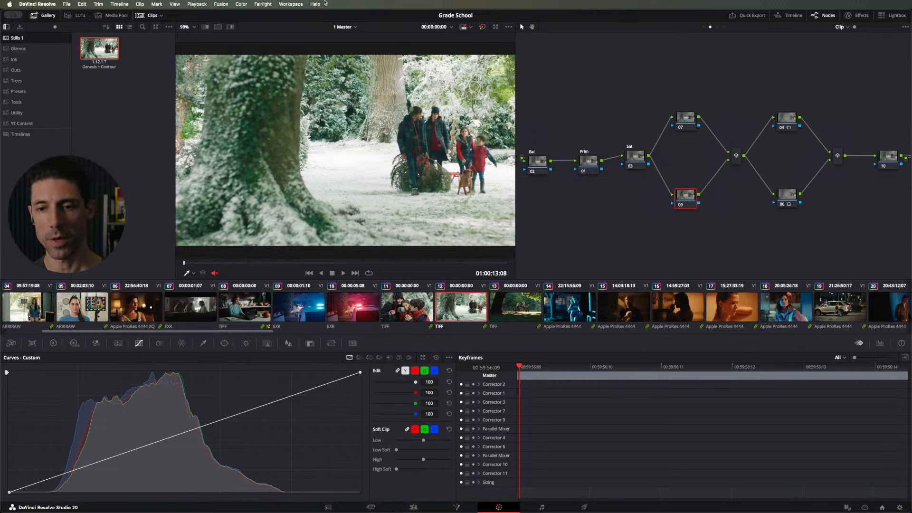
Step: Insert a new node before the Bal node and apply the DWG Gray still from the Utility album to it
{"action": "left_click_drag", "start_coordinate": [544, 164], "coordinate": [550, 158]}
{"action": "left_click", "coordinate": [640, 163]}
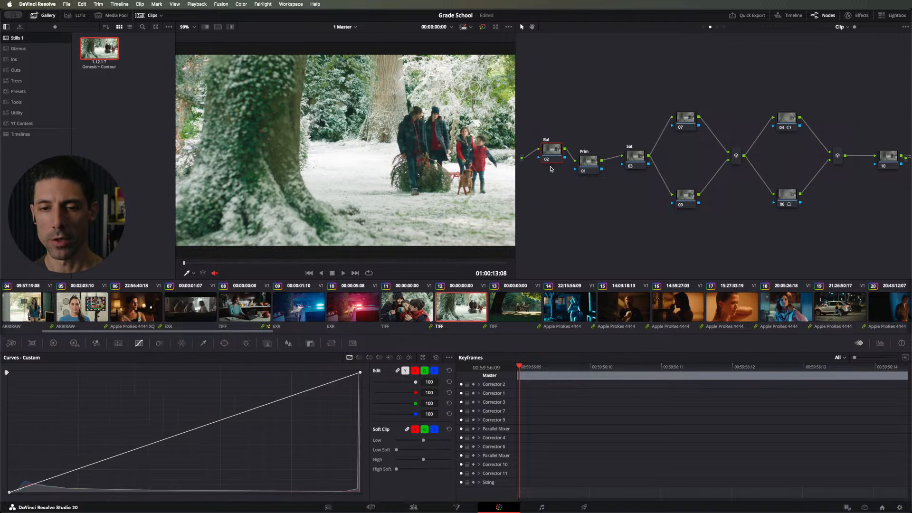
{"action": "key", "text": "shift+s"}
{"action": "left_click", "coordinate": [44, 124]}
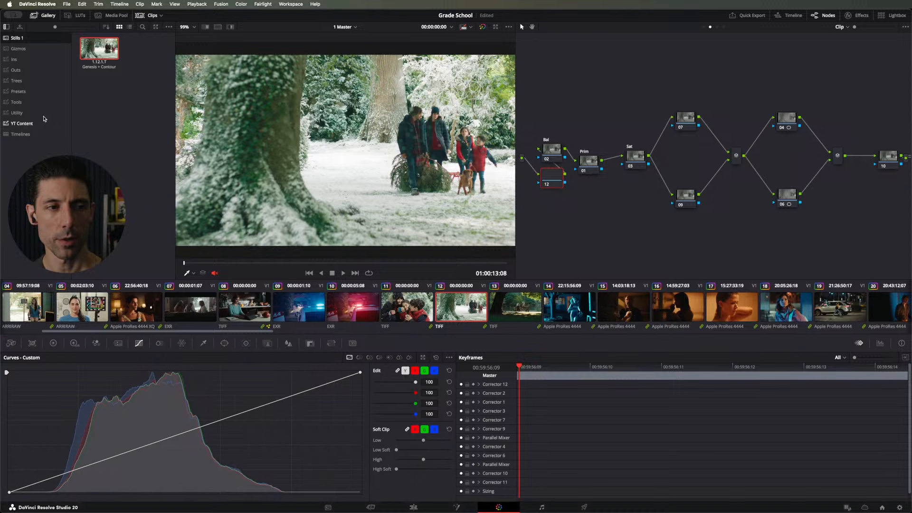
{"action": "left_click", "coordinate": [46, 114]}
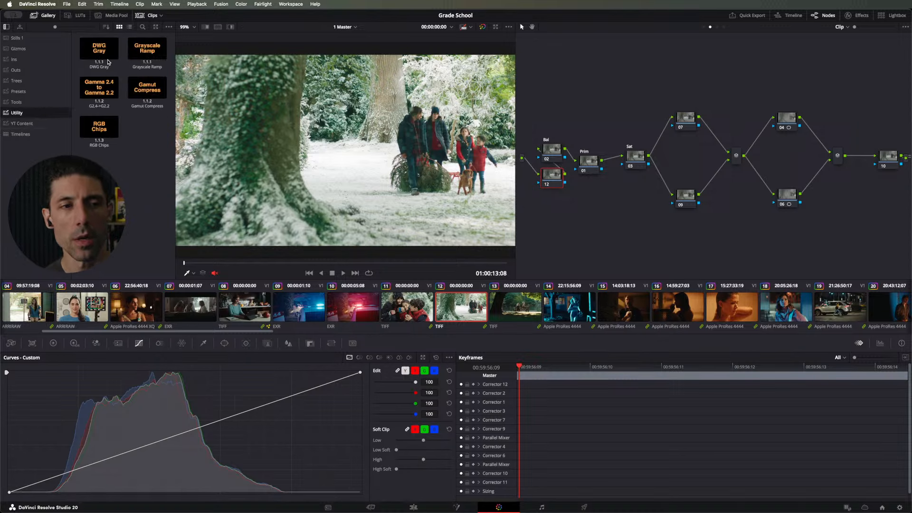
{"action": "left_click_drag", "start_coordinate": [100, 49], "coordinate": [551, 176]}
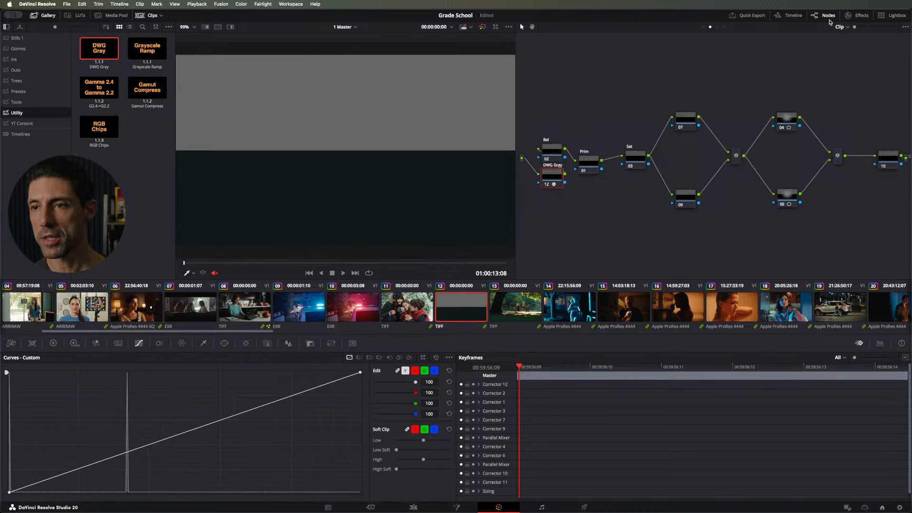
Step: Check the DWG Gray node's exposure chart settings and where middle gray falls in node 09's curve histogram
{"action": "left_click", "coordinate": [850, 16]}
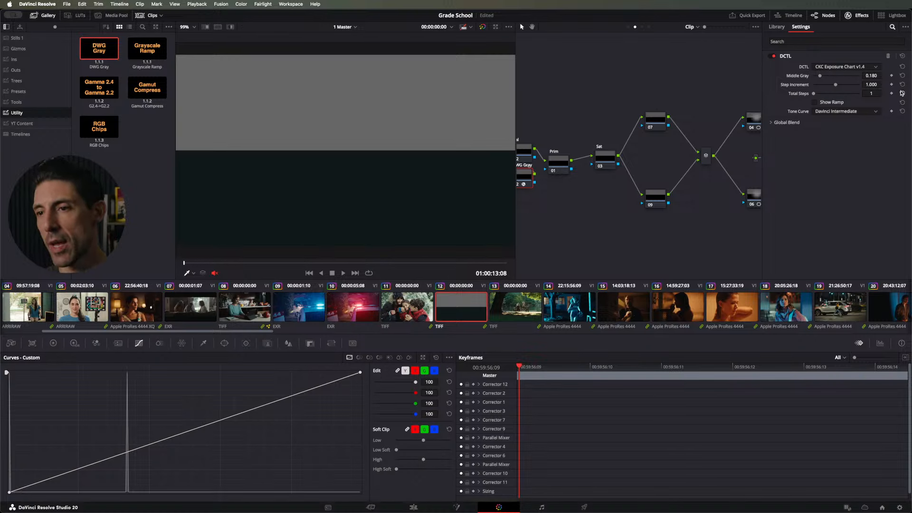
{"action": "left_click_drag", "start_coordinate": [813, 93], "coordinate": [787, 91]}
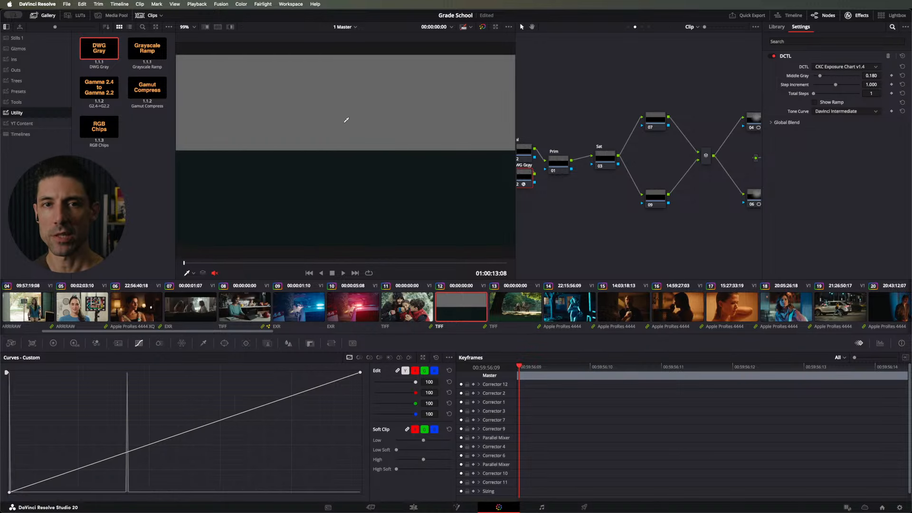
{"action": "left_click", "coordinate": [647, 197]}
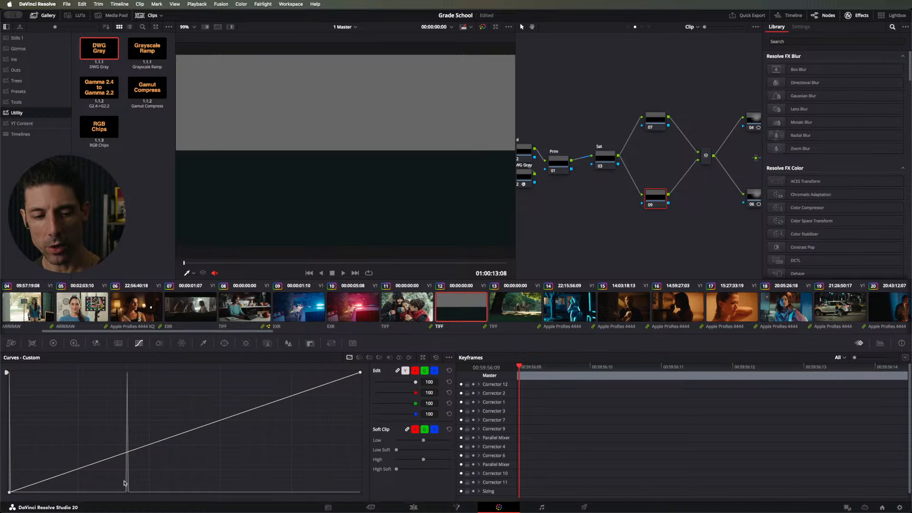
Step: Disable the DWG Gray node and try adjusting the black point of node 09's custom curve on the snowy image
{"action": "left_click_drag", "start_coordinate": [517, 137], "coordinate": [529, 122]}
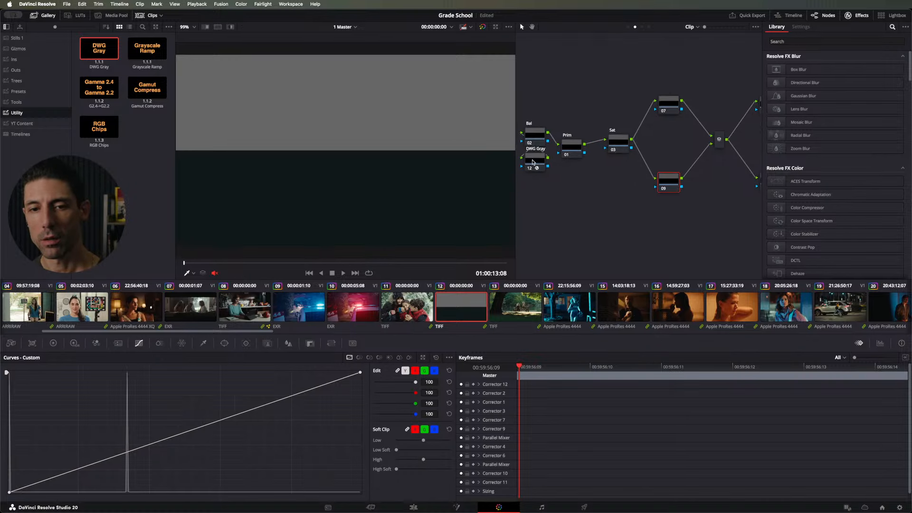
{"action": "left_click", "coordinate": [536, 164]}
{"action": "key", "text": "super+d"}
{"action": "left_click", "coordinate": [663, 179]}
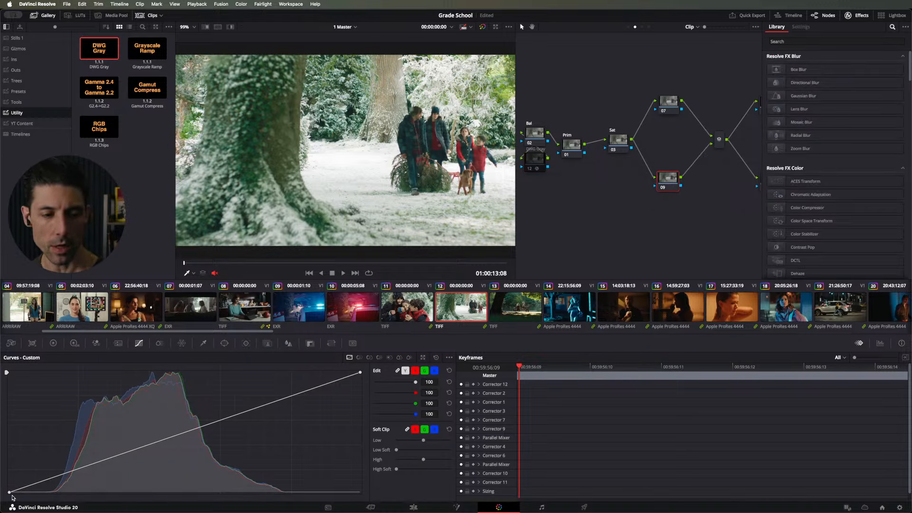
{"action": "left_click", "coordinate": [9, 492]}
{"action": "mouse_move", "coordinate": [9, 492]}
{"action": "left_mouse_down"}
{"action": "mouse_move", "coordinate": [4, 468]}
{"action": "mouse_move", "coordinate": [1, 508]}
{"action": "mouse_move", "coordinate": [1, 480]}
{"action": "mouse_move", "coordinate": [1, 501]}
{"action": "mouse_move", "coordinate": [1, 480]}
{"action": "mouse_move", "coordinate": [2, 494]}
{"action": "left_mouse_up"}
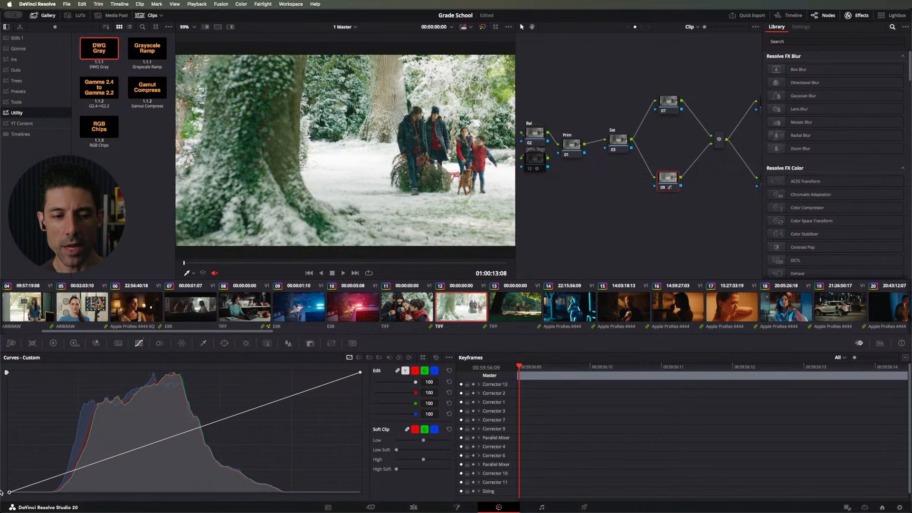
Step: Re-enable the DWG Gray node and test raising the black point of node 09's curve, returning it to the origin
{"action": "left_click", "coordinate": [535, 158]}
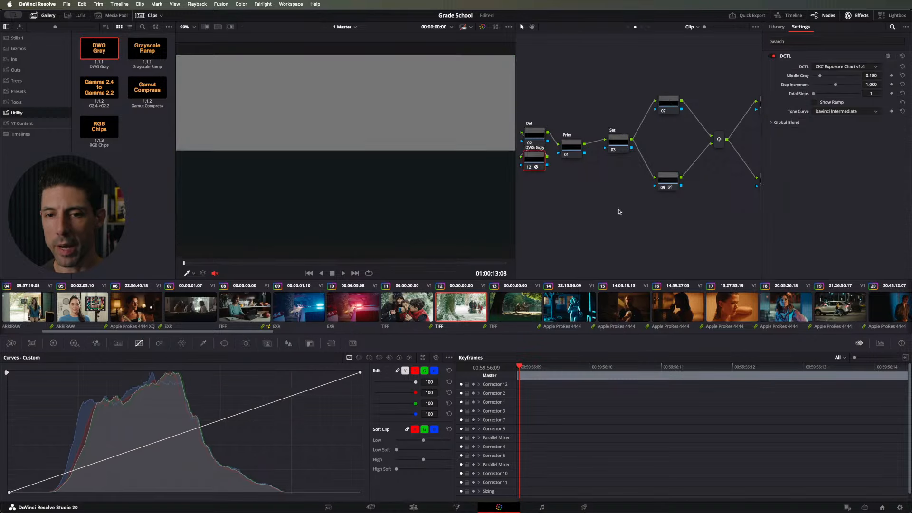
{"action": "left_click", "coordinate": [666, 181]}
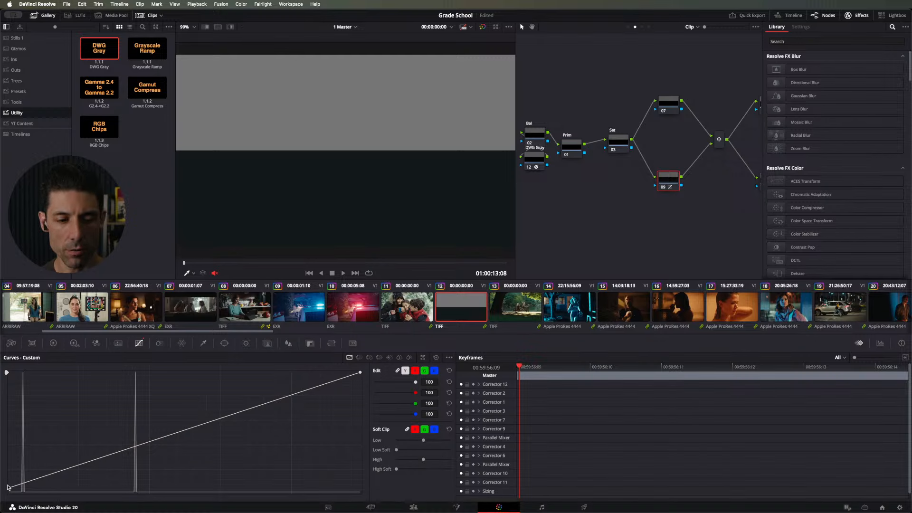
{"action": "left_click_drag", "start_coordinate": [9, 489], "coordinate": [9, 483]}
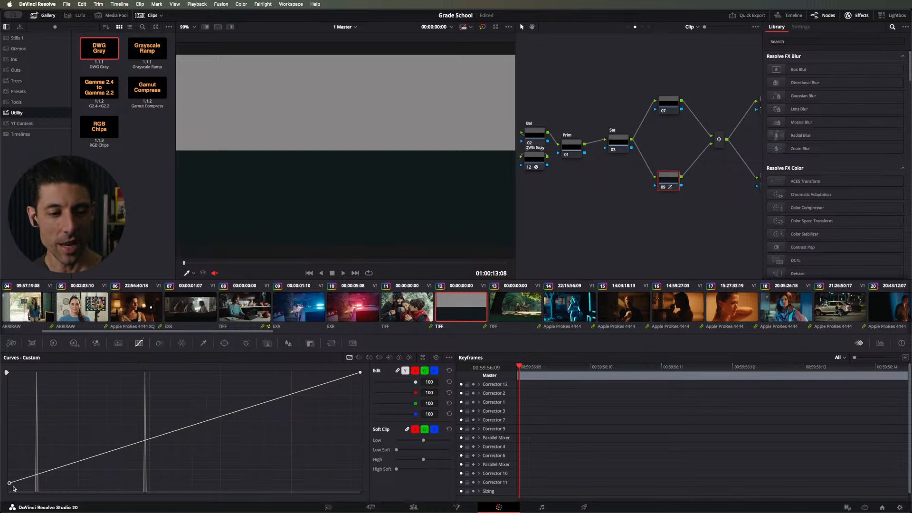
{"action": "left_click_drag", "start_coordinate": [9, 484], "coordinate": [2, 446]}
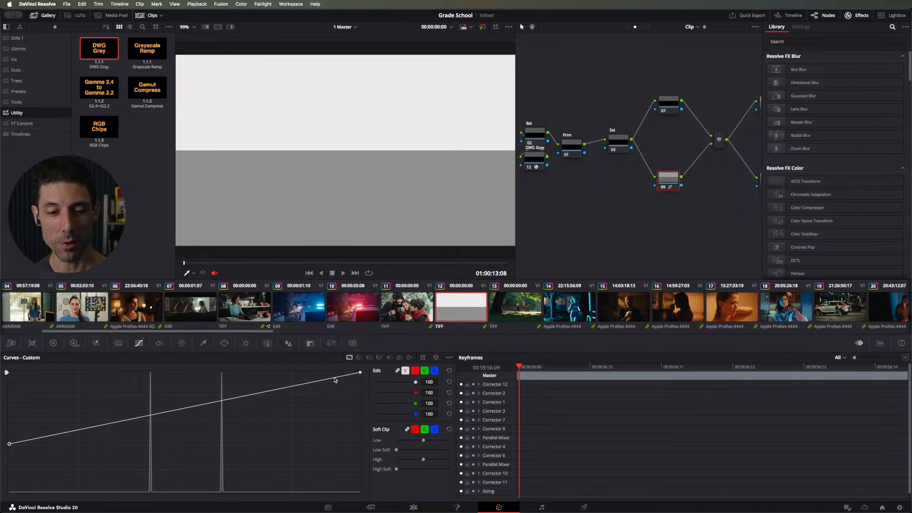
{"action": "left_click_drag", "start_coordinate": [10, 444], "coordinate": [9, 492]}
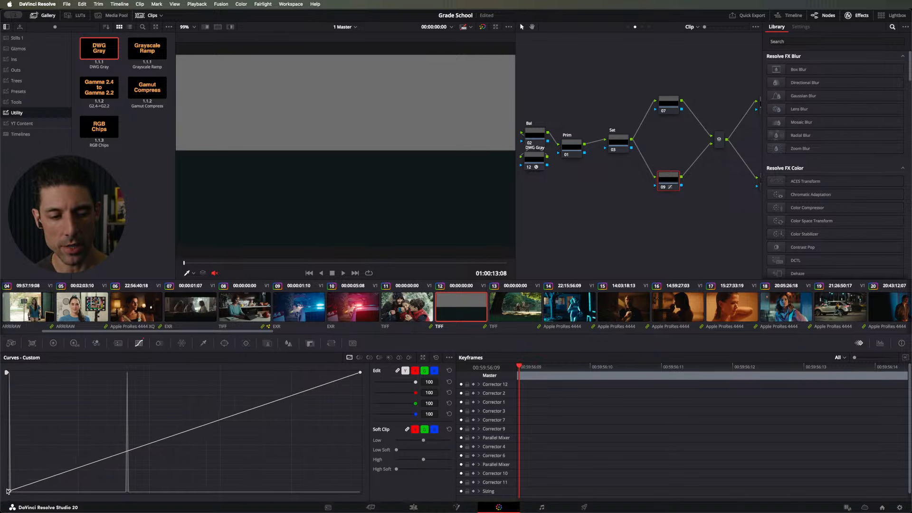
{"action": "mouse_move", "coordinate": [8, 491]}
{"action": "left_mouse_down"}
{"action": "mouse_move", "coordinate": [2, 479]}
{"action": "mouse_move", "coordinate": [2, 502]}
{"action": "left_mouse_up"}
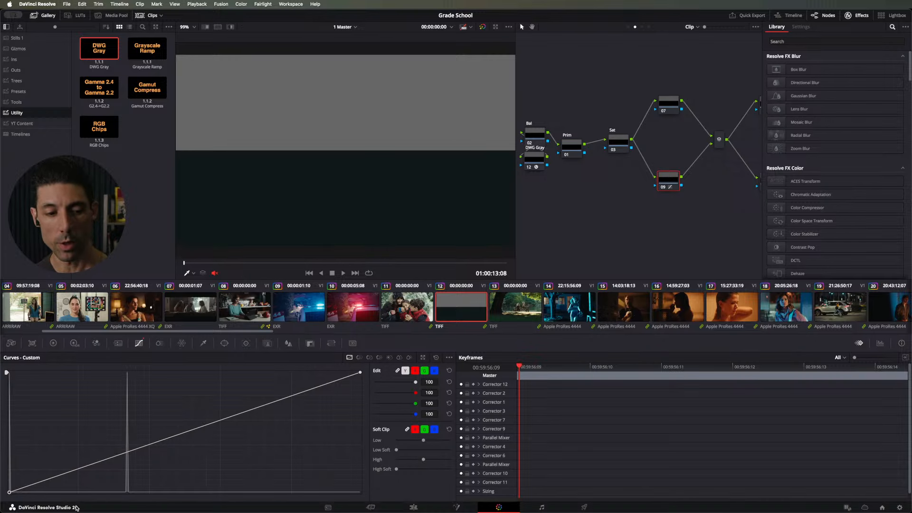
Step: Place an anchor point on node 09's custom curve just below the middle gray spike
{"action": "left_click", "coordinate": [117, 455]}
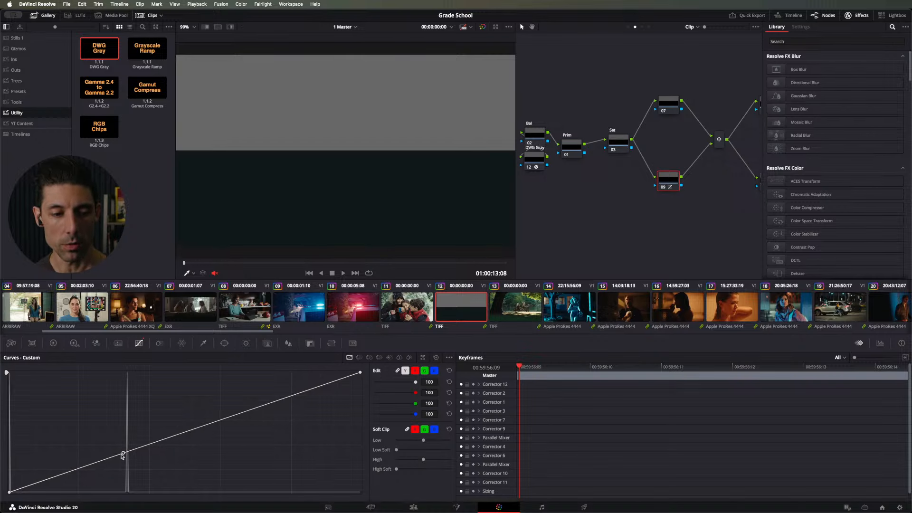
{"action": "left_click", "coordinate": [109, 468]}
{"action": "key", "text": "super+z"}
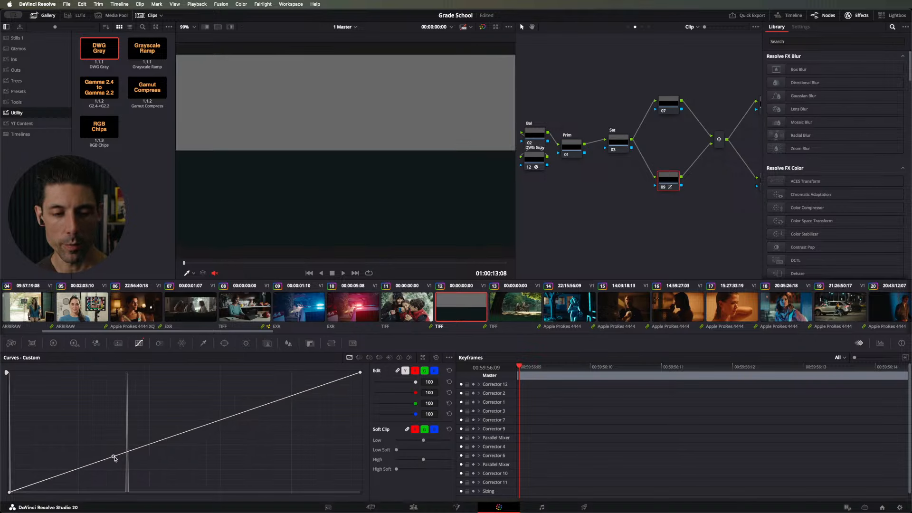
{"action": "left_click", "coordinate": [113, 458]}
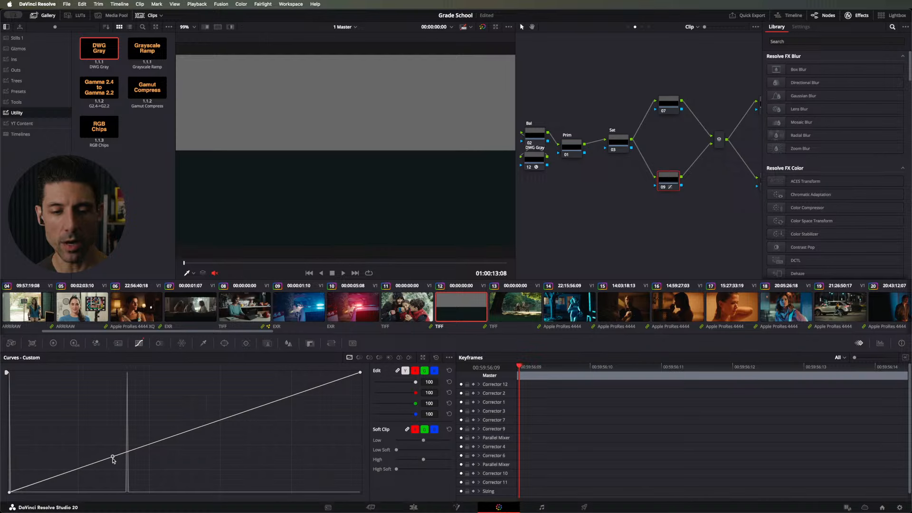
Step: Delete the DWG Gray node from the clip's node graph
{"action": "left_click", "coordinate": [533, 159]}
{"action": "key", "text": "Delete"}
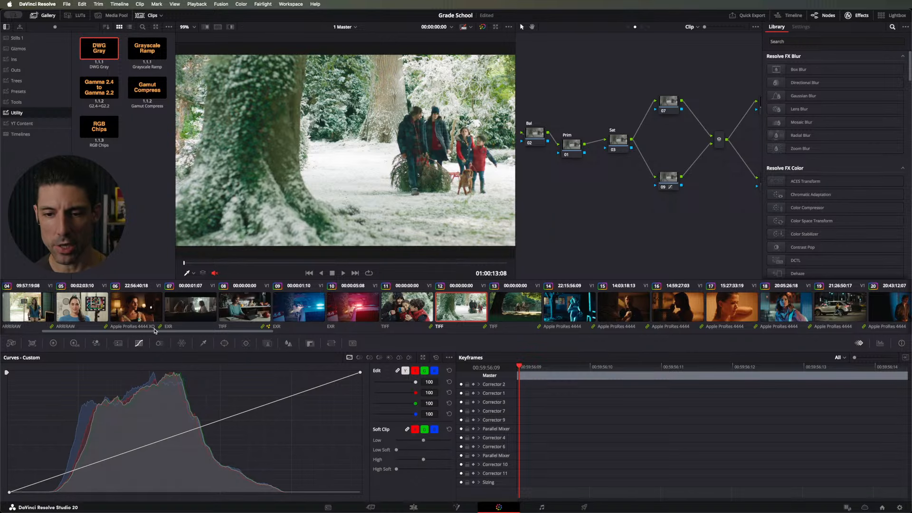
Step: Switch to clip 16, enlarge the viewer image to 250% on the woman's profile and hide the gallery
{"action": "left_click", "coordinate": [679, 305]}
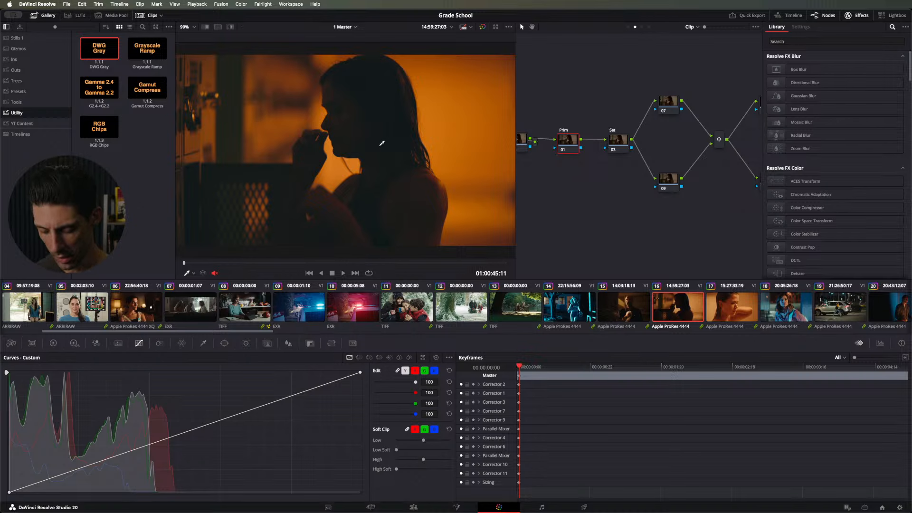
{"action": "scroll", "coordinate": [382, 143], "scroll_direction": "up", "scroll_amount": 6}
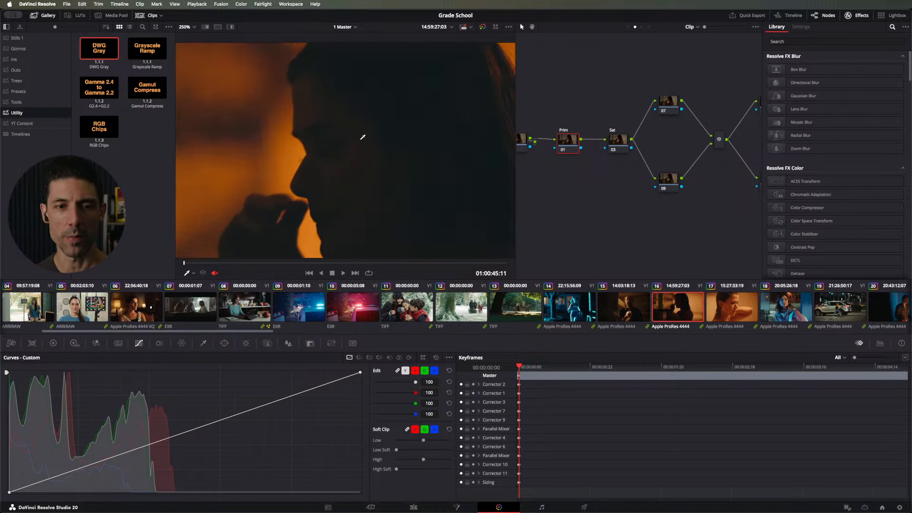
{"action": "left_click_drag", "start_coordinate": [362, 145], "coordinate": [349, 140]}
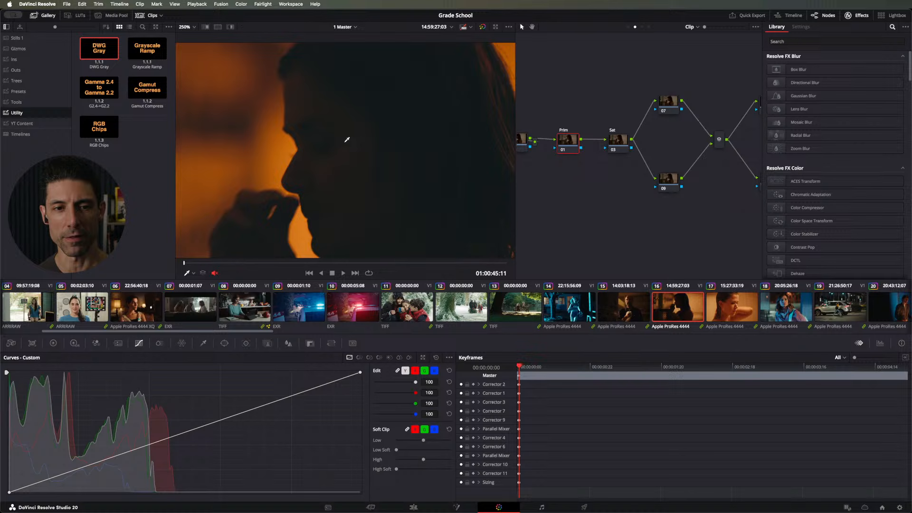
{"action": "left_click", "coordinate": [47, 16]}
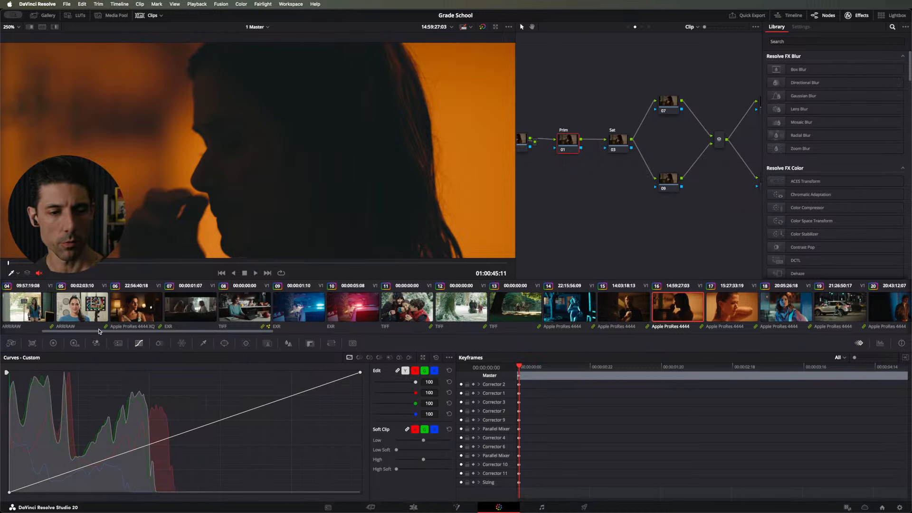
Step: Copy the grade from clip 12, the snowy family shot, onto clip 16
{"action": "left_click_drag", "start_coordinate": [102, 333], "coordinate": [27, 331]}
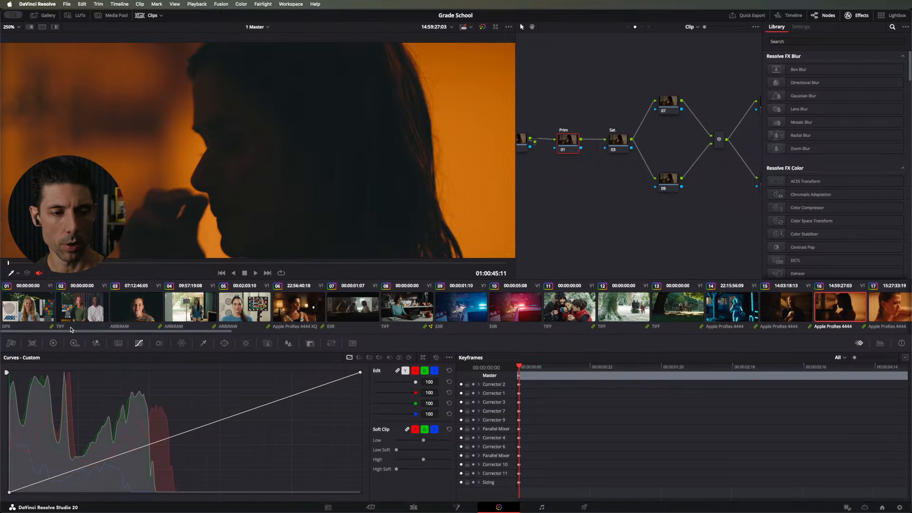
{"action": "middle_click", "coordinate": [611, 301]}
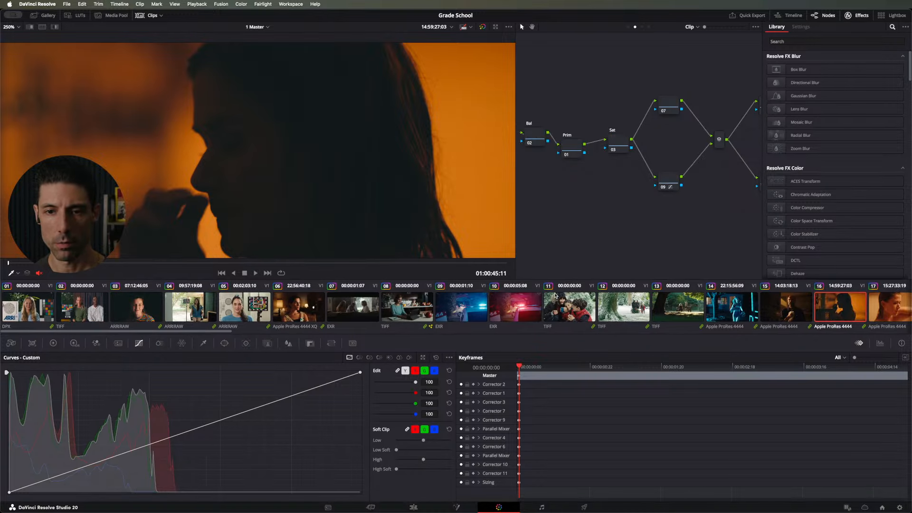
Step: Lift the shadows on node 09's custom curve with a new point below the middle gray anchor
{"action": "left_click", "coordinate": [664, 182]}
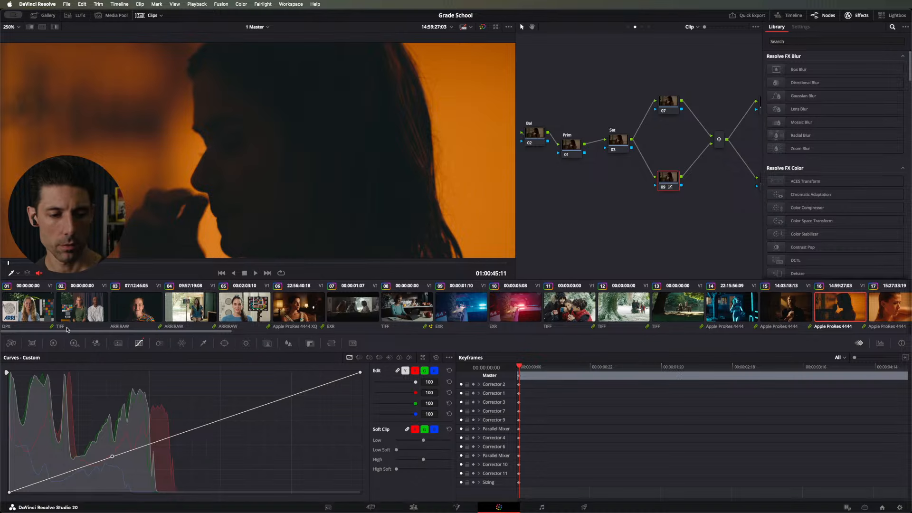
{"action": "left_click_drag", "start_coordinate": [51, 477], "coordinate": [49, 472]}
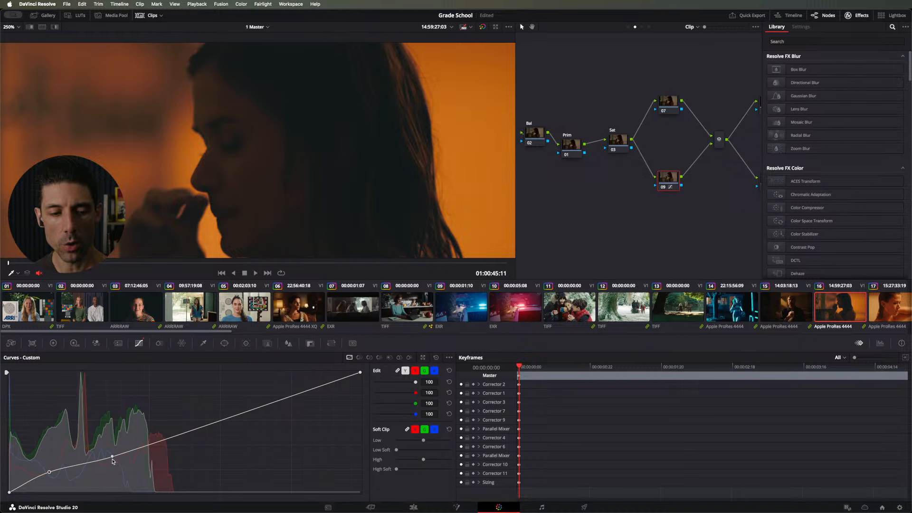
Step: Slide the middle gray anchor on node 09's custom curve lower and pull the lifted shadow point down onto the straight line
{"action": "left_click_drag", "start_coordinate": [112, 460], "coordinate": [99, 468]}
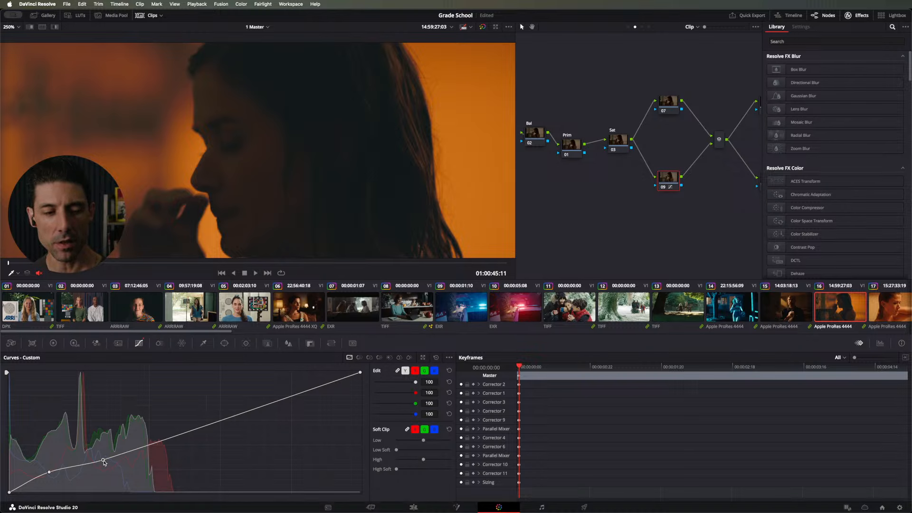
{"action": "left_click_drag", "start_coordinate": [104, 462], "coordinate": [104, 462]}
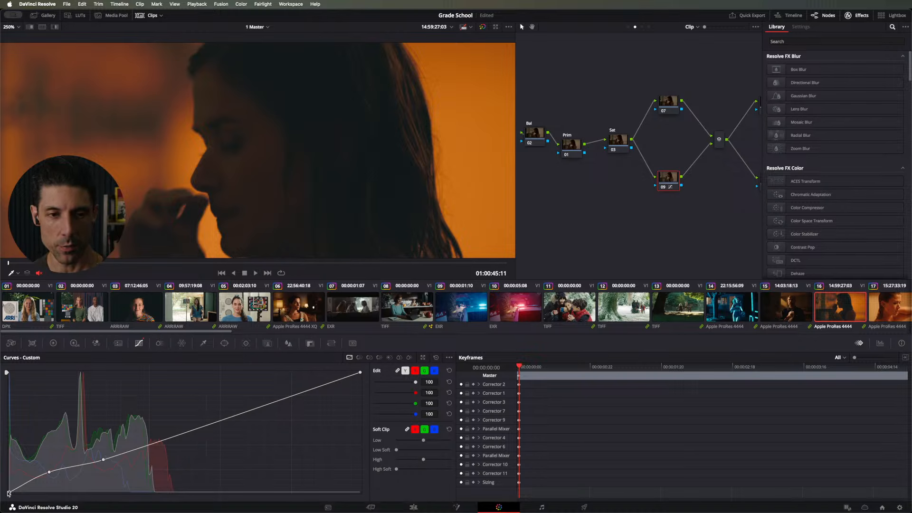
{"action": "left_click_drag", "start_coordinate": [8, 492], "coordinate": [6, 494]}
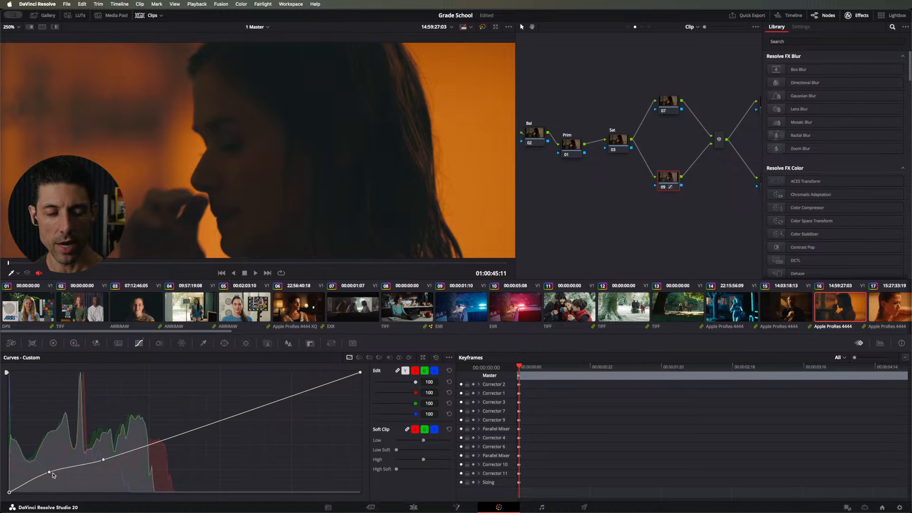
{"action": "mouse_move", "coordinate": [49, 474]}
{"action": "left_mouse_down"}
{"action": "mouse_move", "coordinate": [32, 480]}
{"action": "mouse_move", "coordinate": [55, 475]}
{"action": "left_mouse_up"}
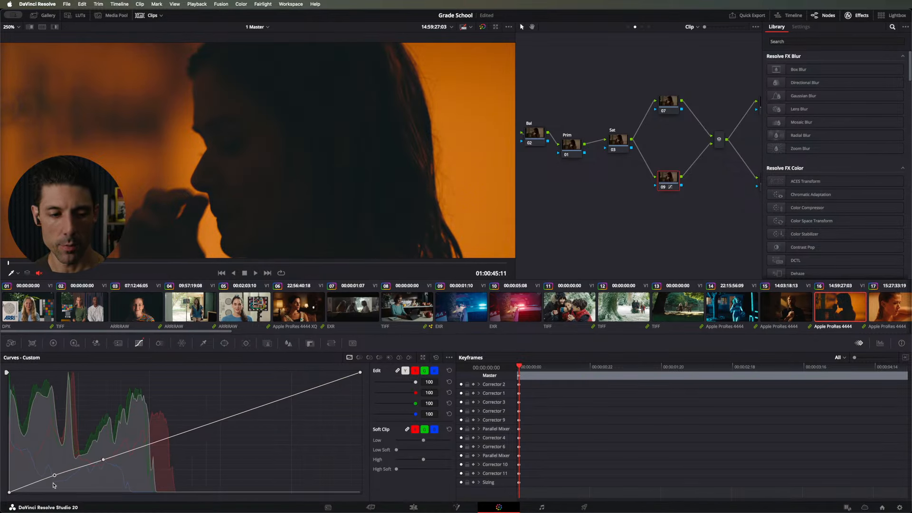
{"action": "mouse_move", "coordinate": [55, 476]}
{"action": "left_mouse_down"}
{"action": "mouse_move", "coordinate": [55, 484]}
{"action": "mouse_move", "coordinate": [56, 475]}
{"action": "left_mouse_up"}
Step: Replace the shadow point with a new pivot on the line, lifting the curve below it and lowering it between pivot and anchor
{"action": "right_click", "coordinate": [55, 477]}
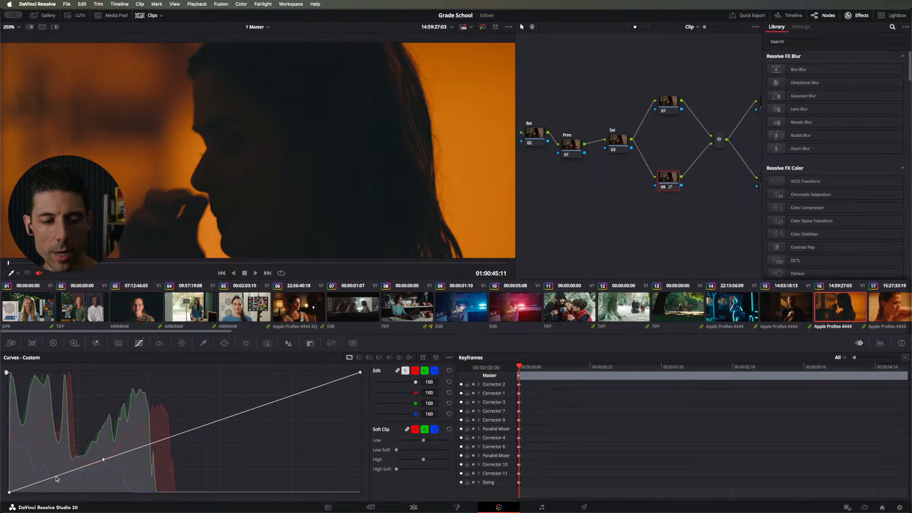
{"action": "mouse_move", "coordinate": [56, 477]}
{"action": "left_mouse_down"}
{"action": "mouse_move", "coordinate": [56, 485]}
{"action": "mouse_move", "coordinate": [55, 476]}
{"action": "left_mouse_up"}
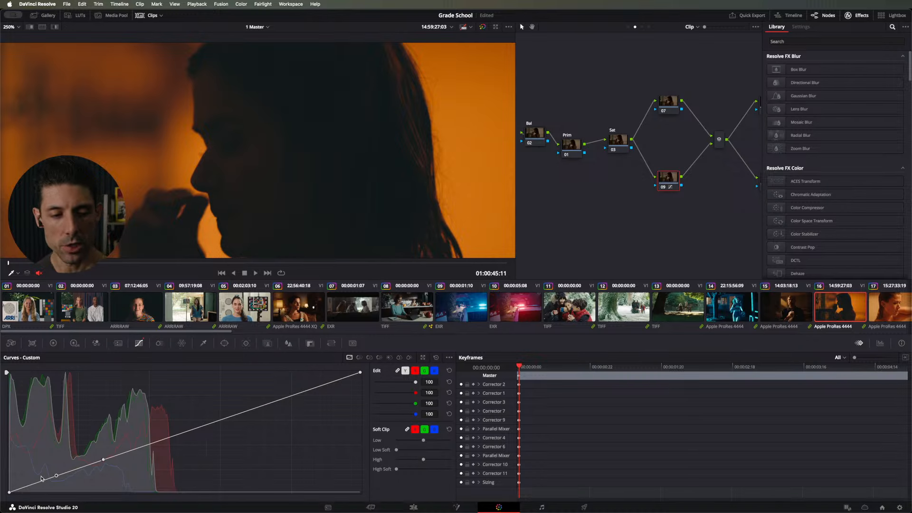
{"action": "left_click_drag", "start_coordinate": [27, 488], "coordinate": [80, 473]}
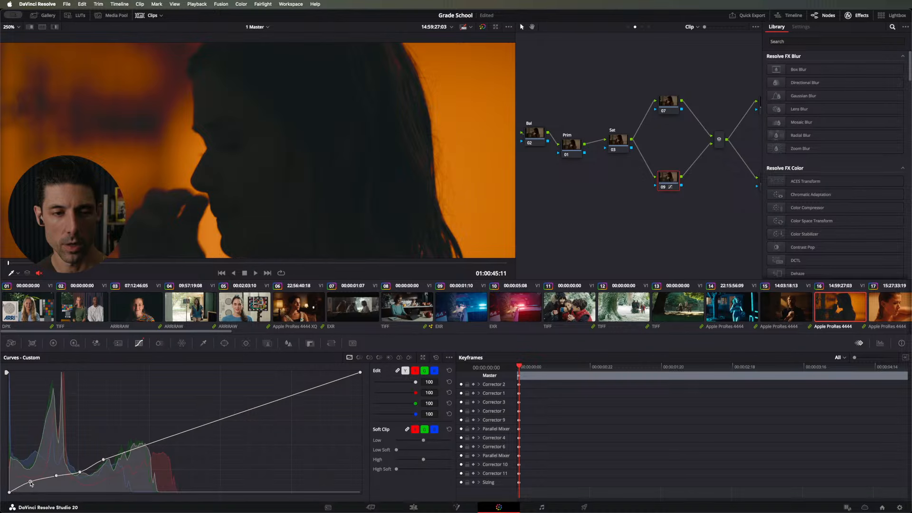
Step: Apply the saved volume curve preset from the gallery's Presets album to node 09 and return to the Stills 1 album
{"action": "left_click", "coordinate": [43, 15]}
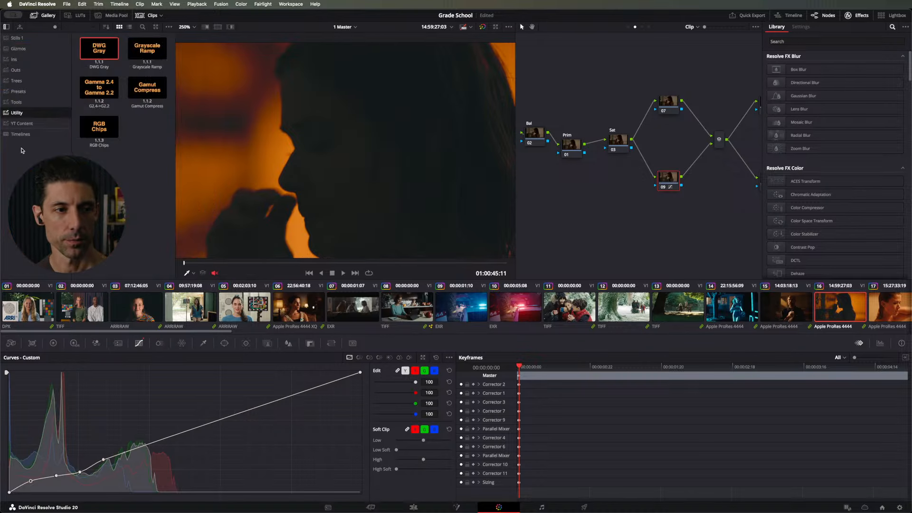
{"action": "left_click", "coordinate": [23, 92]}
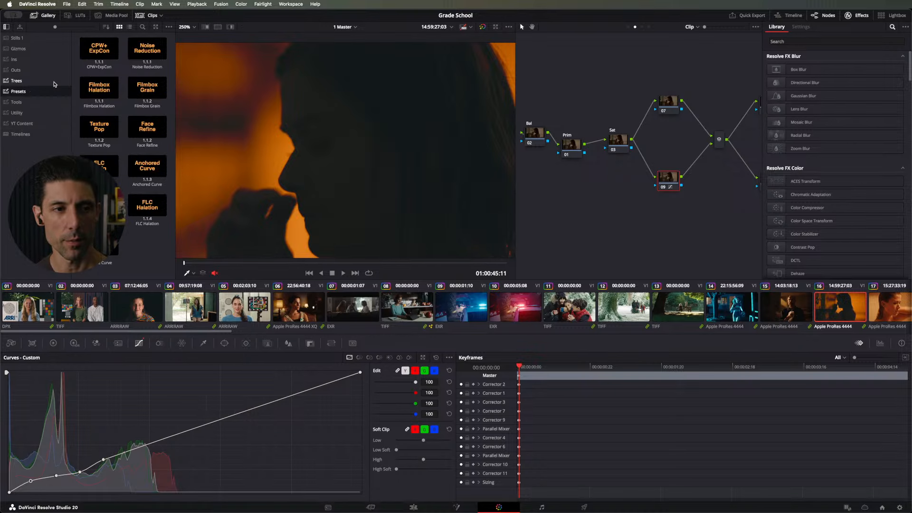
{"action": "left_click_drag", "start_coordinate": [201, 231], "coordinate": [653, 180]}
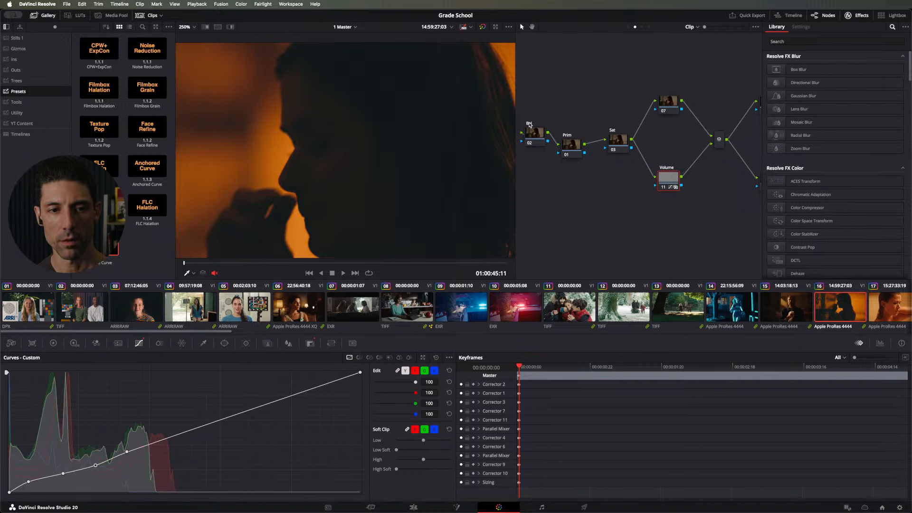
{"action": "left_click", "coordinate": [42, 40]}
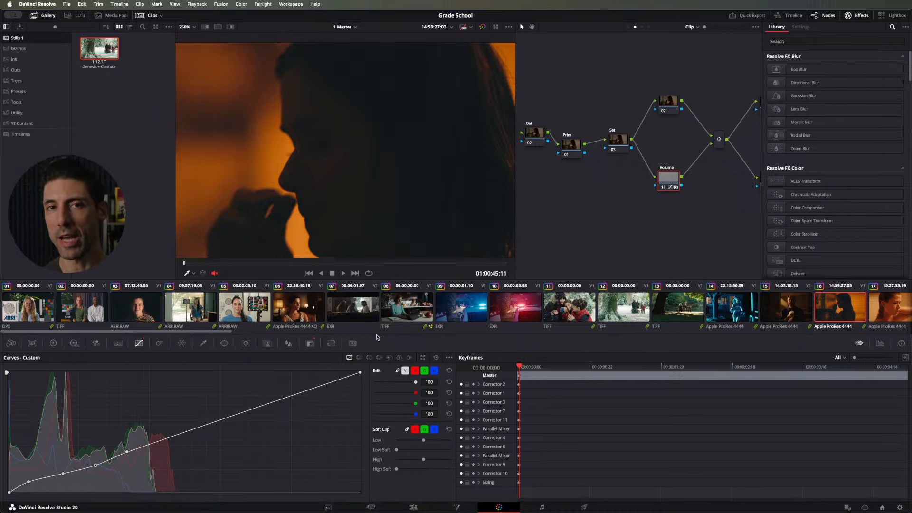
Step: Display the Volume node's key settings and compare the image with the node repeatedly disabled and enabled
{"action": "left_click", "coordinate": [309, 343]}
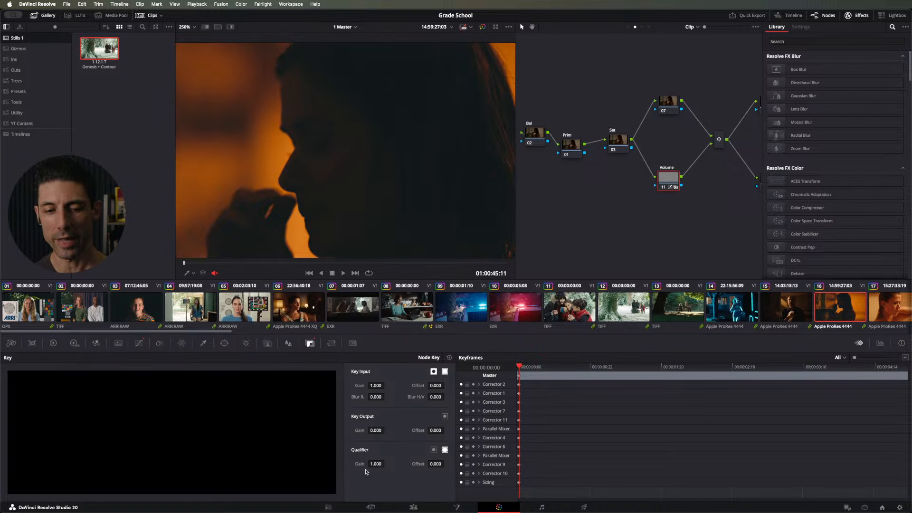
{"action": "key", "text": "super+d"}
{"action": "key", "text": "super+d"}
{"action": "key", "text": "super+d"}
{"action": "key", "text": "super+d"}
{"action": "key", "text": "super+d"}
{"action": "key", "text": "super+d"}
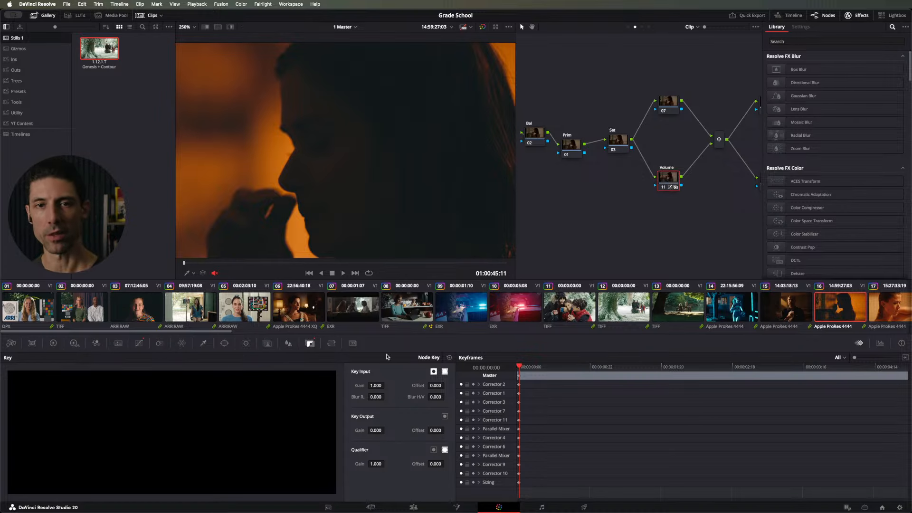
{"action": "key", "text": "super+d"}
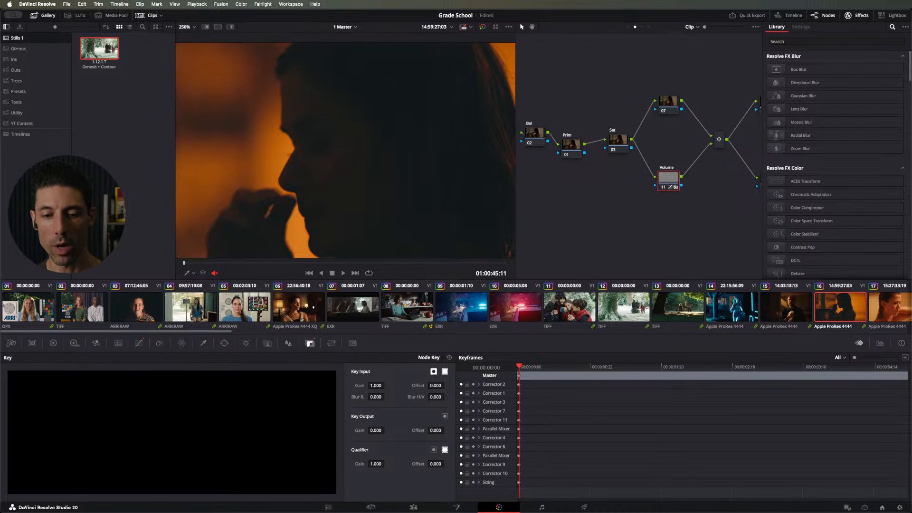
{"action": "key", "text": "super+d"}
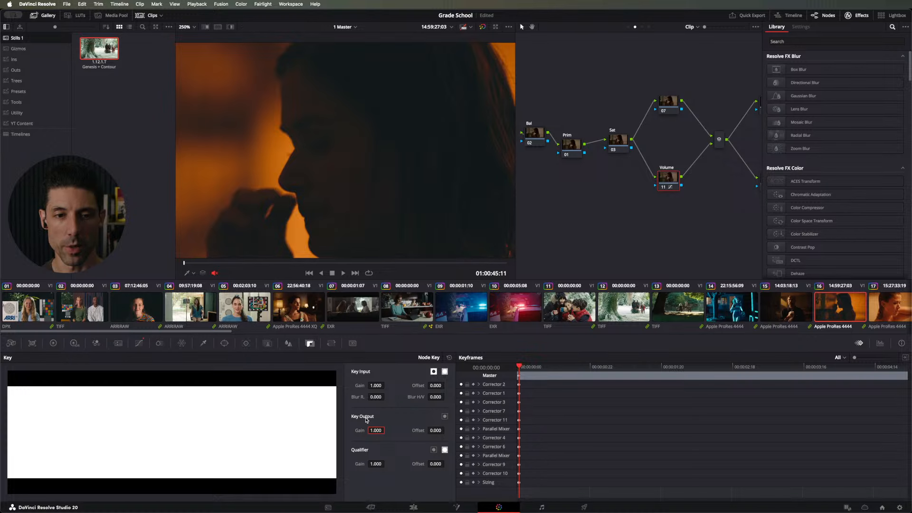
Step: Set the Volume node's Key Output gain to 0, raise it to 0.212, and fit the whole image in the viewer
{"action": "type", "text": "0"}
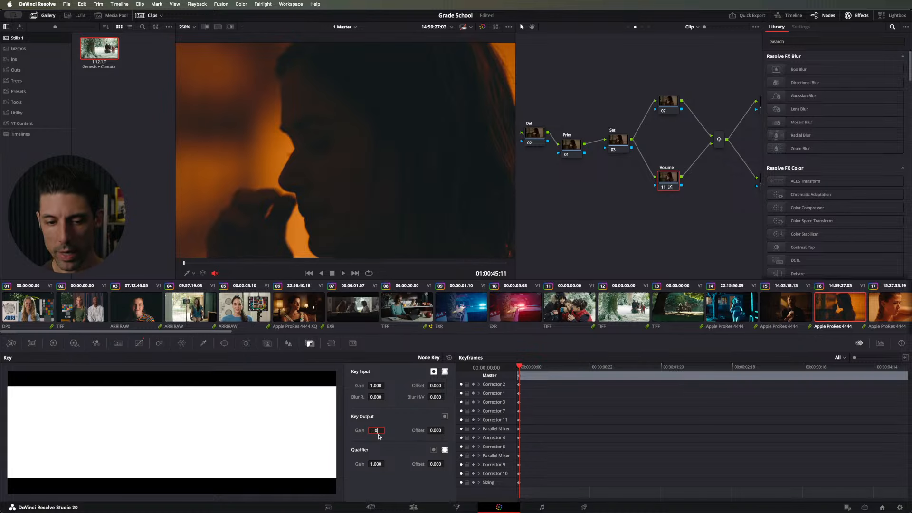
{"action": "key", "text": "Return"}
{"action": "left_click_drag", "start_coordinate": [380, 433], "coordinate": [436, 442]}
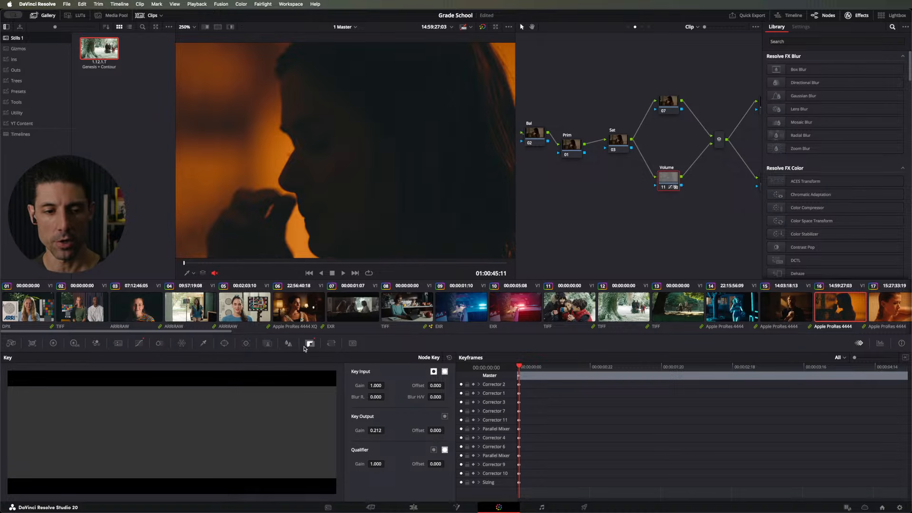
{"action": "left_click", "coordinate": [139, 343]}
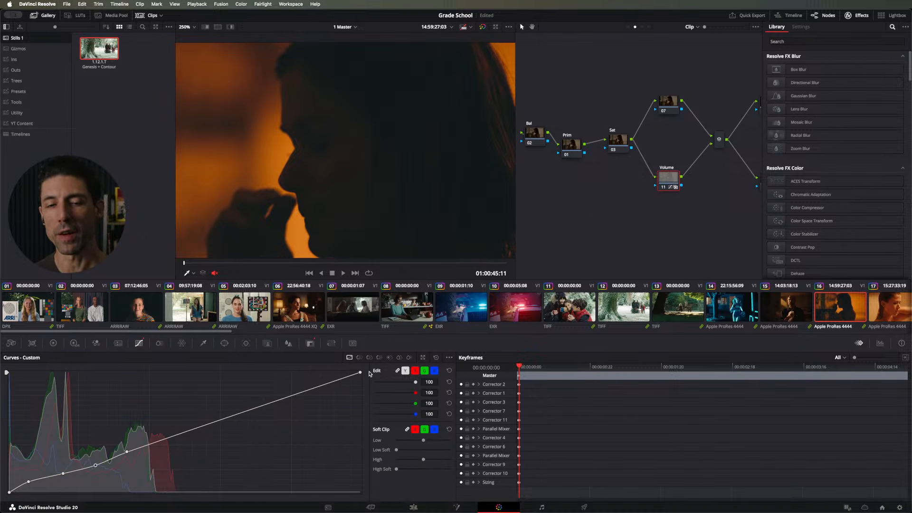
{"action": "key", "text": "shift+z"}
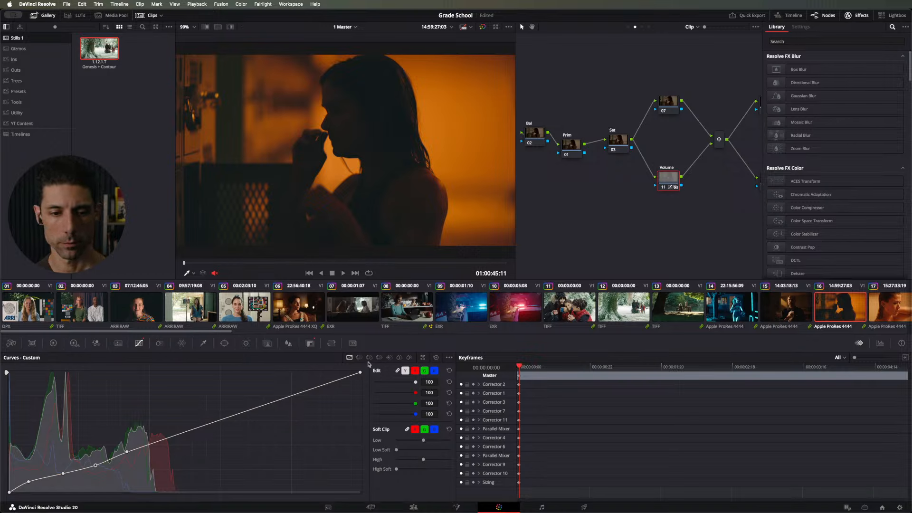
Step: Reset the Volume node's custom curve to a straight line and save the project
{"action": "left_click", "coordinate": [53, 344]}
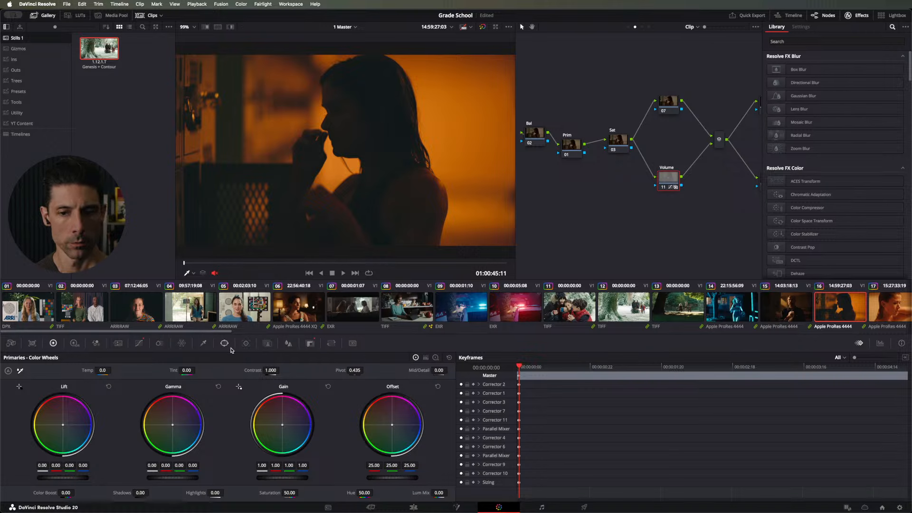
{"action": "left_click", "coordinate": [141, 344]}
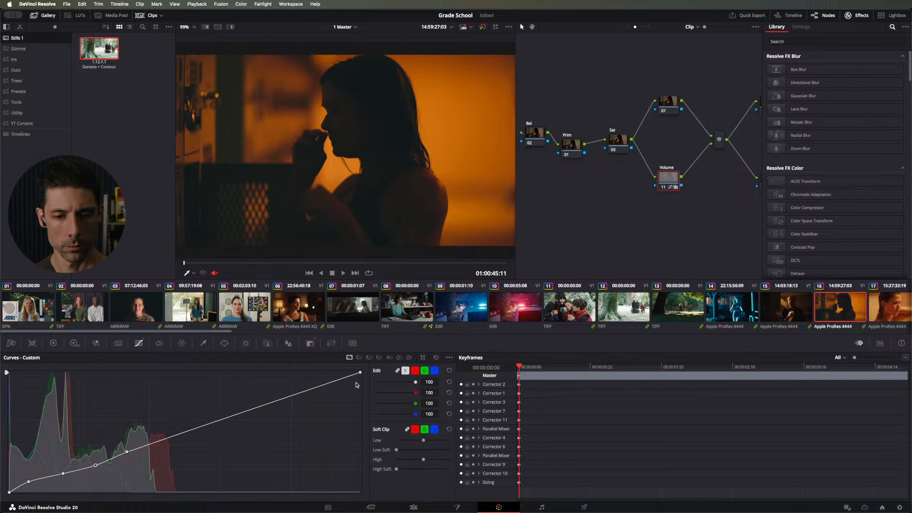
{"action": "left_click", "coordinate": [437, 357]}
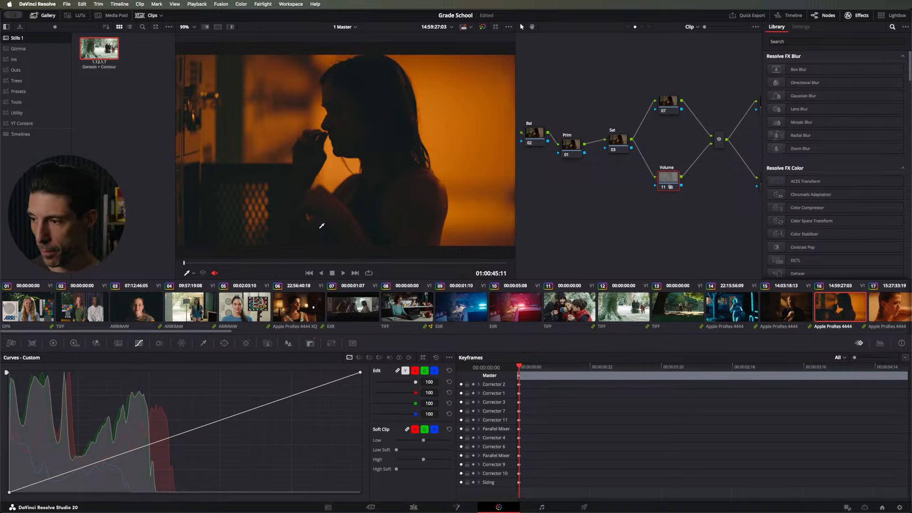
{"action": "key", "text": "super+s"}
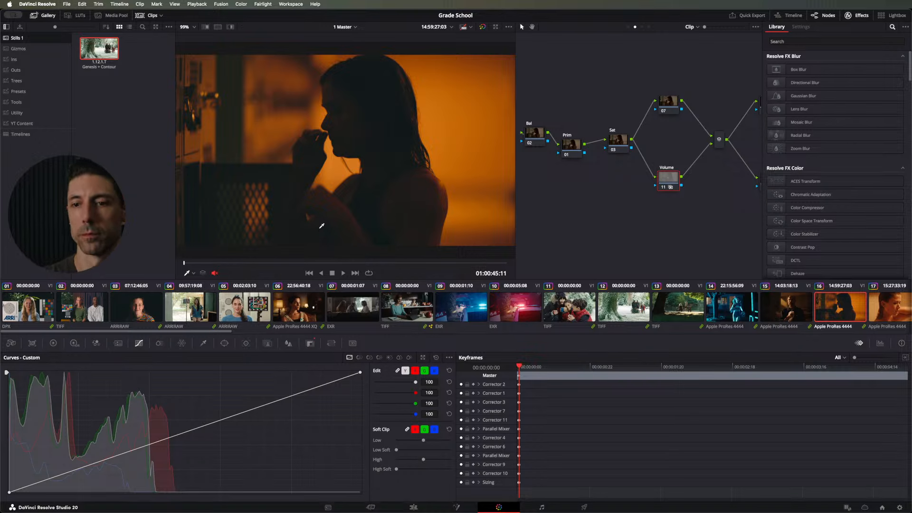
Step: Clear the Volume node's label and reset its key settings to default
{"action": "right_click", "coordinate": [661, 184]}
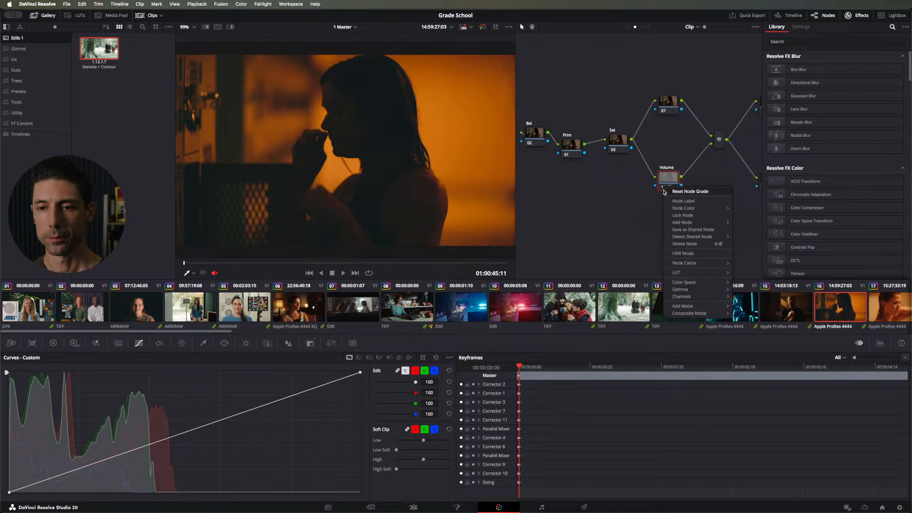
{"action": "left_click", "coordinate": [670, 200]}
{"action": "key", "text": "BackSpace"}
{"action": "key", "text": "Return"}
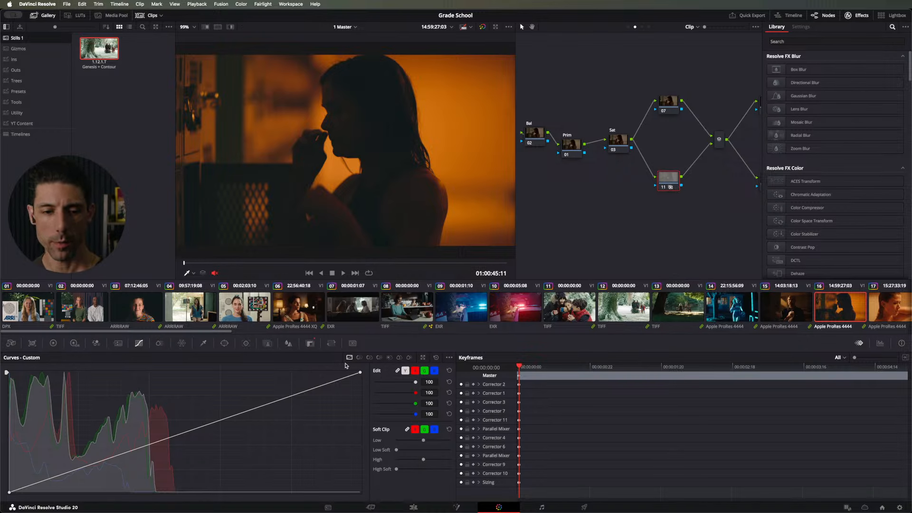
{"action": "left_click", "coordinate": [310, 343]}
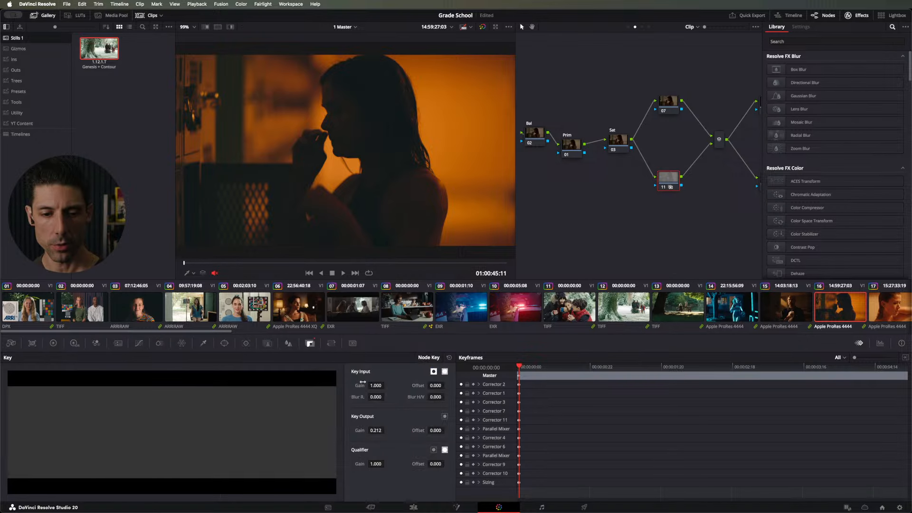
{"action": "left_click", "coordinate": [449, 357]}
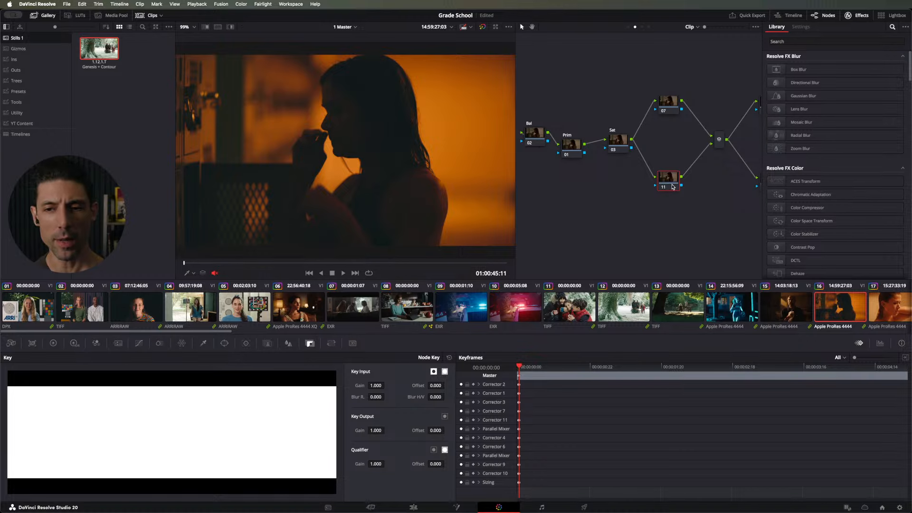
{"action": "left_click_drag", "start_coordinate": [670, 193], "coordinate": [672, 196]}
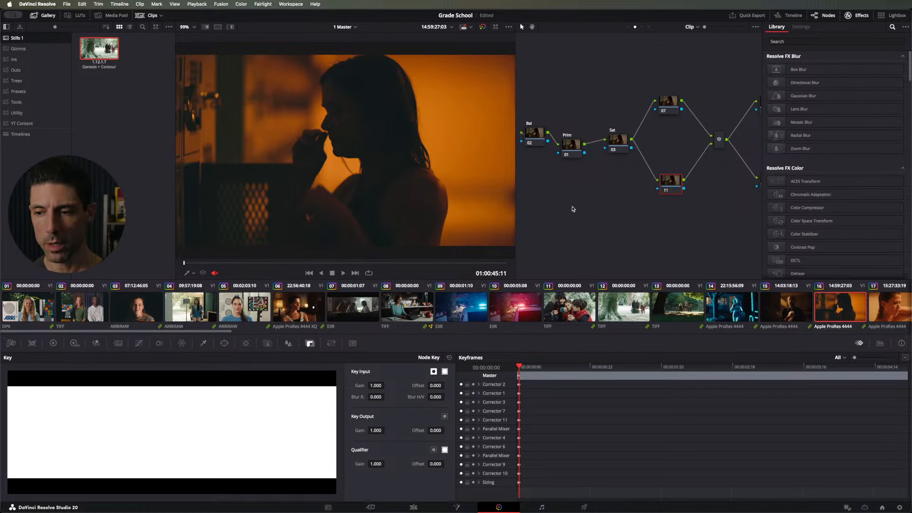
Step: Open the clip of the man in the gray suit from the Lightbox and enlarge the viewer to 300% on his face
{"action": "key", "text": "shift+l"}
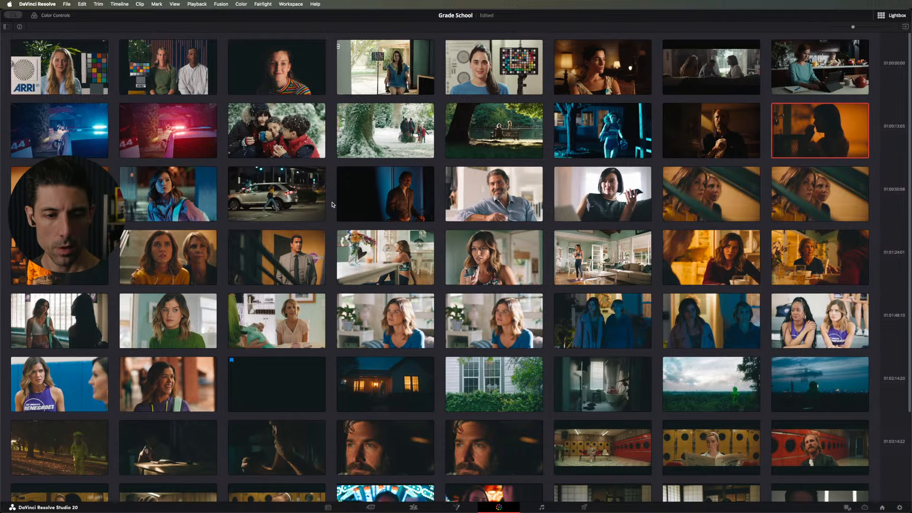
{"action": "scroll", "coordinate": [333, 205], "scroll_direction": "down", "scroll_amount": 4}
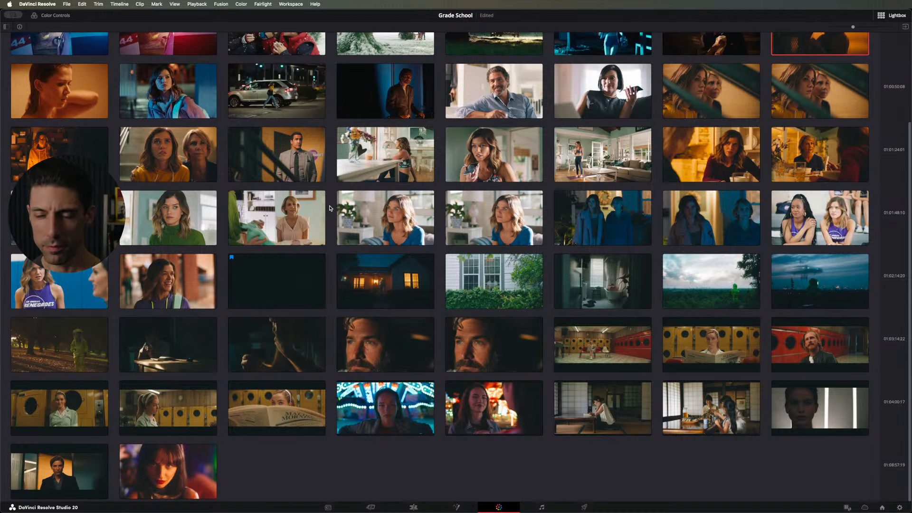
{"action": "scroll", "coordinate": [328, 207], "scroll_direction": "up", "scroll_amount": 3}
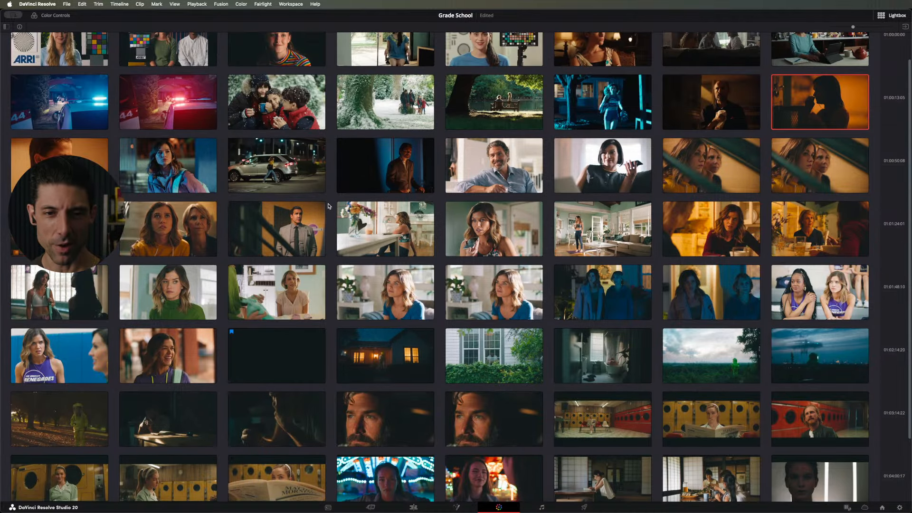
{"action": "scroll", "coordinate": [326, 207], "scroll_direction": "up", "scroll_amount": 1}
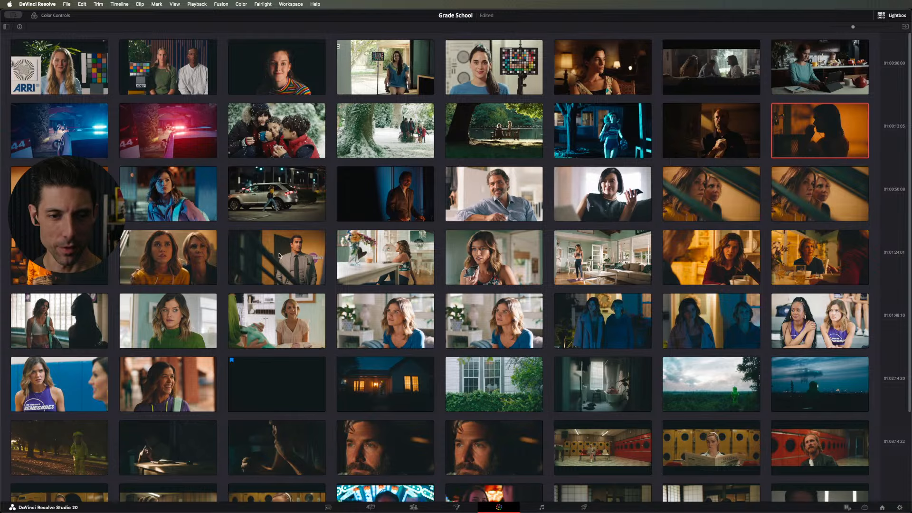
{"action": "left_click", "coordinate": [287, 279]}
{"action": "double_click", "coordinate": [272, 256]}
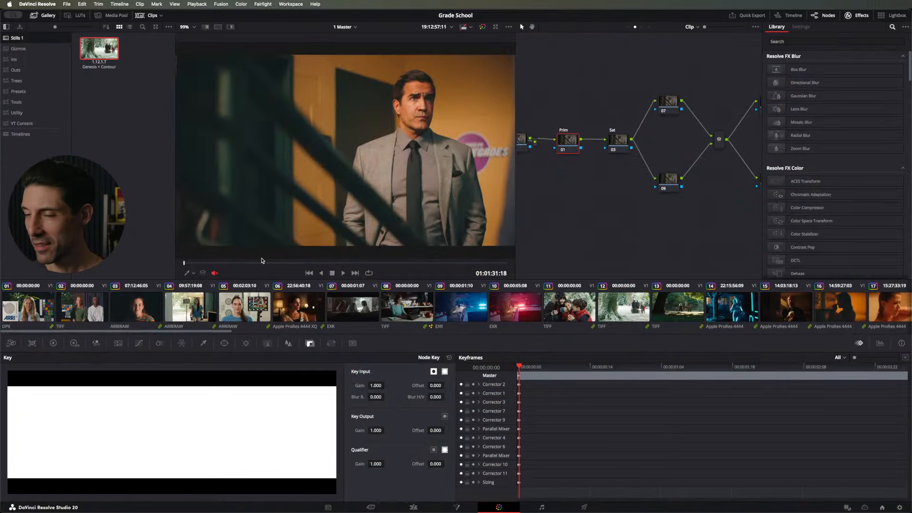
{"action": "scroll", "coordinate": [352, 123], "scroll_direction": "up", "scroll_amount": 3}
{"action": "scroll", "coordinate": [352, 124], "scroll_direction": "up", "scroll_amount": 4}
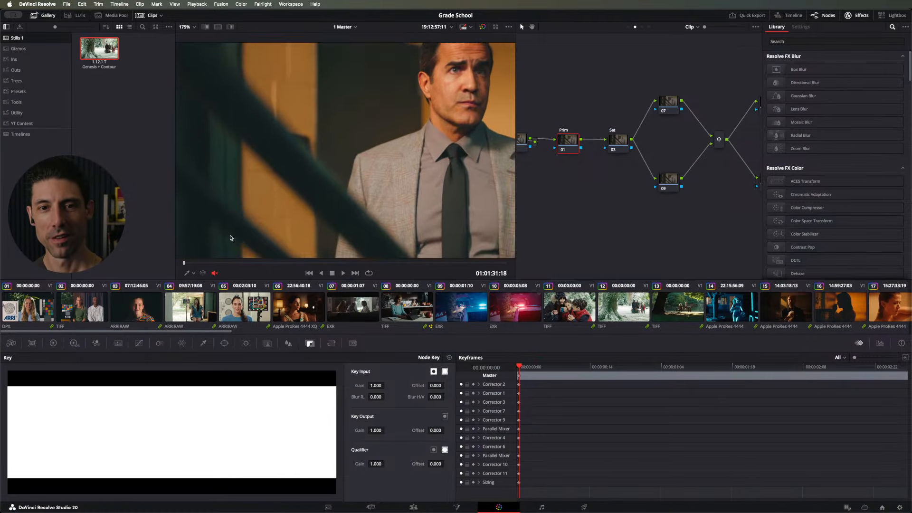
{"action": "scroll", "coordinate": [277, 142], "scroll_direction": "up", "scroll_amount": 2}
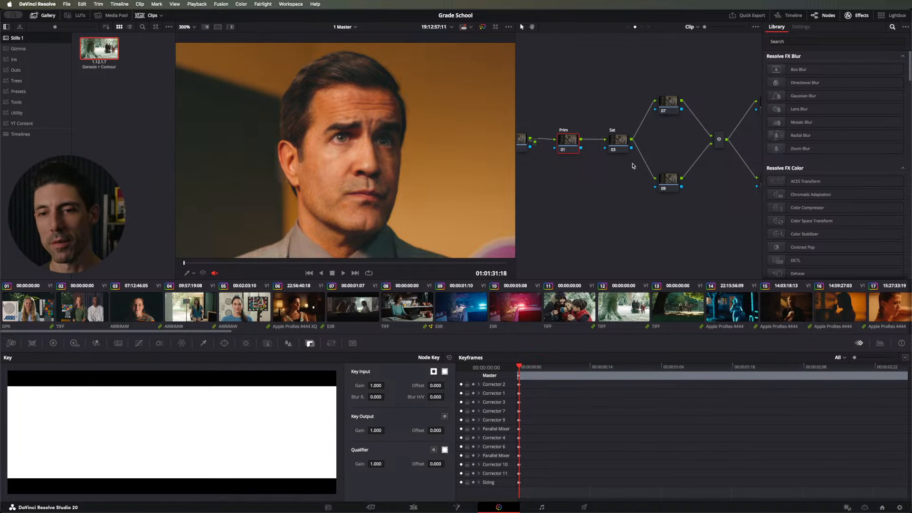
Step: Hide the effects library, clean up the node graph, and move node 10 slightly below the line between the mixer and Trim
{"action": "scroll", "coordinate": [633, 165], "scroll_direction": "right", "scroll_amount": 3}
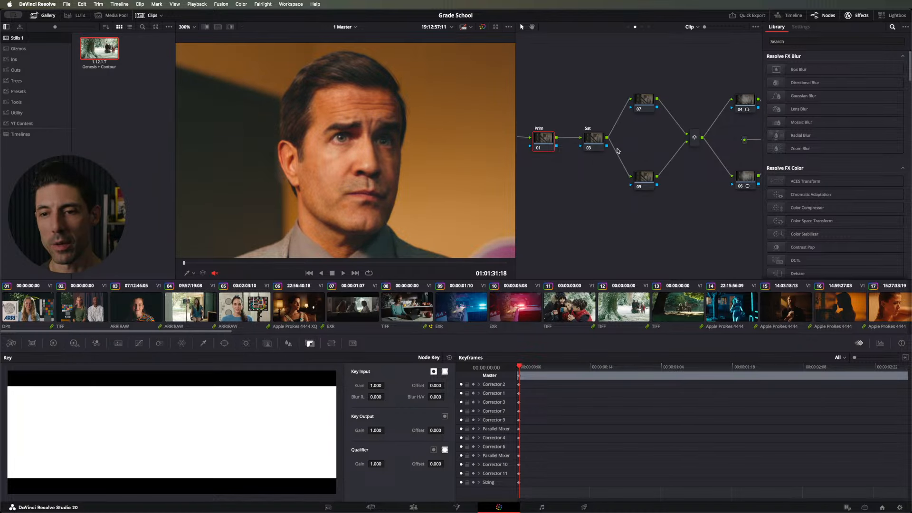
{"action": "left_click", "coordinate": [855, 16]}
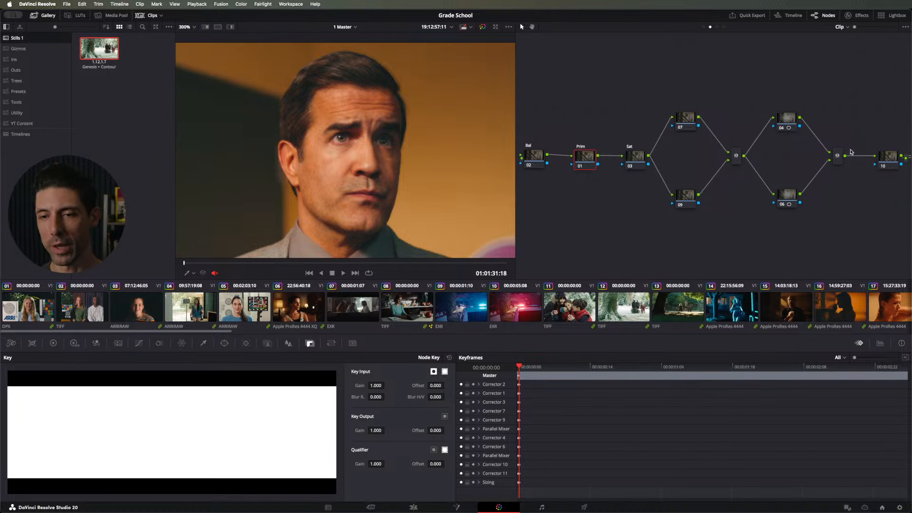
{"action": "right_click", "coordinate": [643, 62]}
{"action": "left_click", "coordinate": [683, 146]}
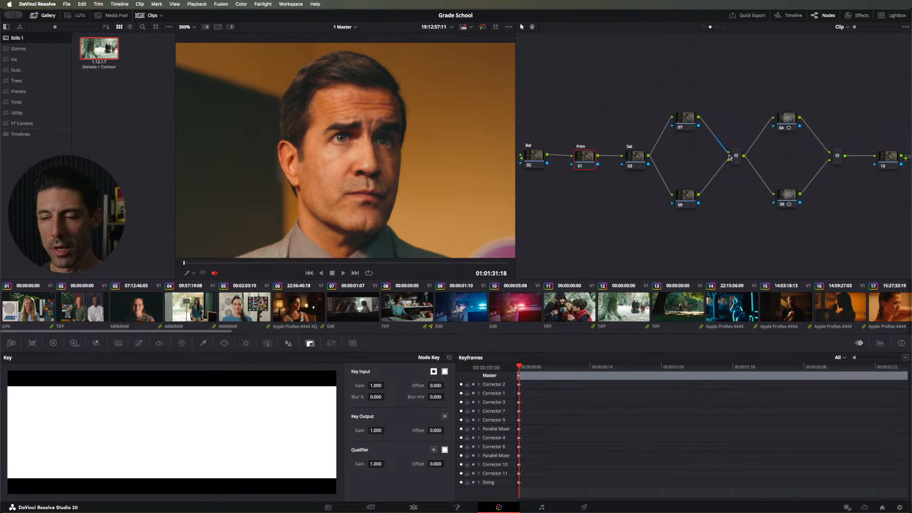
{"action": "left_click_drag", "start_coordinate": [881, 156], "coordinate": [874, 193]}
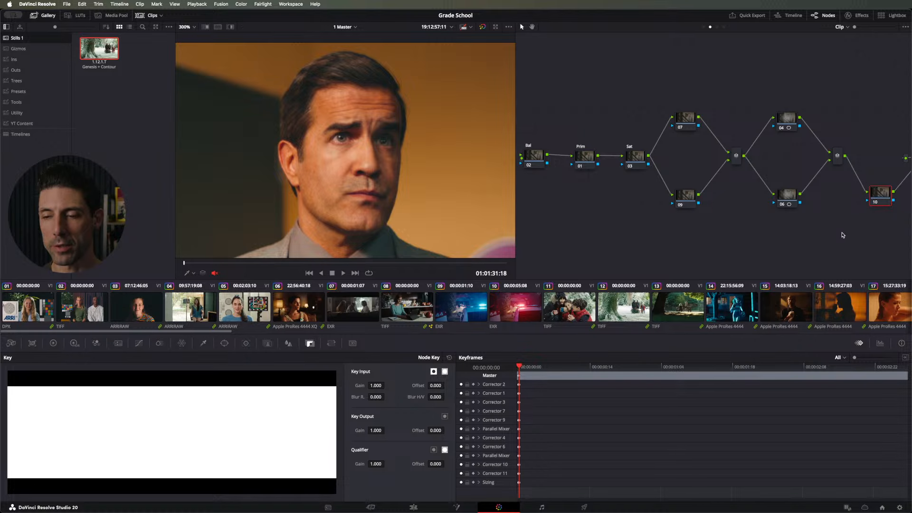
{"action": "right_click", "coordinate": [843, 235]}
{"action": "left_click", "coordinate": [855, 324]}
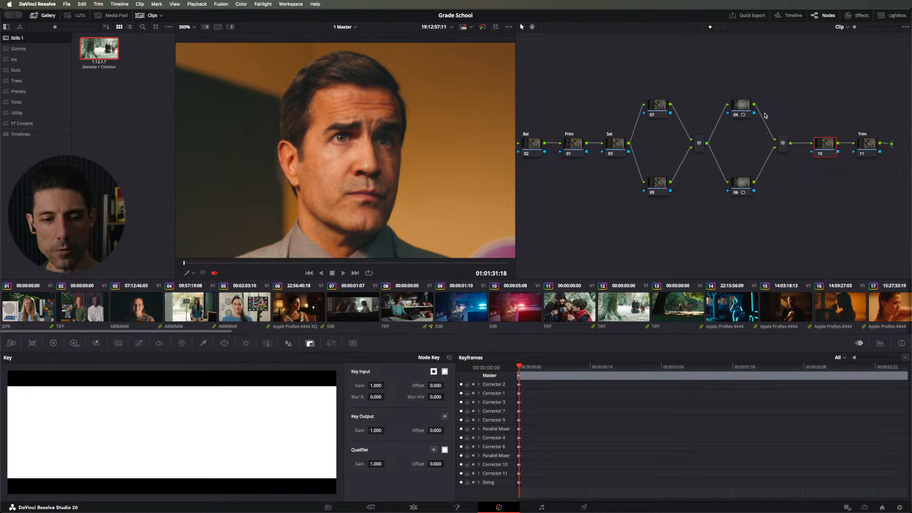
{"action": "left_click_drag", "start_coordinate": [829, 140], "coordinate": [814, 151]}
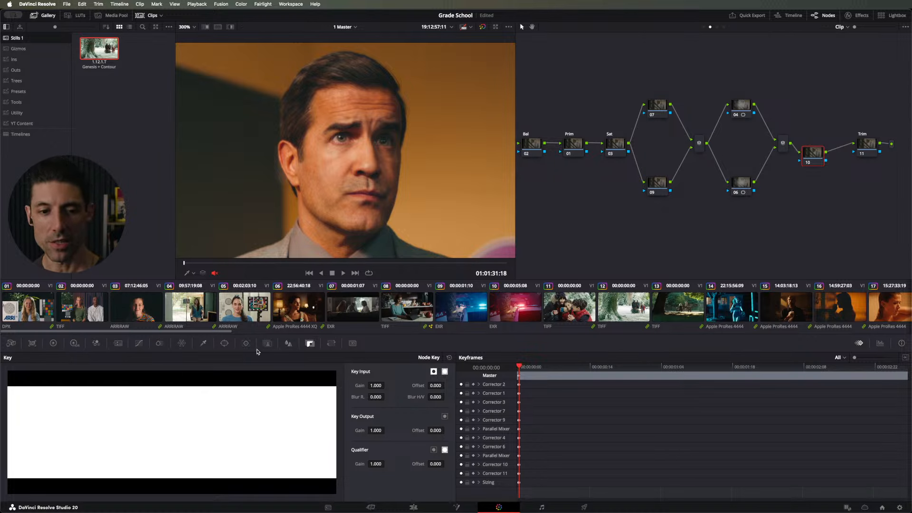
Step: Try spatial noise reduction on node 10 in Better mode with Medium radius and 34.5 thresholds, and reset the node's grade
{"action": "left_click", "coordinate": [117, 346]}
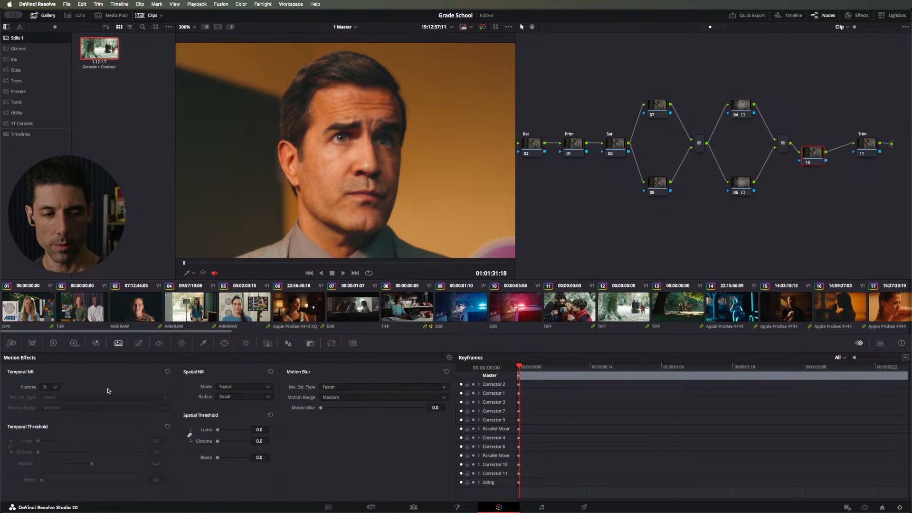
{"action": "left_click", "coordinate": [243, 387]}
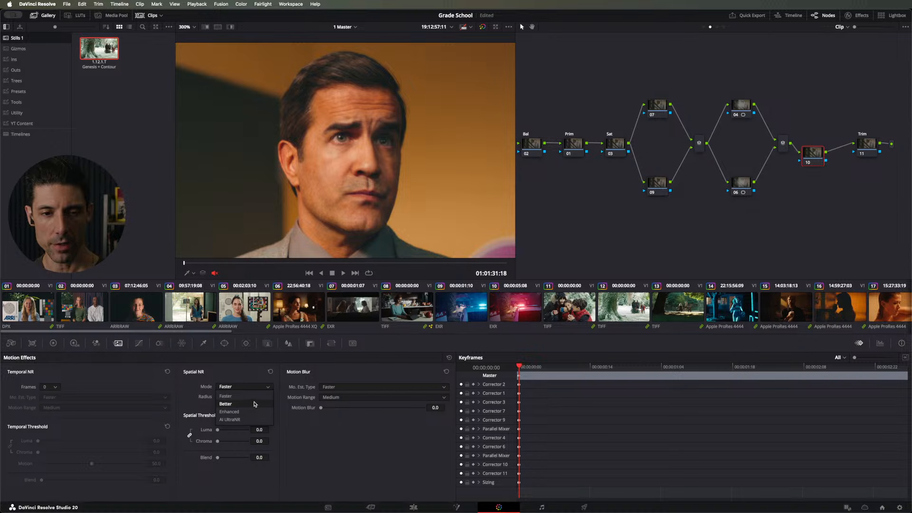
{"action": "left_click", "coordinate": [256, 405]}
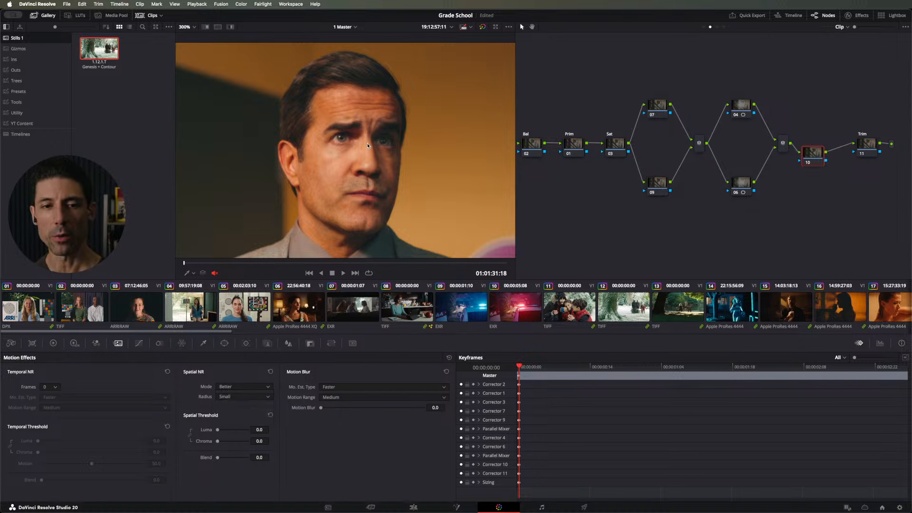
{"action": "scroll", "coordinate": [328, 165], "scroll_direction": "up", "scroll_amount": 10}
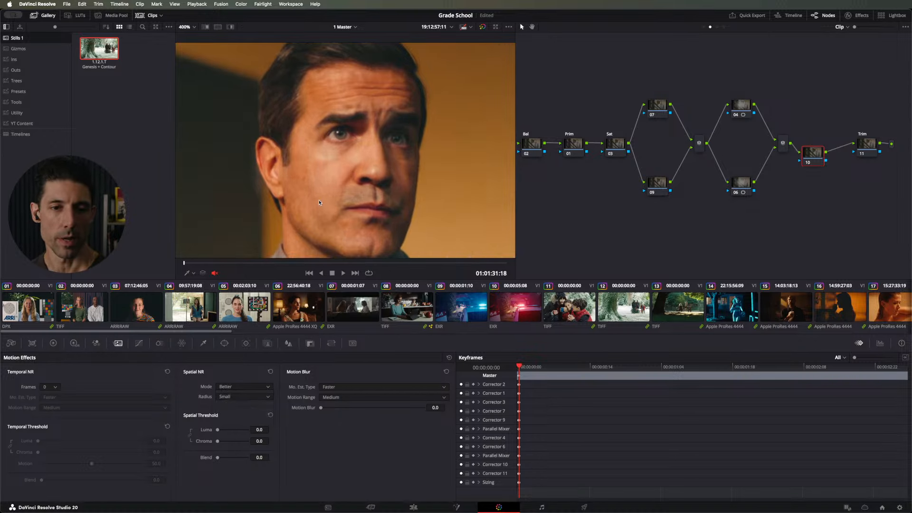
{"action": "scroll", "coordinate": [331, 167], "scroll_direction": "up", "scroll_amount": 1}
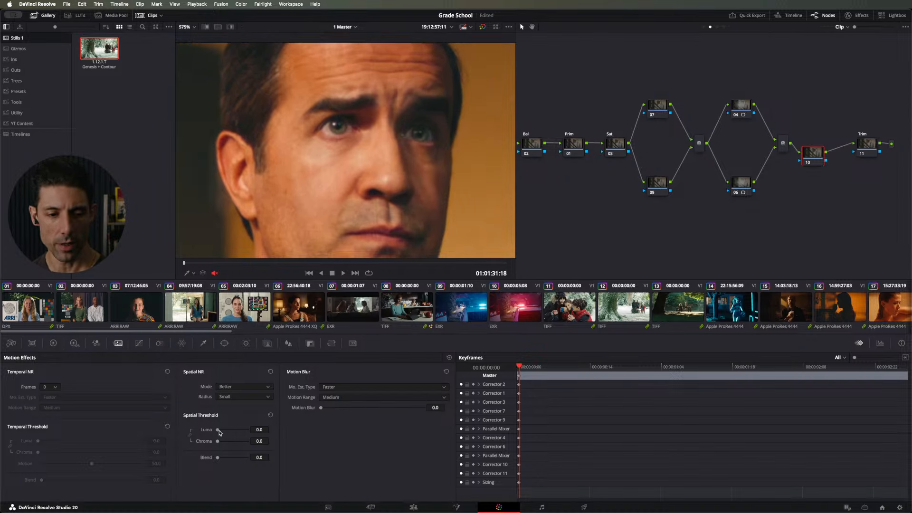
{"action": "left_click", "coordinate": [229, 398]}
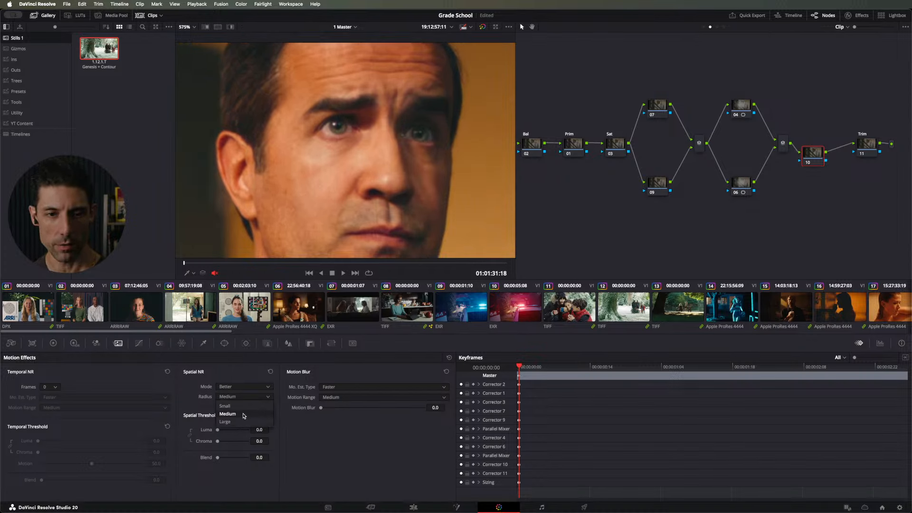
{"action": "left_click", "coordinate": [244, 416]}
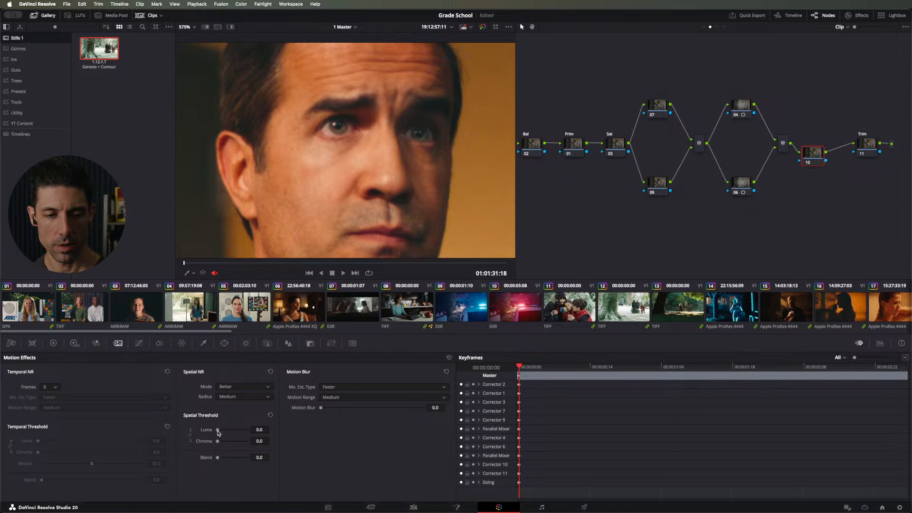
{"action": "left_click_drag", "start_coordinate": [219, 432], "coordinate": [228, 431]}
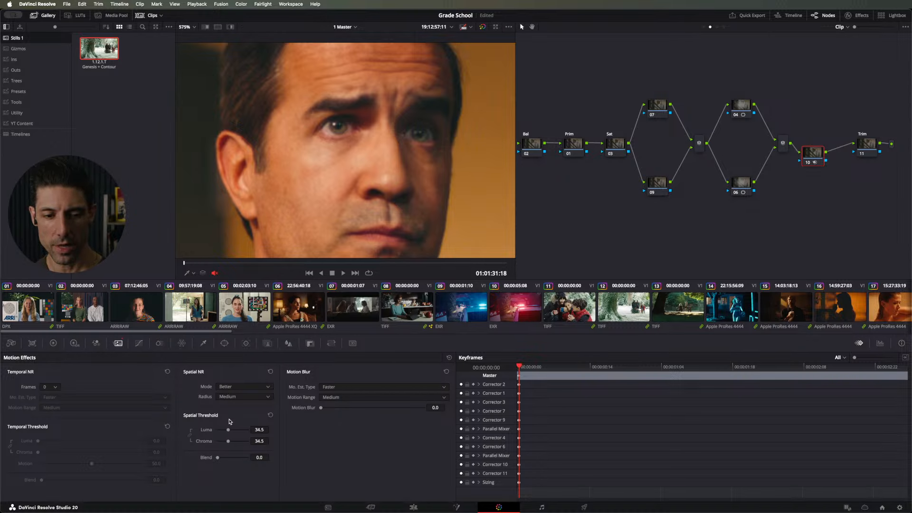
{"action": "key", "text": "shift+Home"}
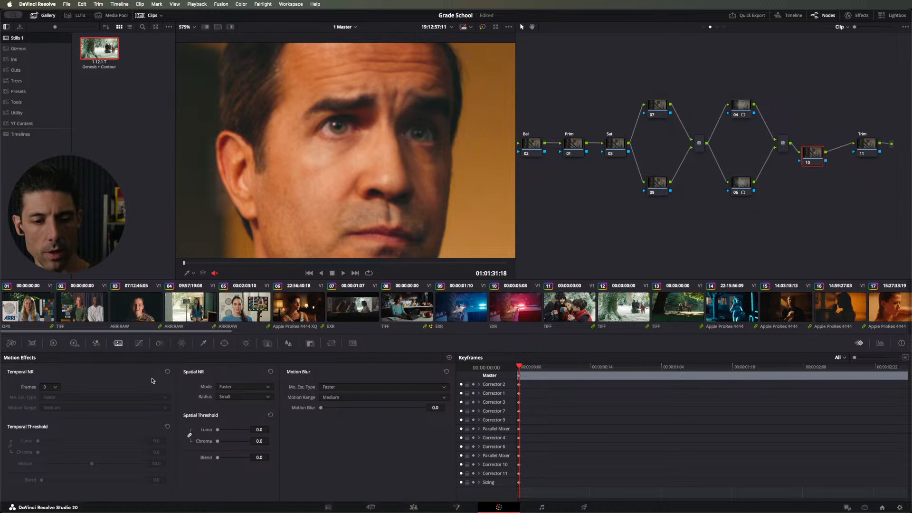
Step: Set node 10's spatial noise reduction to Better mode and Medium radius, with luma and chroma thresholds at 100
{"action": "left_click", "coordinate": [225, 387]}
{"action": "left_click", "coordinate": [230, 404]}
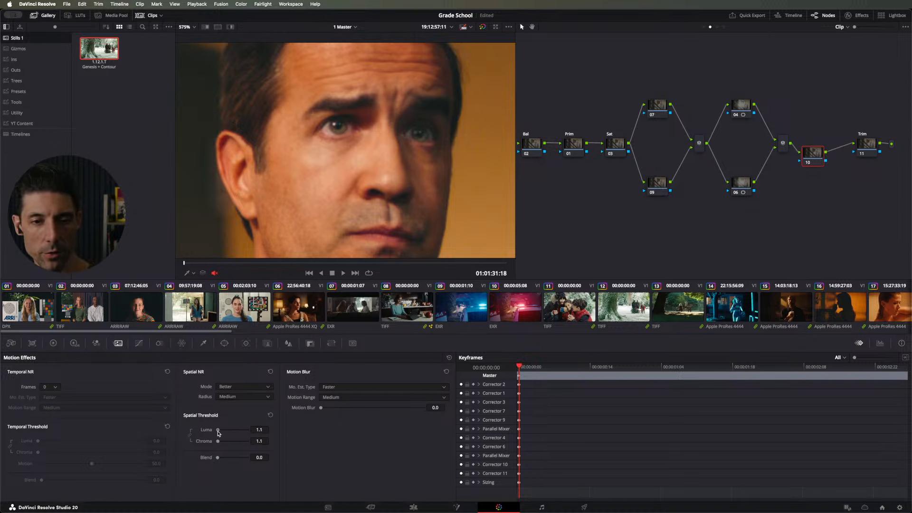
{"action": "left_click_drag", "start_coordinate": [220, 432], "coordinate": [269, 430]}
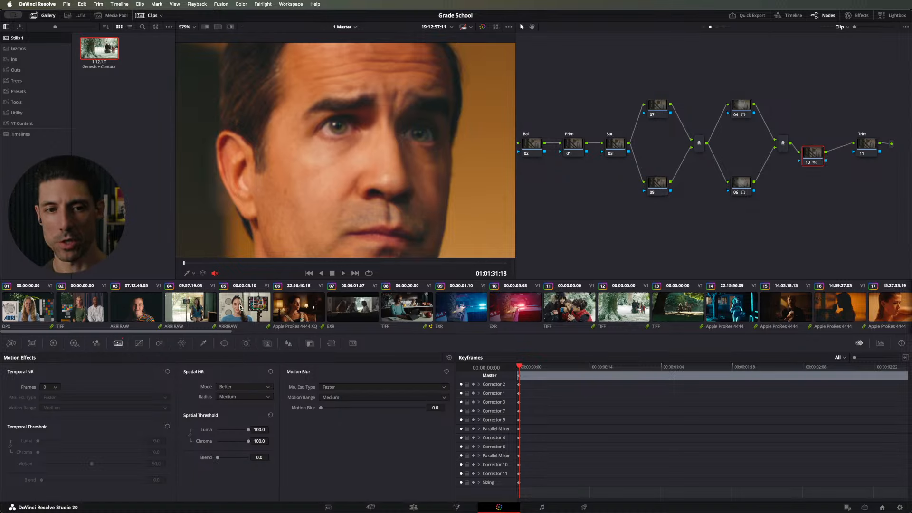
Step: Reduce the luma and chroma spatial thresholds to 50 and finally 35, and grab a still of the frame
{"action": "scroll", "coordinate": [308, 118], "scroll_direction": "up", "scroll_amount": 4}
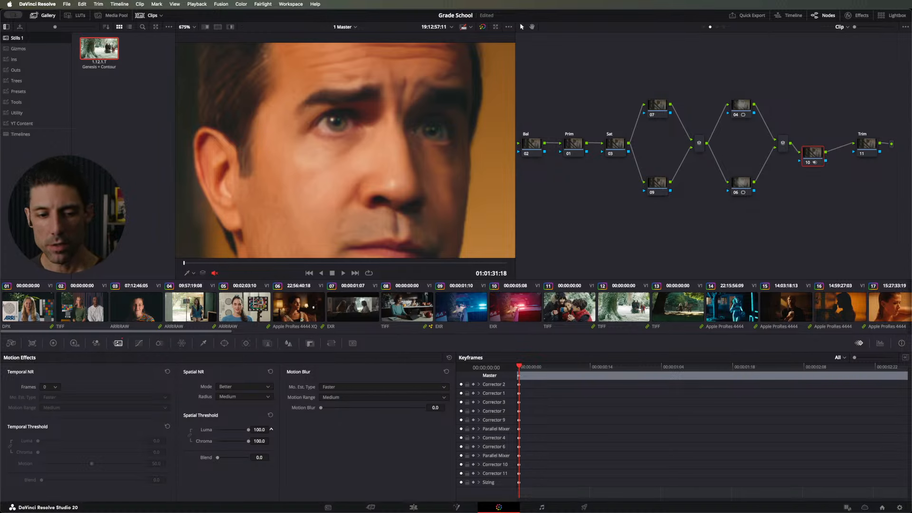
{"action": "double_click", "coordinate": [264, 430]}
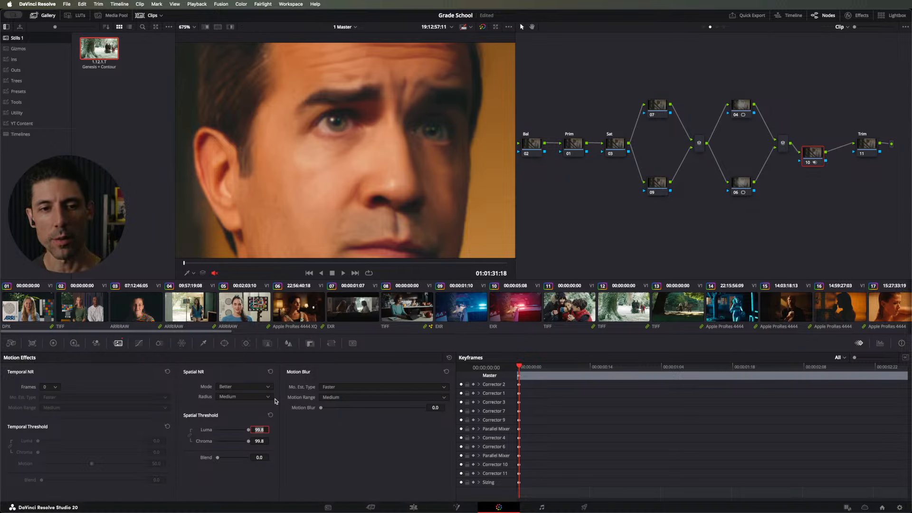
{"action": "type", "text": "50"}
{"action": "key", "text": "Return"}
{"action": "type", "text": "35"}
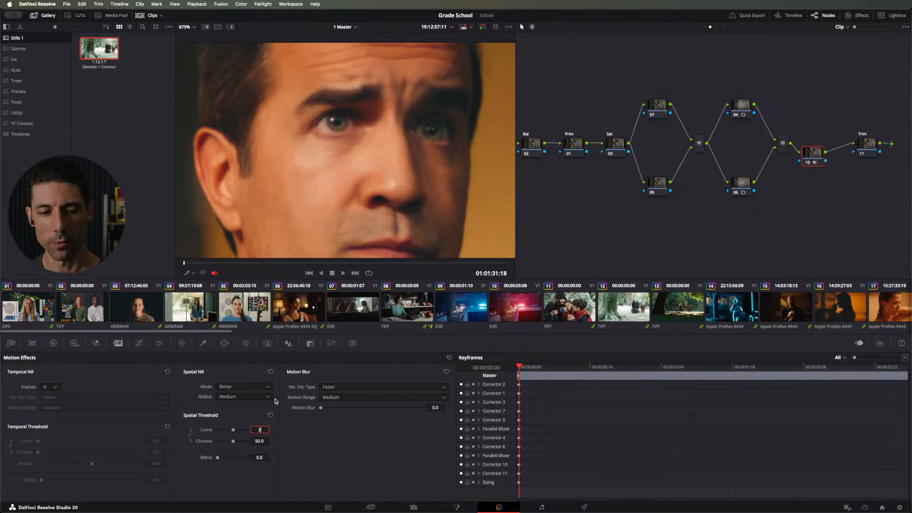
{"action": "key", "text": "Return"}
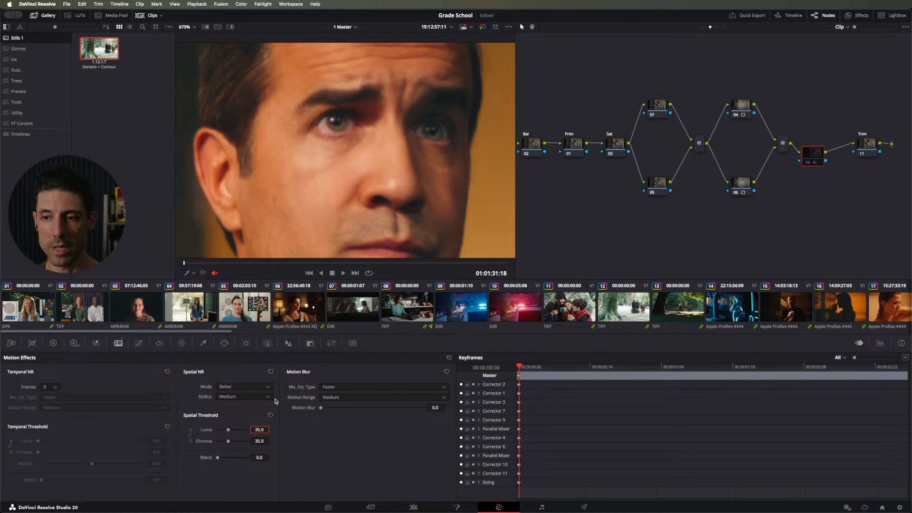
{"action": "right_click", "coordinate": [409, 169]}
{"action": "left_click", "coordinate": [418, 173]}
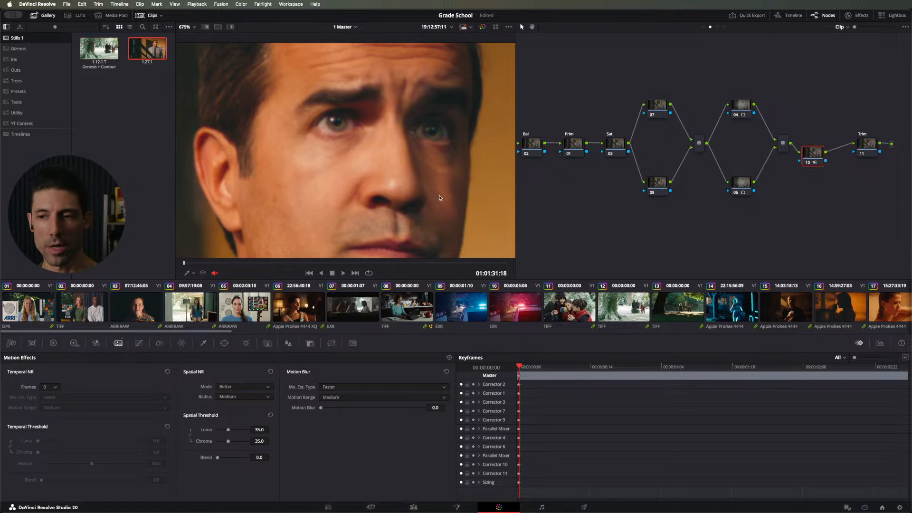
Step: Try softening the skin with node 10 disabled by adding a new node with Mid/Detail at -33
{"action": "key", "text": "alt+s"}
{"action": "left_click", "coordinate": [54, 344]}
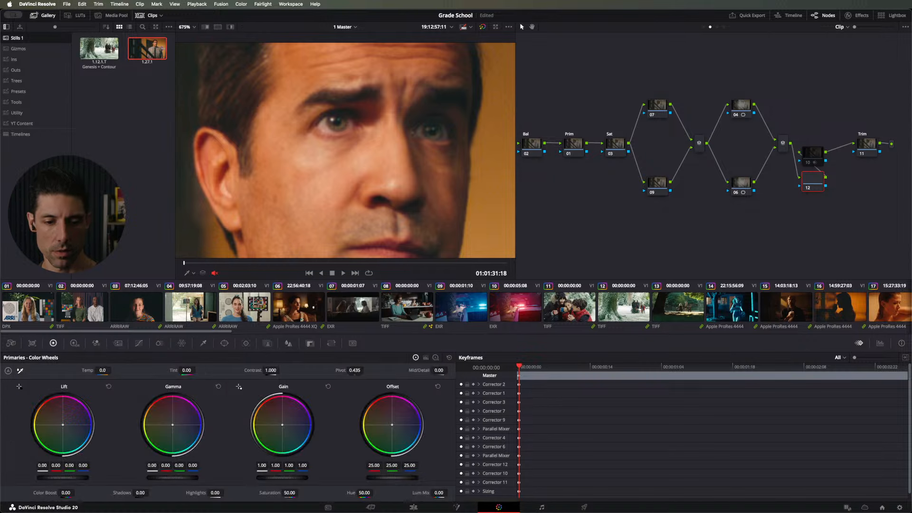
{"action": "mouse_move", "coordinate": [445, 371]}
{"action": "left_mouse_down"}
{"action": "mouse_move", "coordinate": [408, 370]}
{"action": "mouse_move", "coordinate": [437, 371]}
{"action": "left_mouse_up"}
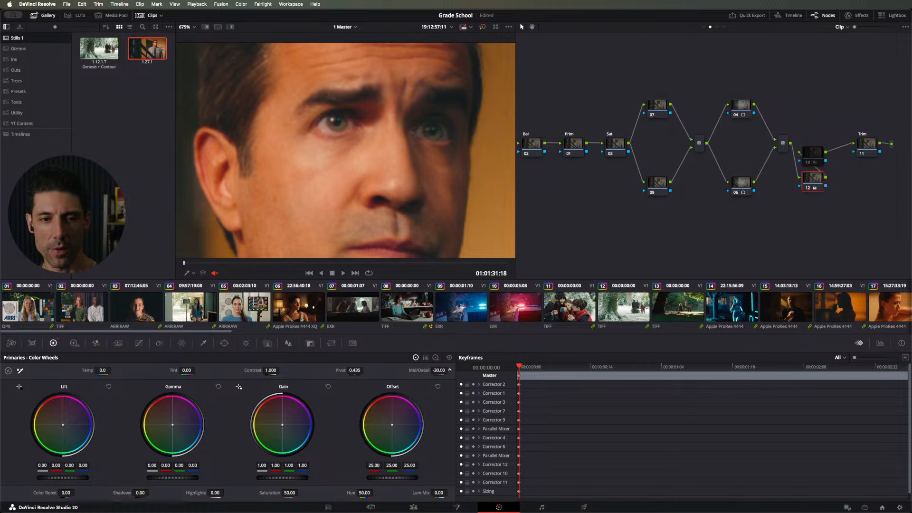
Step: Compare the Mid/Detail softening with the grabbed noise reduction still by switching the image wipe on and off
{"action": "key", "text": "super+w"}
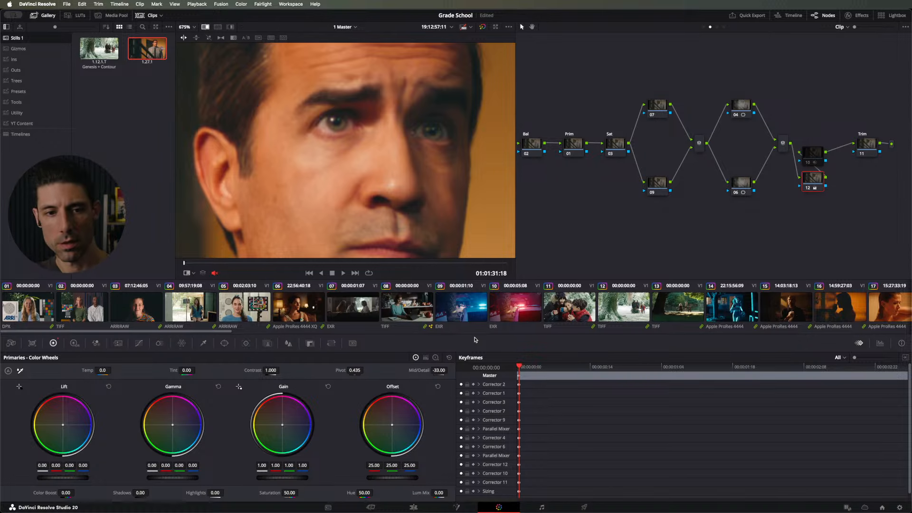
{"action": "key", "text": "super+w"}
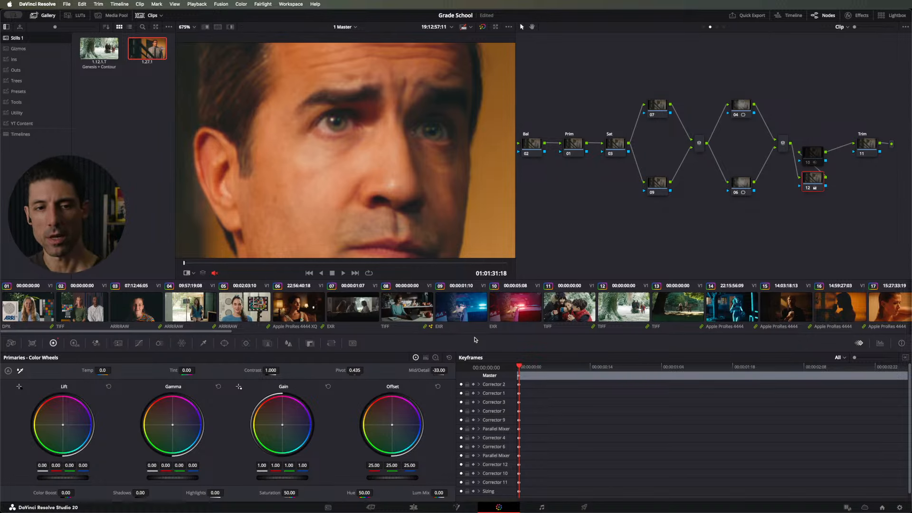
{"action": "key", "text": "super+w"}
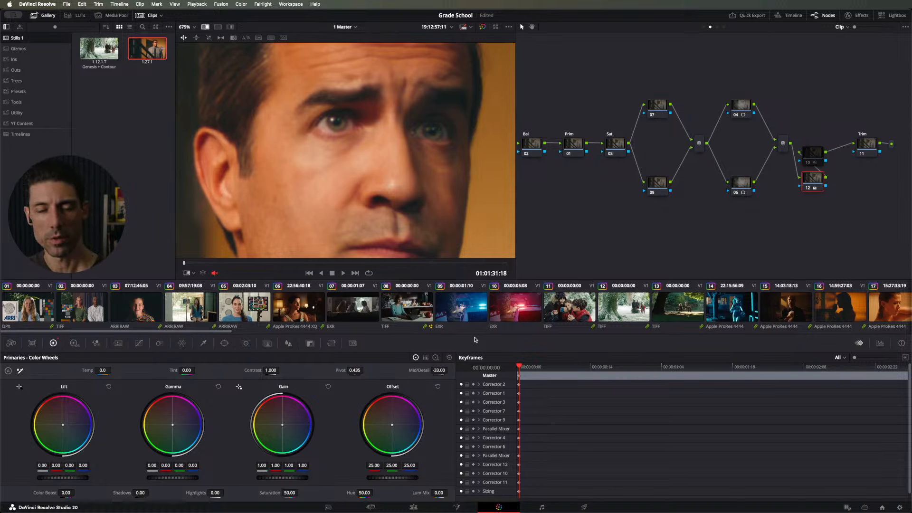
{"action": "key", "text": "super+w"}
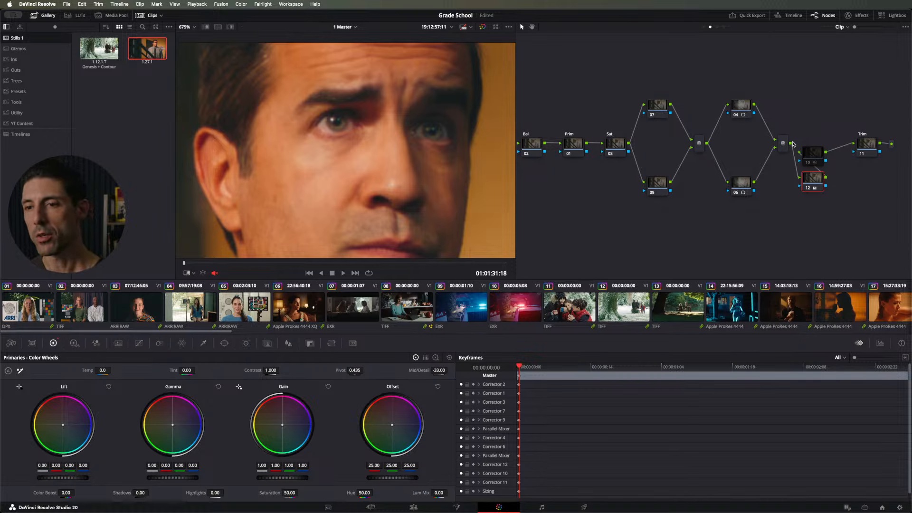
Step: Delete the Mid/Detail node, re-enable node 10, and look through node 10's gamma options
{"action": "key", "text": "Delete"}
{"action": "left_click", "coordinate": [810, 156]}
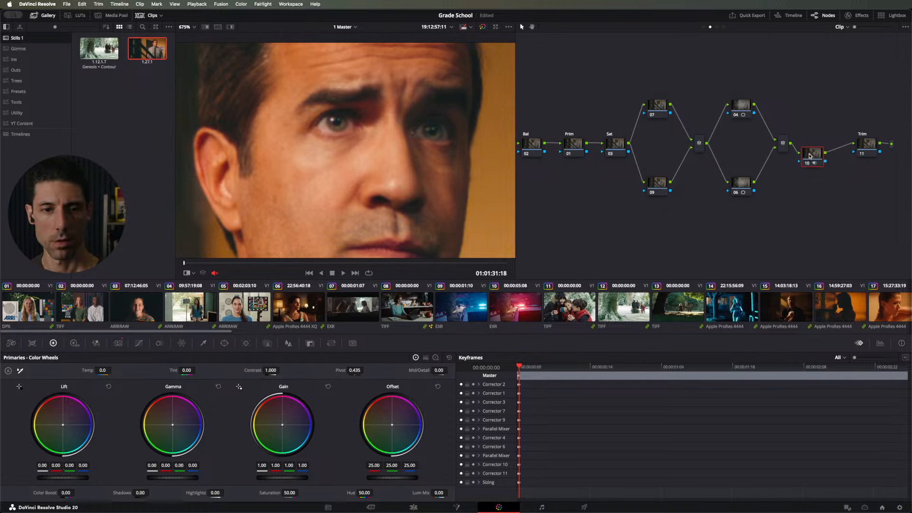
{"action": "right_click", "coordinate": [810, 156]}
{"action": "mouse_move", "coordinate": [829, 257]}
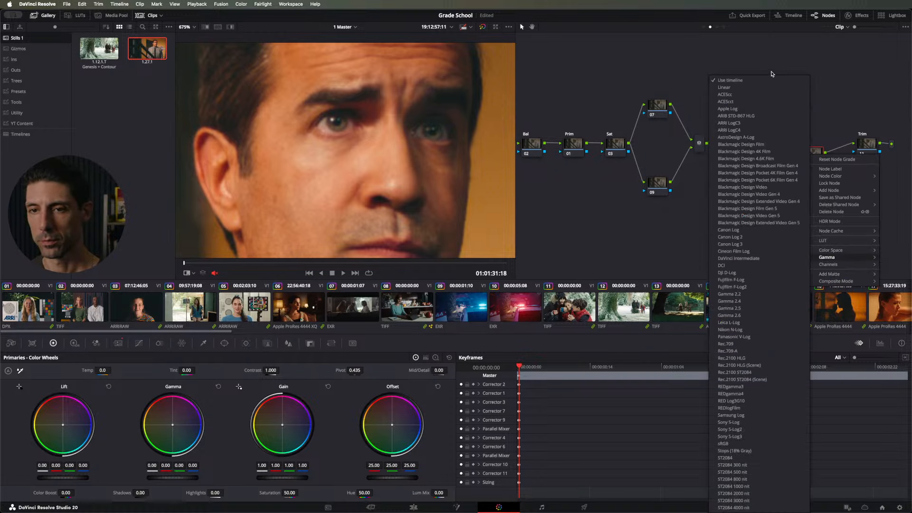
{"action": "left_click", "coordinate": [766, 93]}
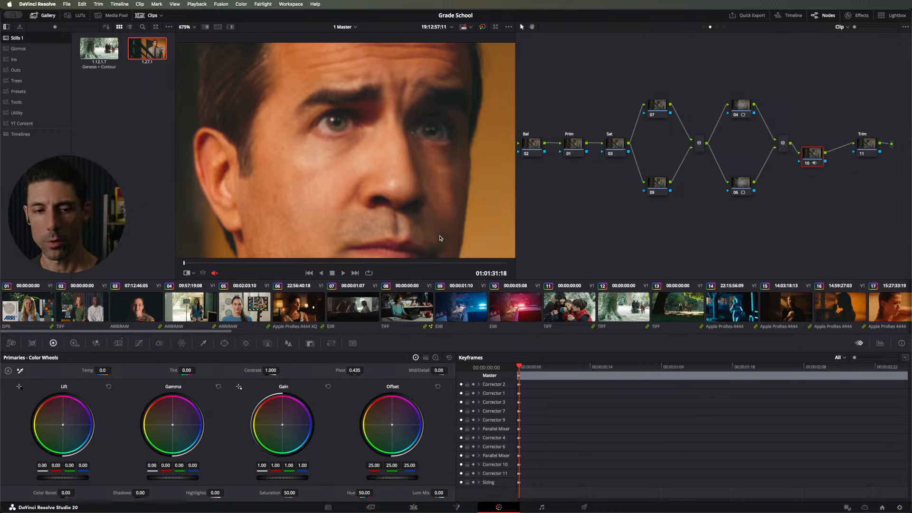
Step: Lower node 10's luma and chroma spatial thresholds to 26.4 and realign the node in the row before Trim
{"action": "left_click", "coordinate": [119, 343]}
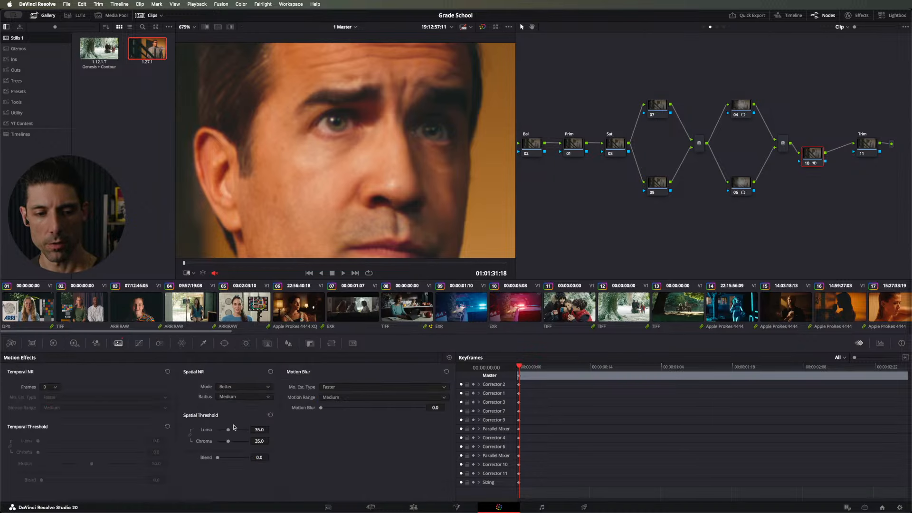
{"action": "left_click_drag", "start_coordinate": [229, 430], "coordinate": [226, 429]}
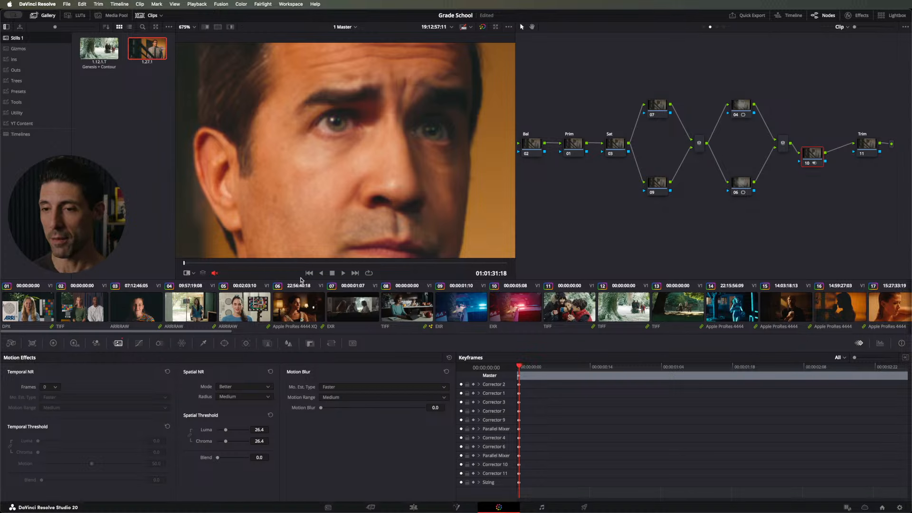
{"action": "left_click_drag", "start_coordinate": [815, 158], "coordinate": [819, 148]}
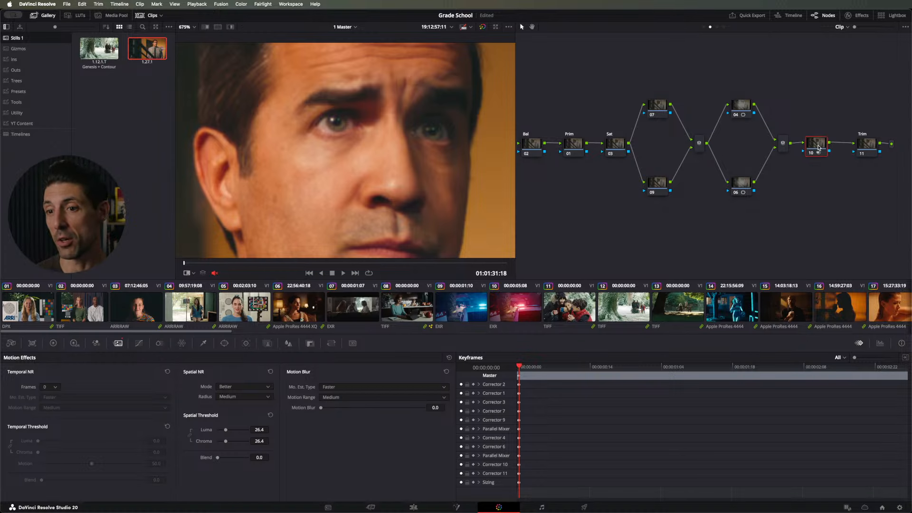
{"action": "key", "text": "shift+z"}
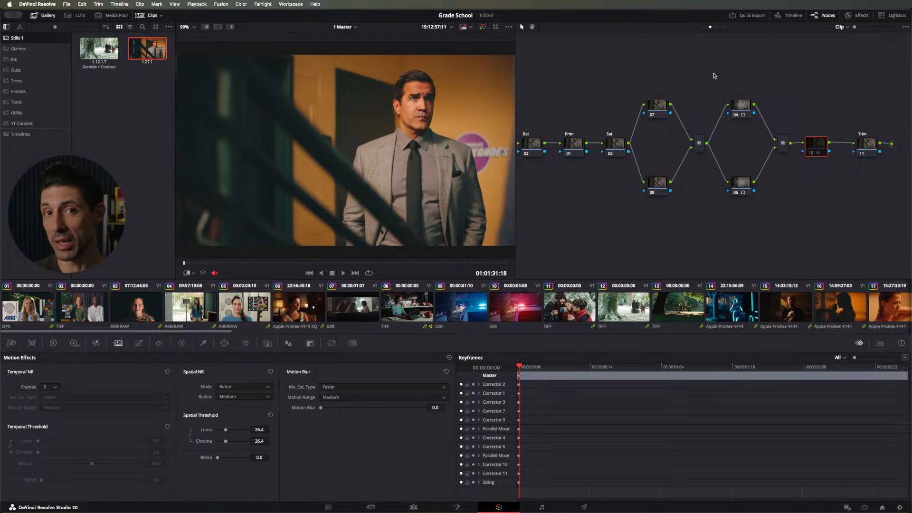
Step: Show the timeline-level node graph and delete the grabbed still 1.27.1 from the gallery
{"action": "left_click", "coordinate": [723, 27]}
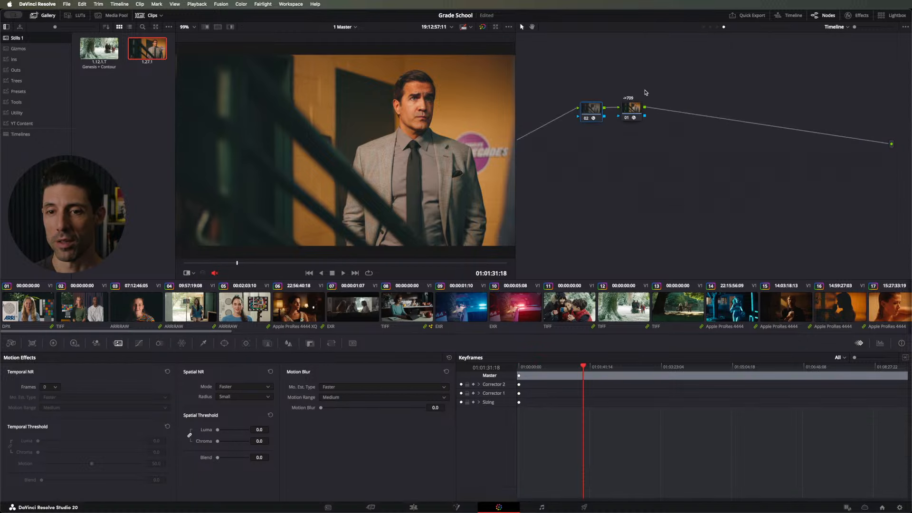
{"action": "left_click", "coordinate": [632, 109]}
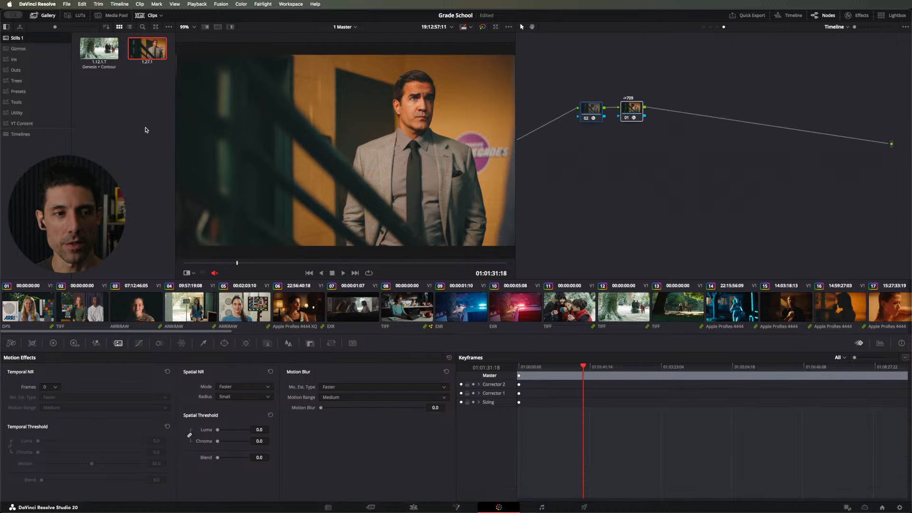
{"action": "key", "text": "Delete"}
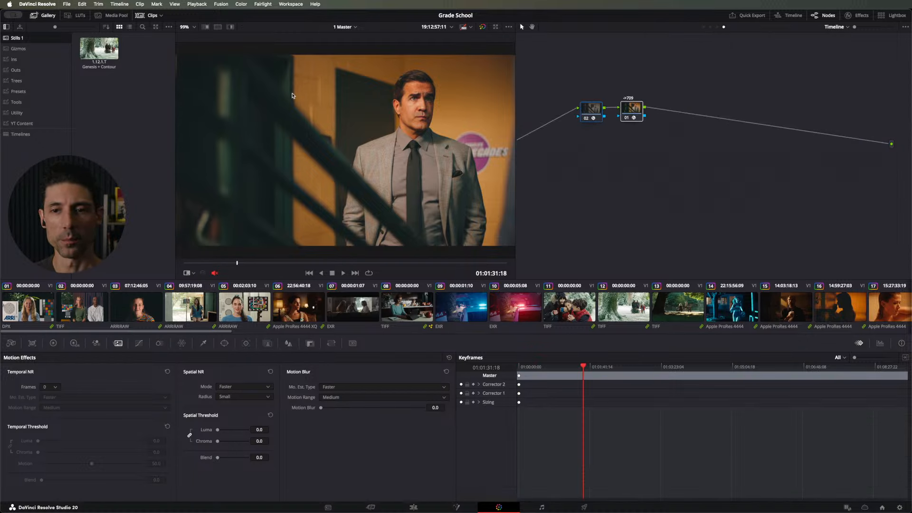
Step: Label the timeline node before ->709 "Contour"
{"action": "right_click", "coordinate": [589, 112]}
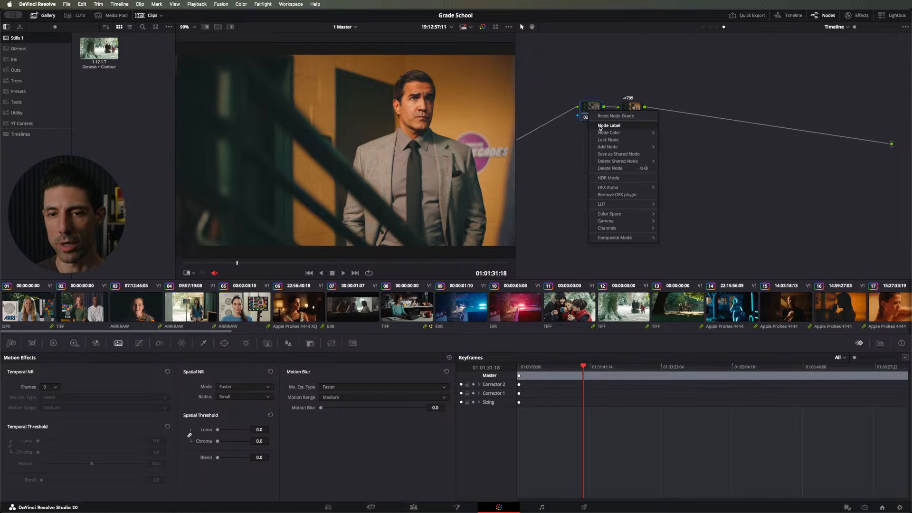
{"action": "left_click", "coordinate": [600, 126]}
{"action": "type", "text": "Contour"}
{"action": "key", "text": "Return"}
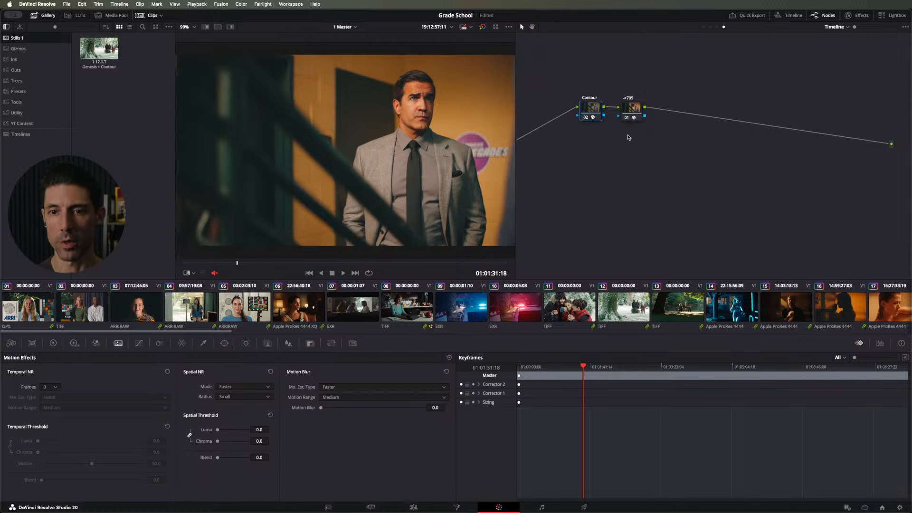
{"action": "left_click", "coordinate": [631, 116]}
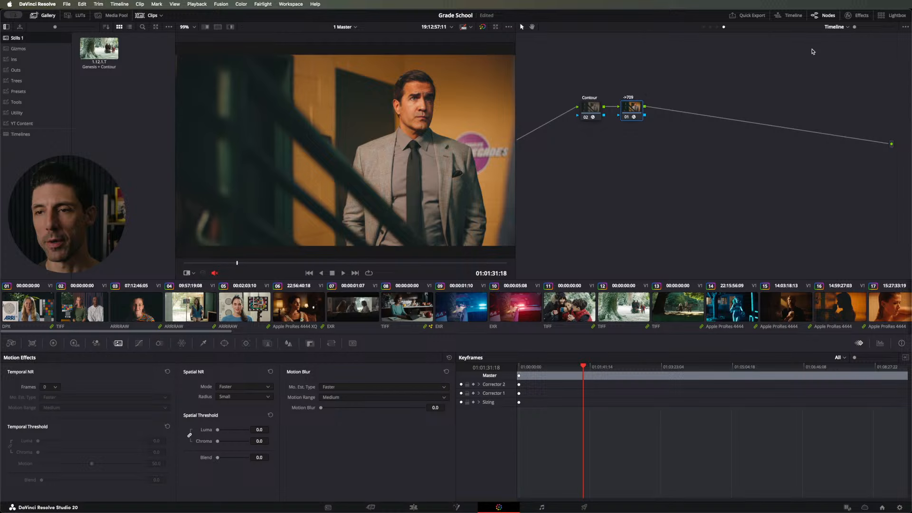
{"action": "left_click", "coordinate": [847, 14]}
{"action": "left_click", "coordinate": [848, 14]}
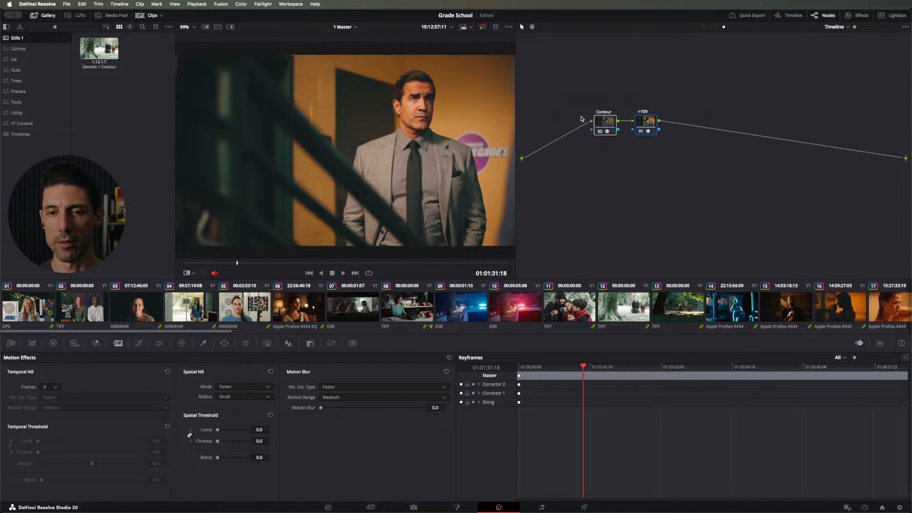
Step: Grab a still of the current look and reset the timeline node graph to a single empty node
{"action": "right_click", "coordinate": [380, 88]}
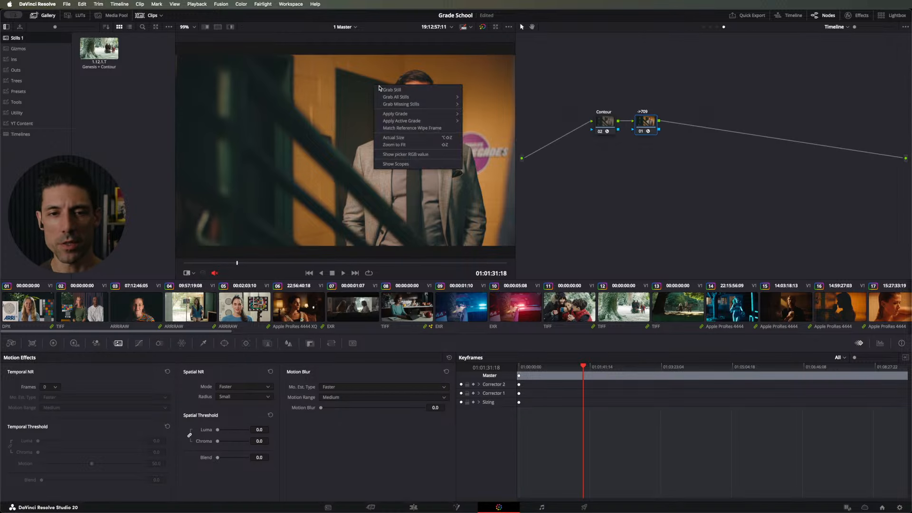
{"action": "left_click", "coordinate": [383, 89]}
{"action": "left_click_drag", "start_coordinate": [567, 77], "coordinate": [689, 213]}
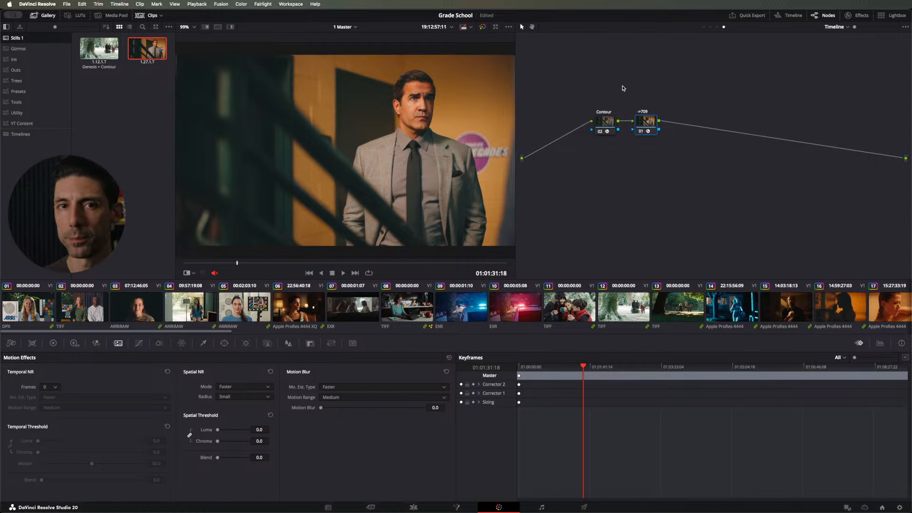
{"action": "left_click_drag", "start_coordinate": [577, 70], "coordinate": [681, 149]}
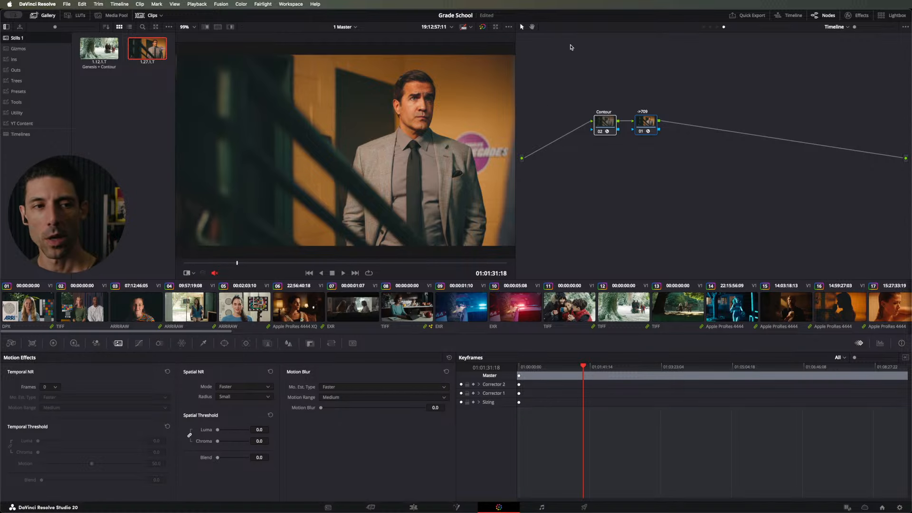
{"action": "right_click", "coordinate": [574, 89]}
{"action": "left_click", "coordinate": [588, 93]}
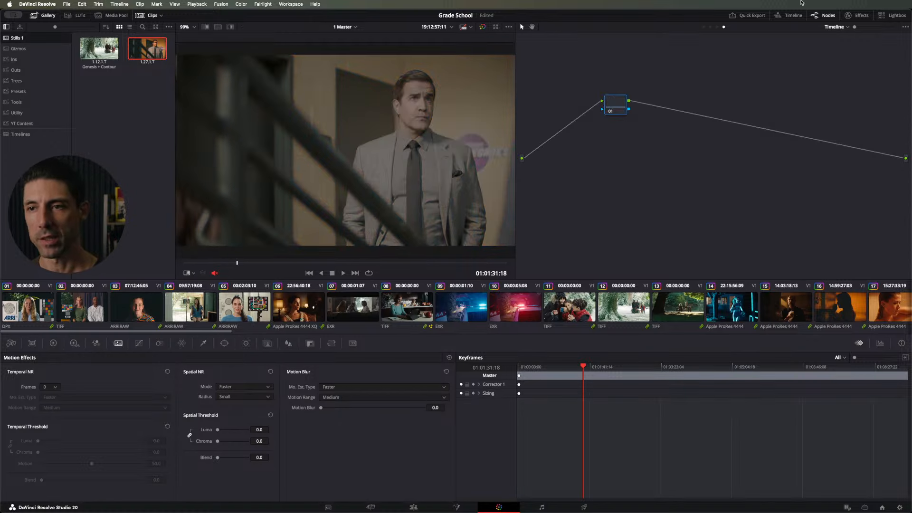
Step: Apply the ACES Transform effect to timeline node 01 and add a new node before it
{"action": "left_click", "coordinate": [855, 15]}
{"action": "left_click", "coordinate": [814, 38]}
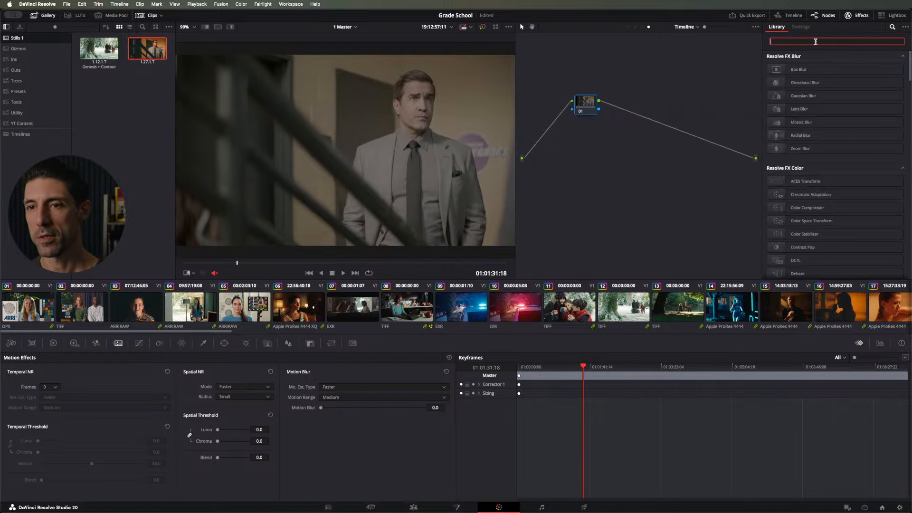
{"action": "type", "text": "aces"}
{"action": "left_click_drag", "start_coordinate": [792, 75], "coordinate": [585, 108]}
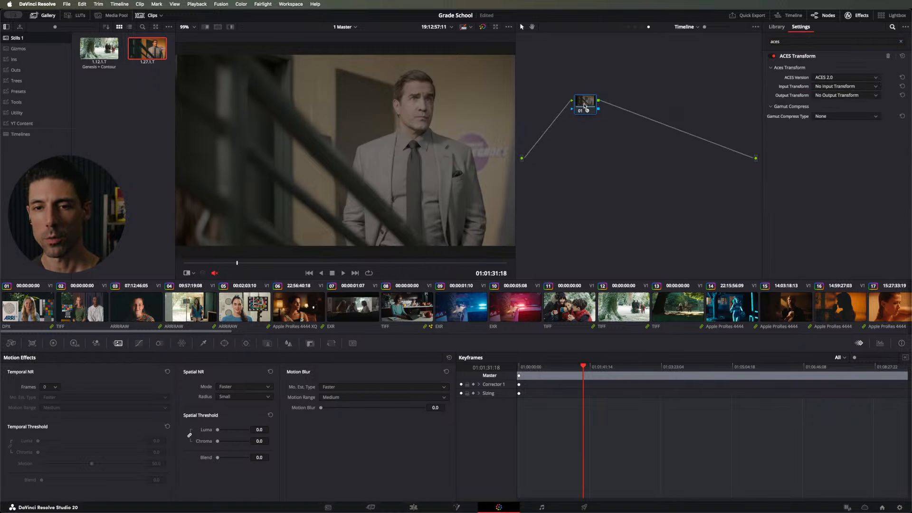
Step: Find the Color Space Transform effect and apply it to node 02
{"action": "left_click", "coordinate": [795, 41]}
{"action": "key", "text": "BackSpace"}
{"action": "key", "text": "BackSpace"}
{"action": "key", "text": "BackSpace"}
{"action": "key", "text": "BackSpace"}
{"action": "type", "text": "color s"}
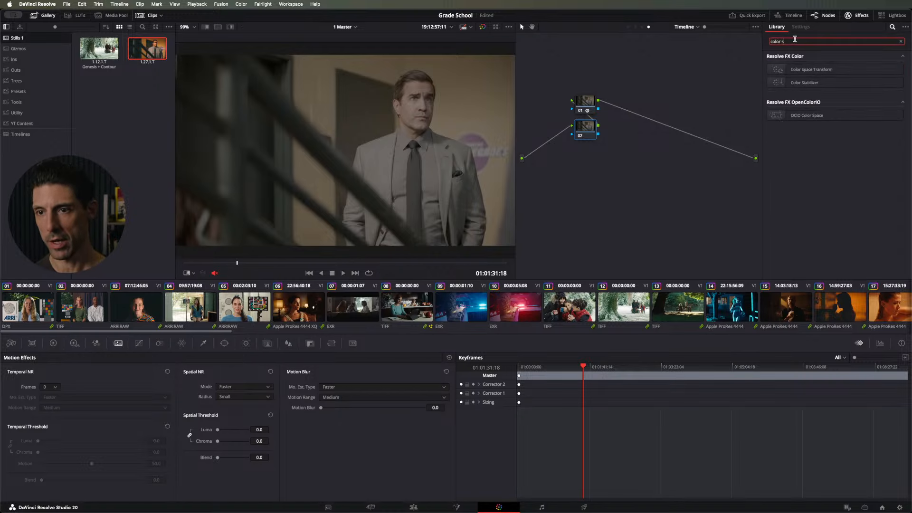
{"action": "left_click_drag", "start_coordinate": [803, 70], "coordinate": [585, 127]}
Step: Convert node 02 from DaVinci Wide Gamut / DaVinci Intermediate to ACES (AP0) / Linear, with tone mapping set to None
{"action": "left_click", "coordinate": [838, 78]}
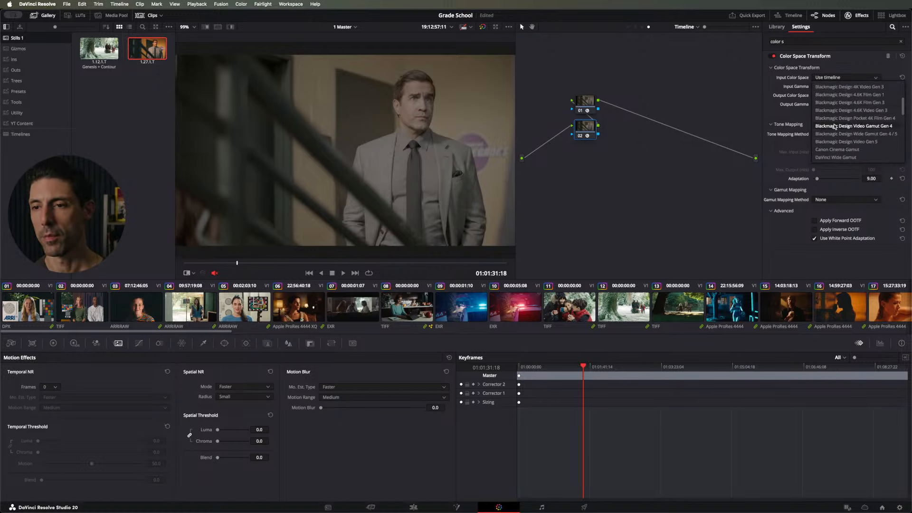
{"action": "left_click", "coordinate": [830, 158]}
{"action": "left_click", "coordinate": [838, 86]}
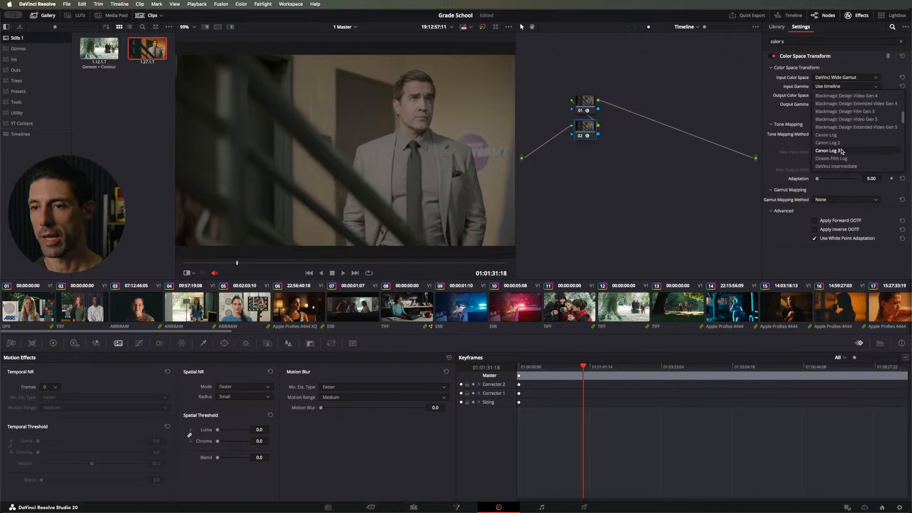
{"action": "left_click", "coordinate": [841, 166]}
{"action": "left_click", "coordinate": [827, 96]}
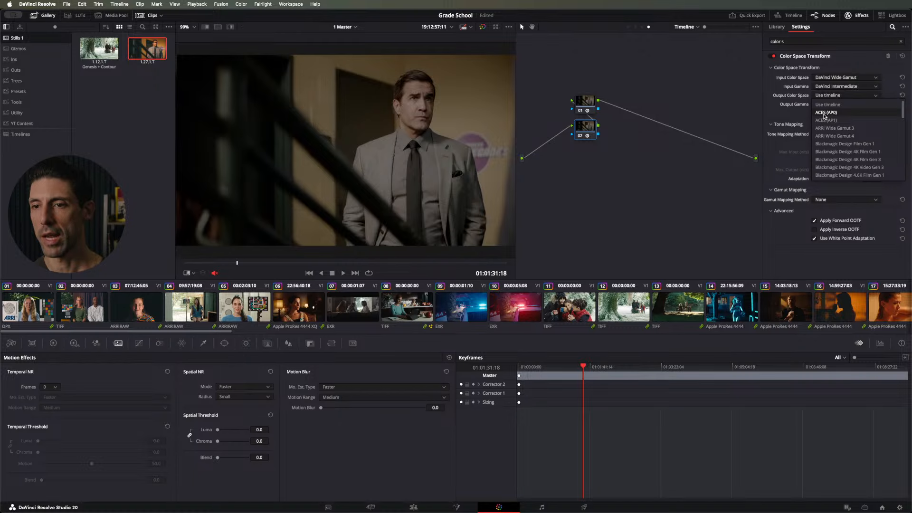
{"action": "left_click", "coordinate": [826, 118]}
{"action": "left_click", "coordinate": [824, 102]}
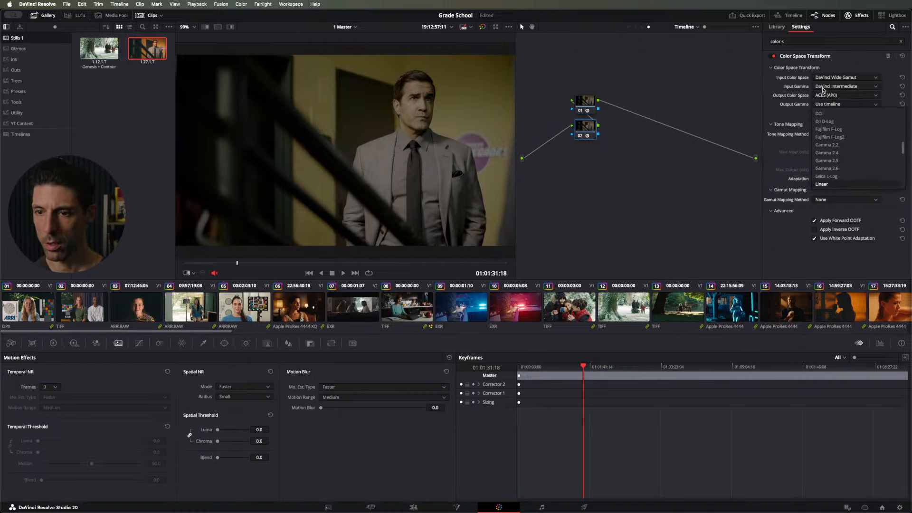
{"action": "left_click", "coordinate": [824, 113]}
{"action": "left_click", "coordinate": [836, 135]}
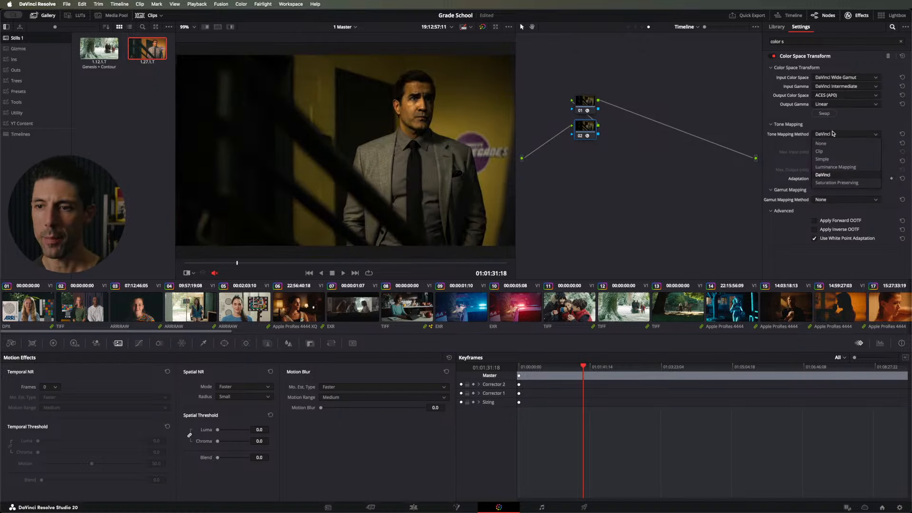
{"action": "left_click", "coordinate": [835, 144]}
Step: Move the ACES Transform node away from node 02 and disable it
{"action": "left_click_drag", "start_coordinate": [590, 103], "coordinate": [655, 100]}
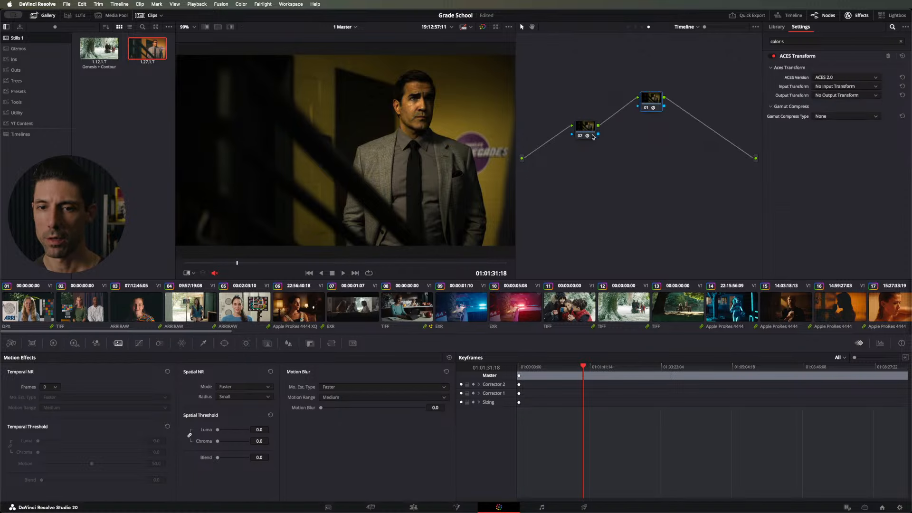
{"action": "left_click", "coordinate": [592, 133]}
{"action": "key", "text": "super+d"}
{"action": "key", "text": "super+d"}
{"action": "left_click", "coordinate": [651, 101]}
Step: Compare the picture with and without node 02's Color Space Transform by toggling the node, leaving it enabled
{"action": "key", "text": "super+d"}
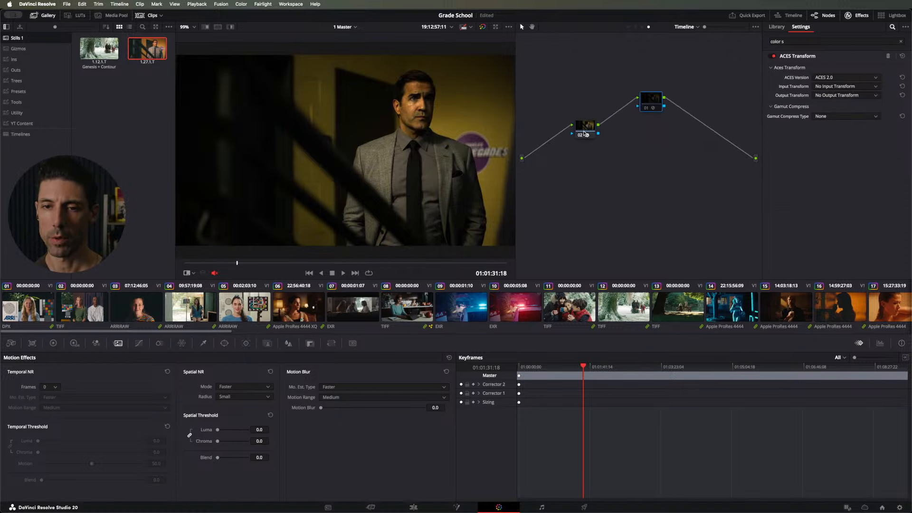
{"action": "left_click_drag", "start_coordinate": [585, 135], "coordinate": [585, 133]}
{"action": "key", "text": "super+d"}
{"action": "left_click", "coordinate": [588, 132]}
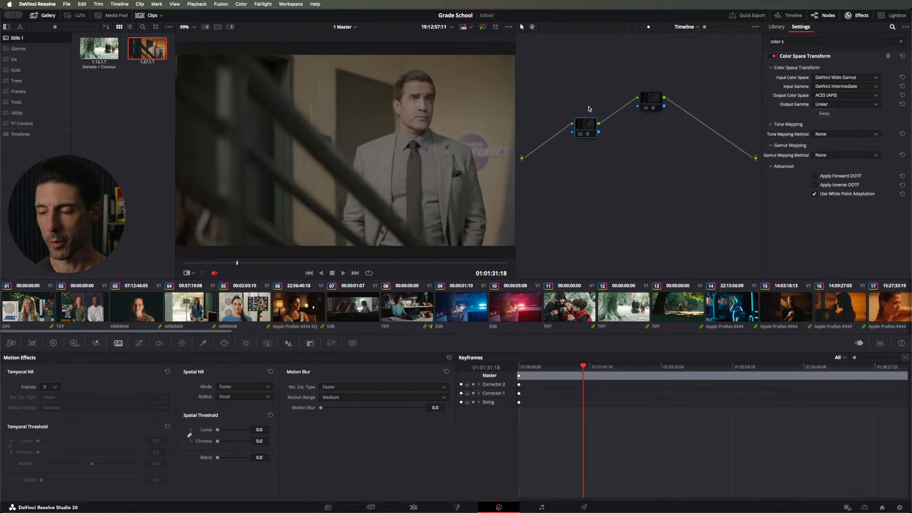
{"action": "key", "text": "ctrl+d"}
{"action": "key", "text": "ctrl+d"}
{"action": "key", "text": "ctrl+d"}
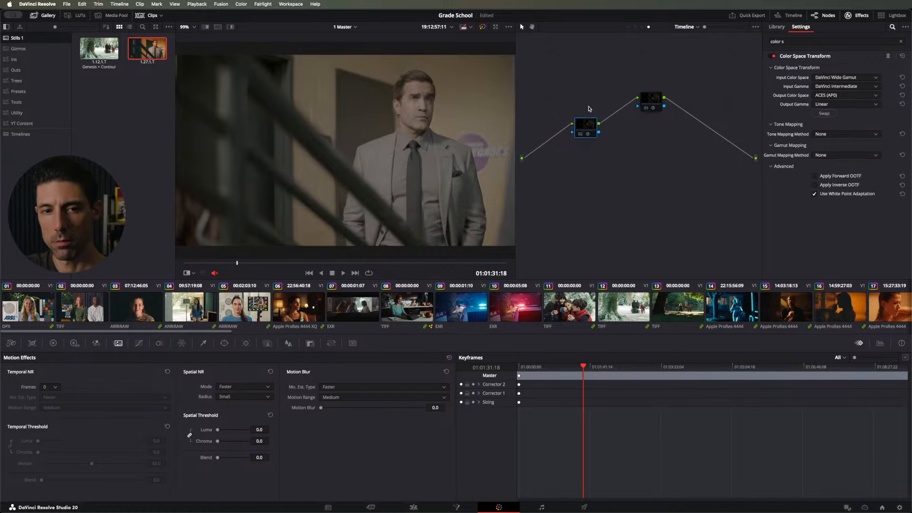
{"action": "key", "text": "ctrl+d"}
{"action": "key", "text": "ctrl+d"}
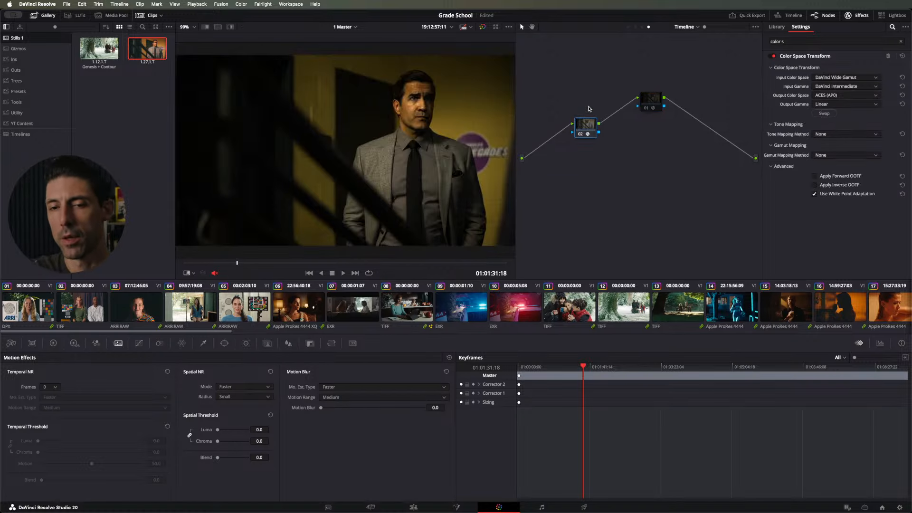
Step: Label node 02 "->ACES"
{"action": "right_click", "coordinate": [584, 124]}
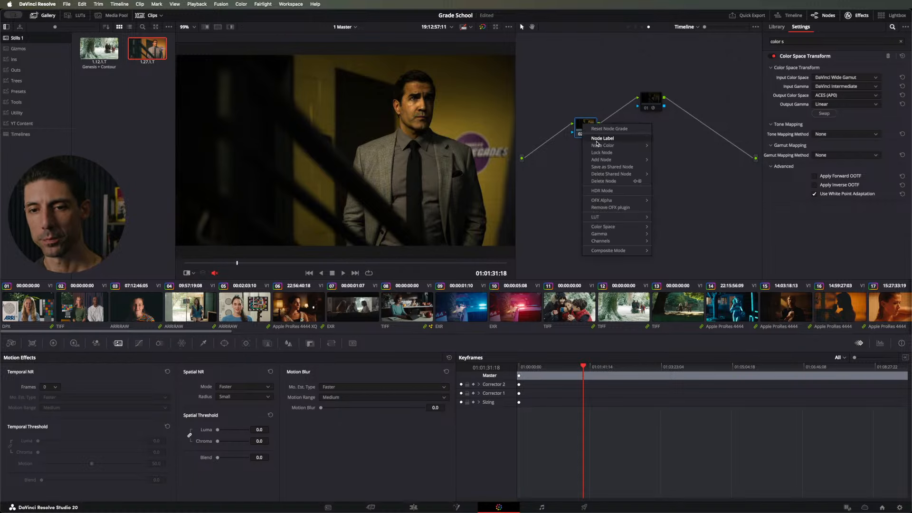
{"action": "left_click", "coordinate": [597, 143]}
{"action": "type", "text": "->A"}
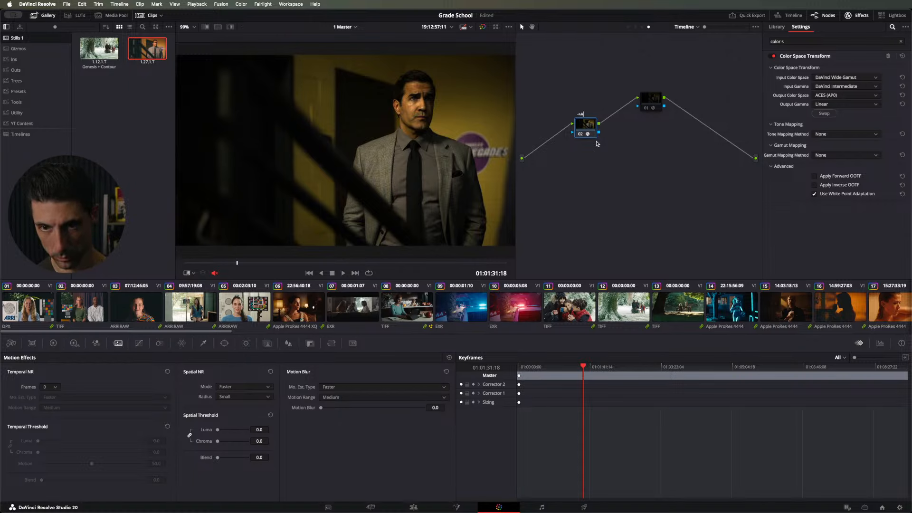
{"action": "type", "text": "CES"}
Step: Set the ACES Transform's output transform on node 01 to ADX 10 - CSC and enable the node
{"action": "left_click", "coordinate": [655, 103]}
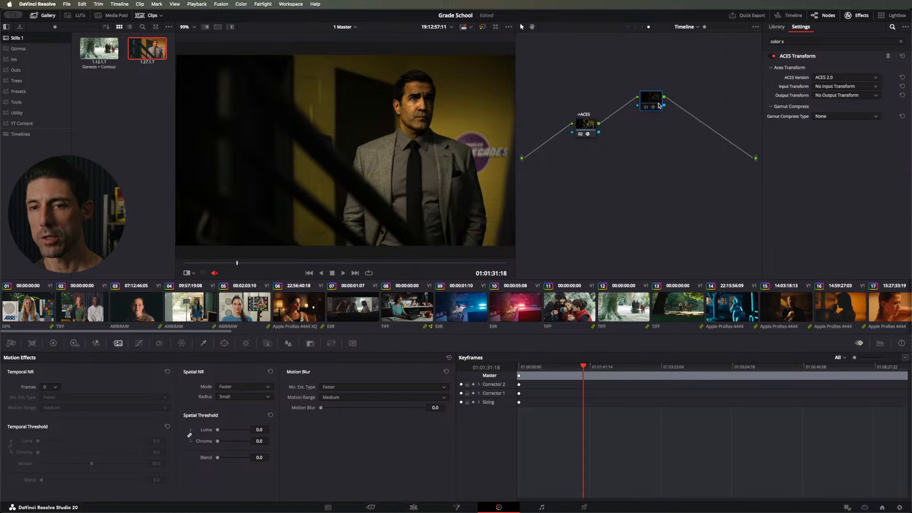
{"action": "left_click", "coordinate": [826, 96]}
{"action": "left_click_drag", "start_coordinate": [907, 109], "coordinate": [901, 157]}
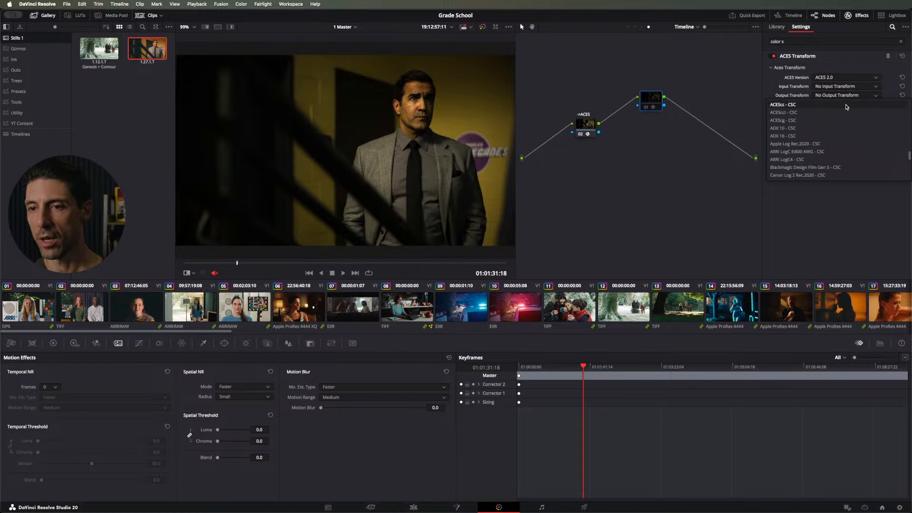
{"action": "left_click", "coordinate": [804, 120]}
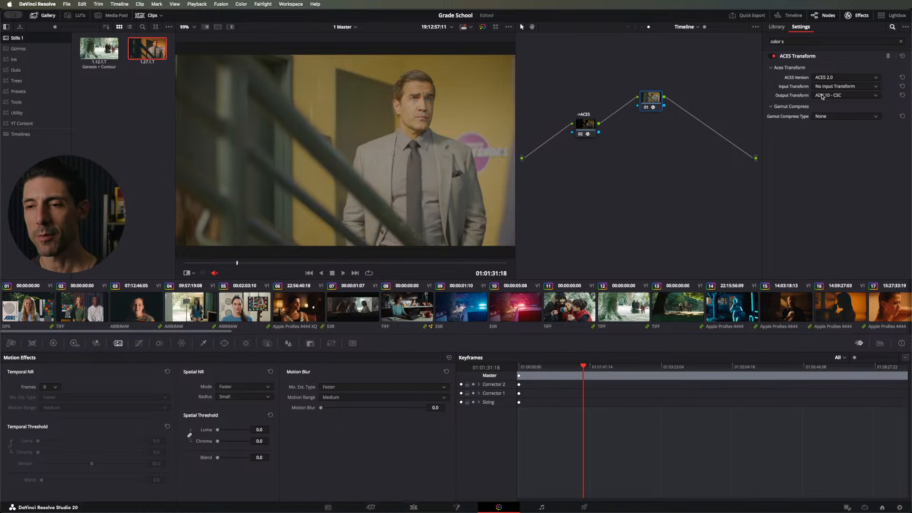
Step: Move node 01 closer to ->ACES with the label "->ADX10", and add a serial node after it
{"action": "left_click_drag", "start_coordinate": [653, 101], "coordinate": [633, 121]}
{"action": "right_click", "coordinate": [633, 121]}
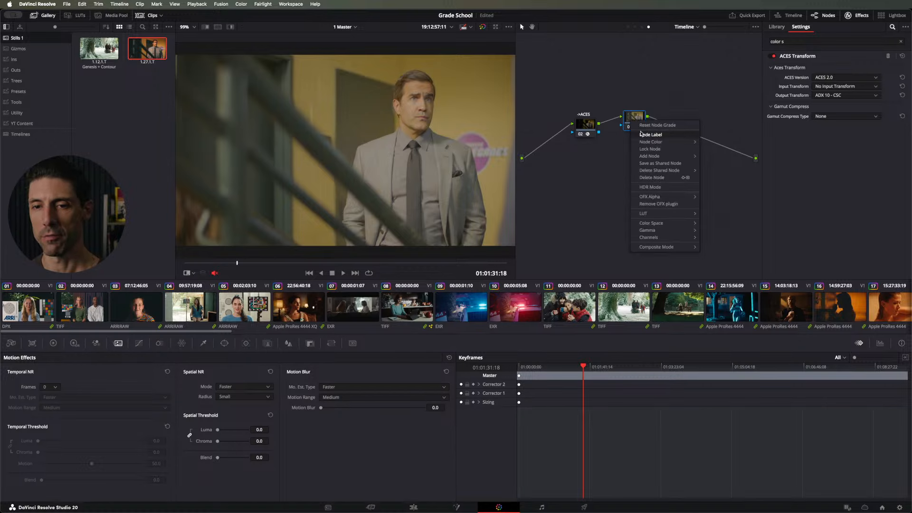
{"action": "left_click", "coordinate": [653, 135]}
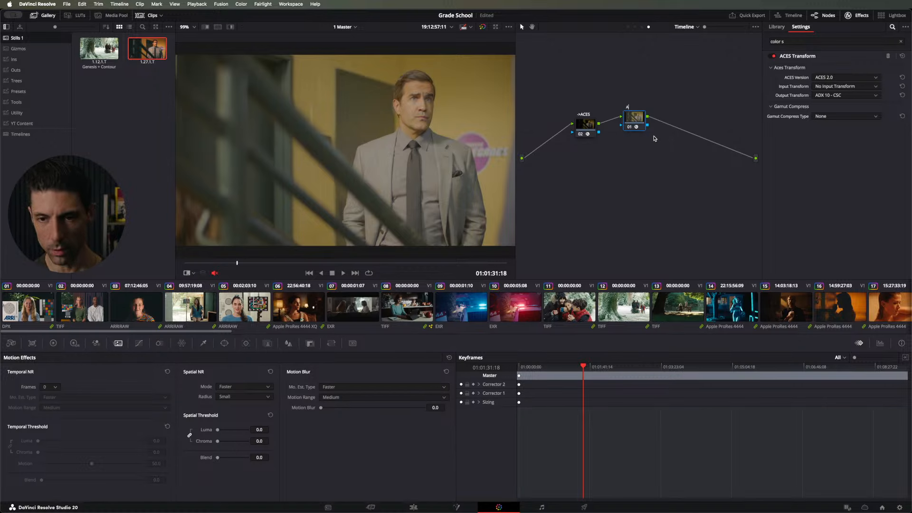
{"action": "type", "text": "A"}
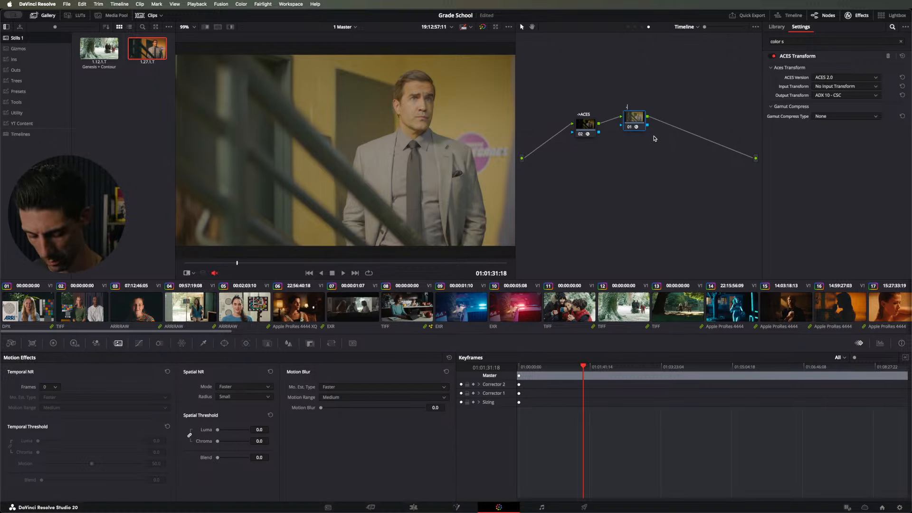
{"action": "type", "text": "->ADX10"}
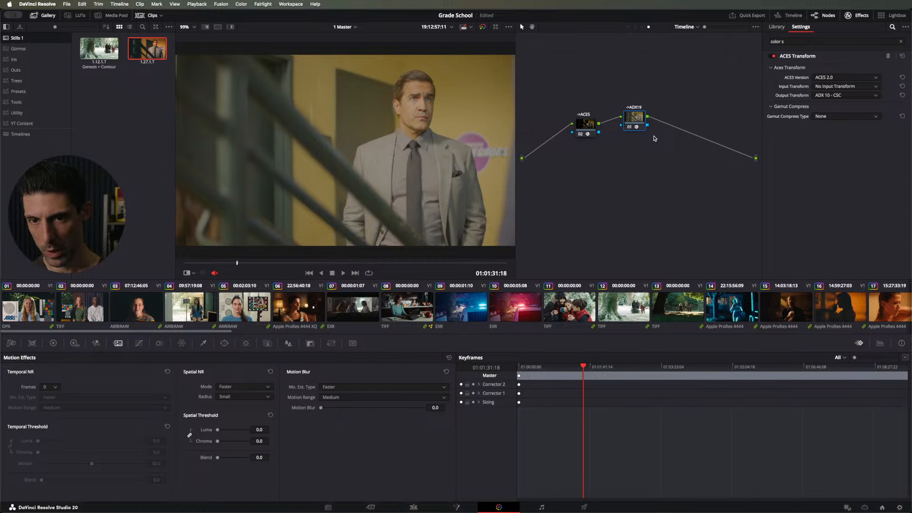
{"action": "right_click", "coordinate": [627, 137]}
{"action": "left_click", "coordinate": [628, 136]}
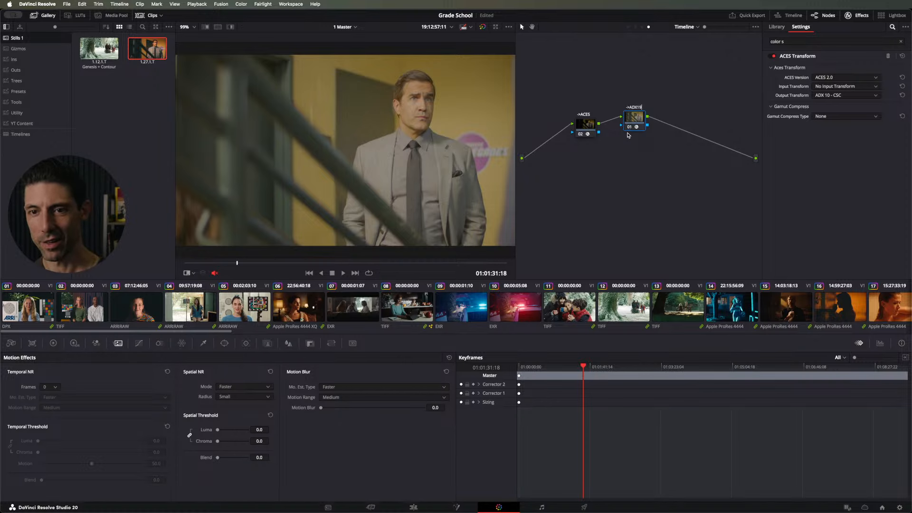
{"action": "key", "text": "Return"}
{"action": "key", "text": "alt+s"}
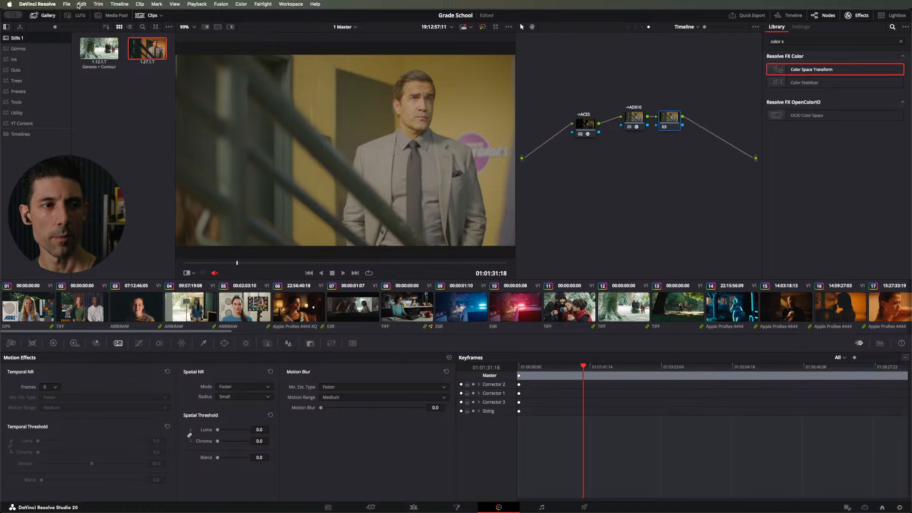
Step: Apply the Rec709 Kodak 2383 D60 LUT from the Film Looks folder to node 03
{"action": "left_click", "coordinate": [76, 15]}
{"action": "left_click", "coordinate": [25, 134]}
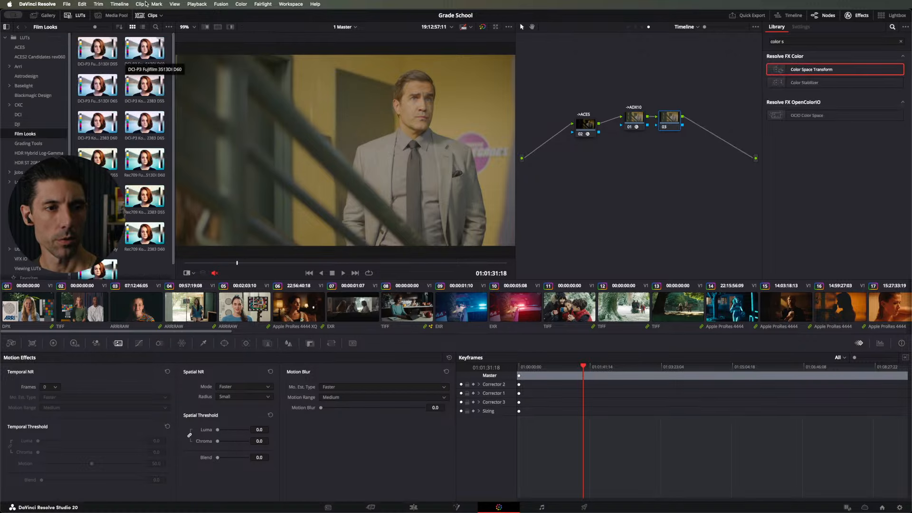
{"action": "left_click", "coordinate": [142, 27]}
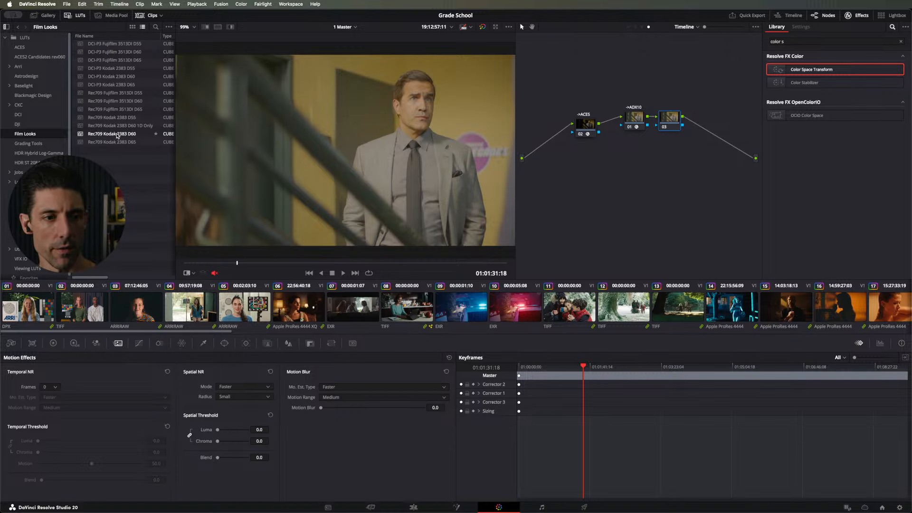
{"action": "double_click", "coordinate": [88, 135]}
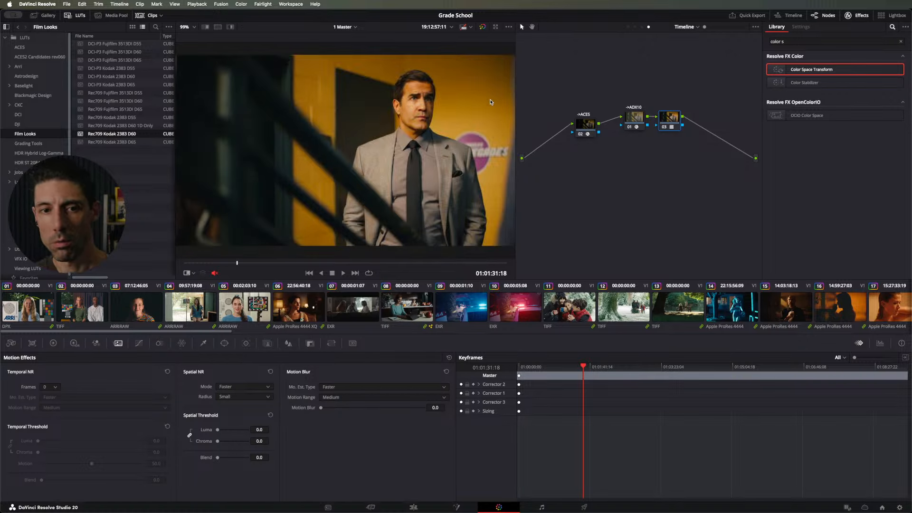
Step: Label node 03 "2383"
{"action": "right_click", "coordinate": [671, 120]}
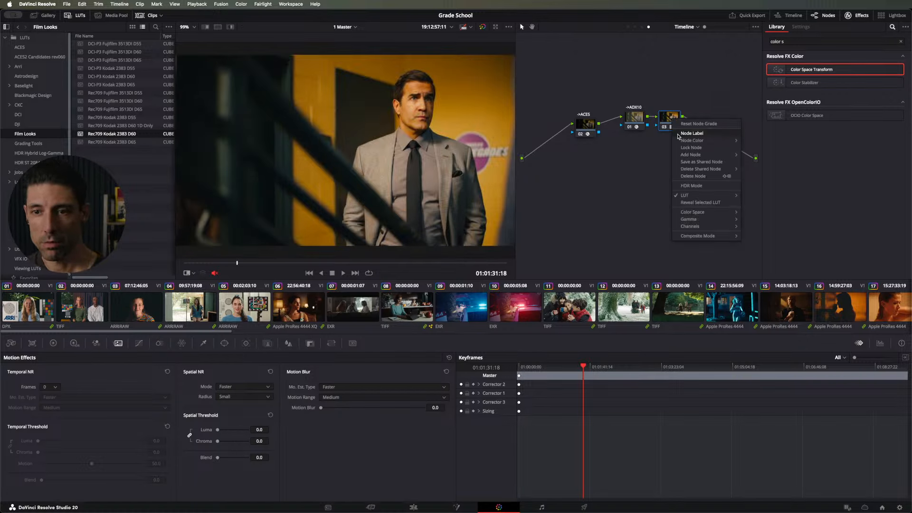
{"action": "left_click", "coordinate": [678, 136]}
{"action": "type", "text": "2383"}
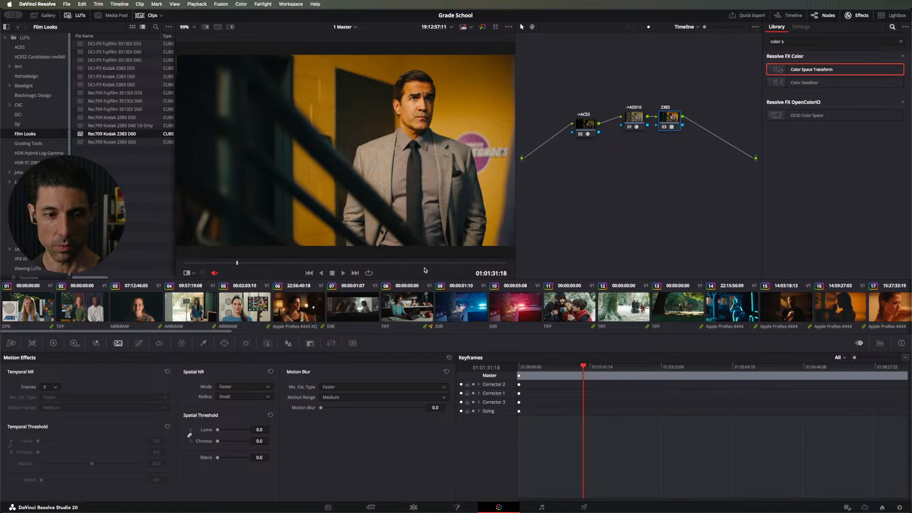
Step: Compare clip 01 with and without the 2383 node's film print look, leaving the node enabled
{"action": "left_click", "coordinate": [40, 313]}
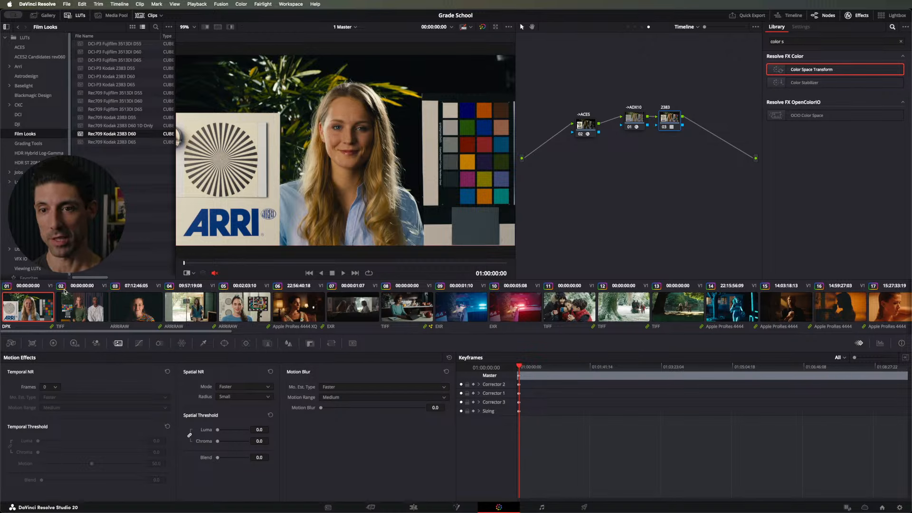
{"action": "key", "text": "super+d"}
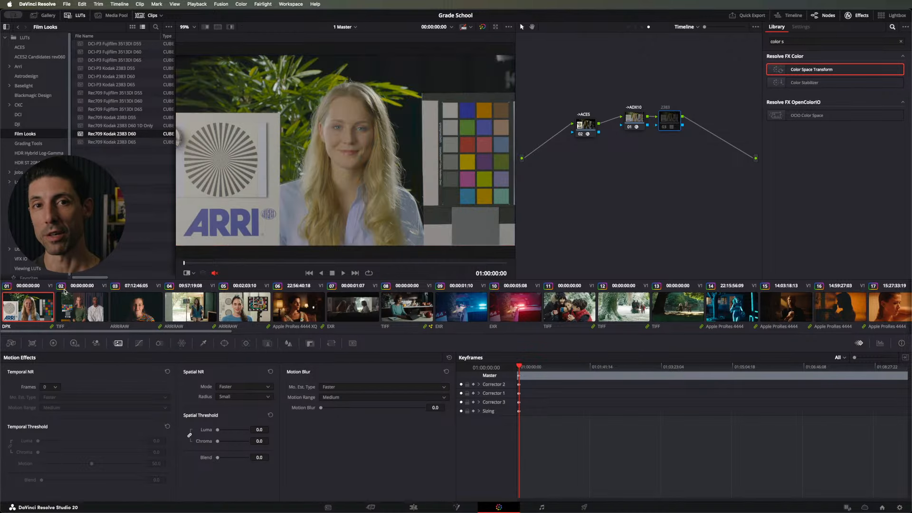
{"action": "key", "text": "super+d"}
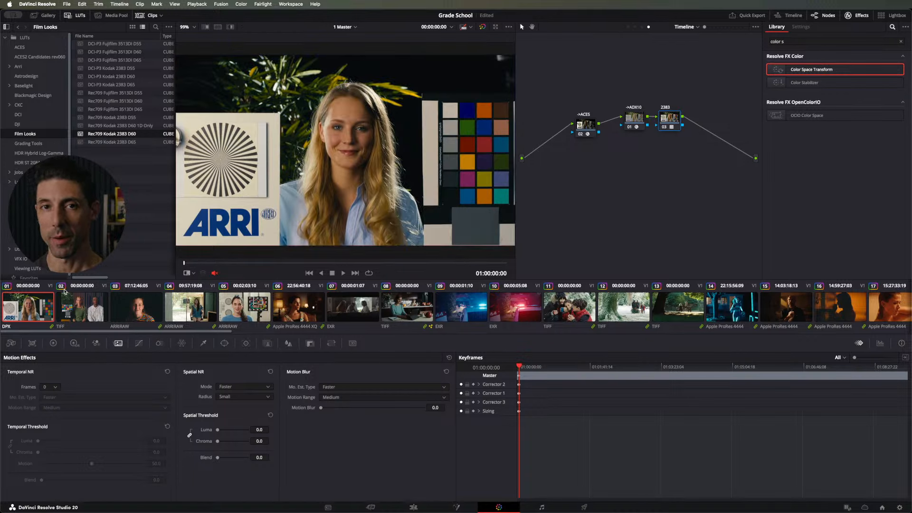
{"action": "key", "text": "super+d"}
{"action": "key", "text": "super+d"}
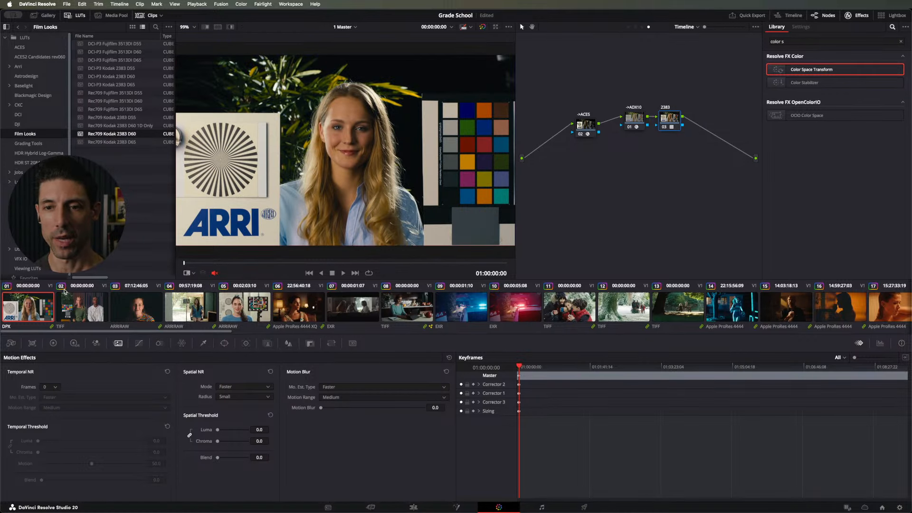
Step: Move the 2383 node slightly away from the ->ADX10 node and save the project
{"action": "left_click", "coordinate": [634, 122]}
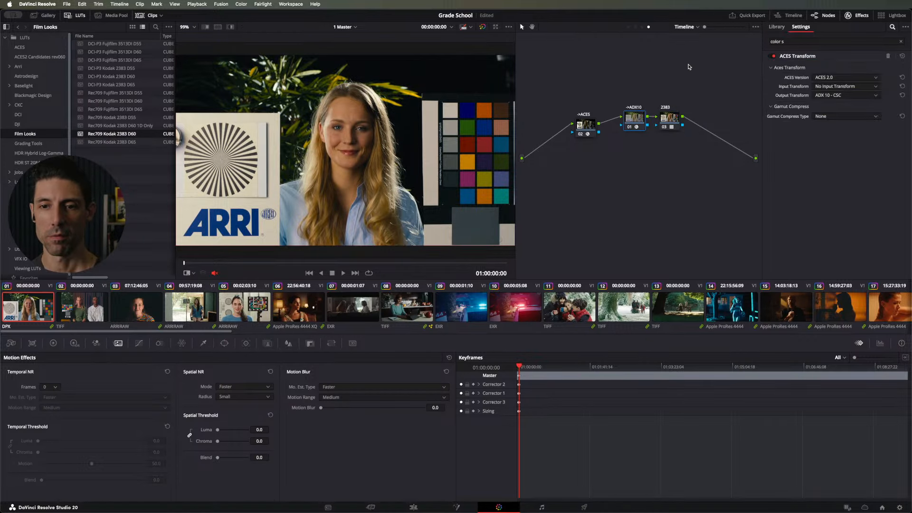
{"action": "left_click_drag", "start_coordinate": [662, 122], "coordinate": [667, 121]}
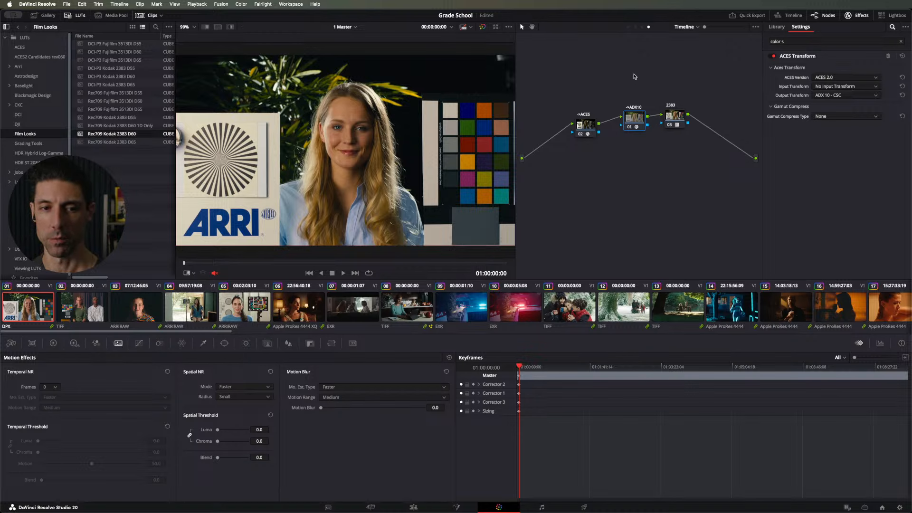
{"action": "left_click_drag", "start_coordinate": [633, 74], "coordinate": [667, 139]}
{"action": "left_click", "coordinate": [667, 159]}
{"action": "left_click_drag", "start_coordinate": [623, 57], "coordinate": [677, 144]}
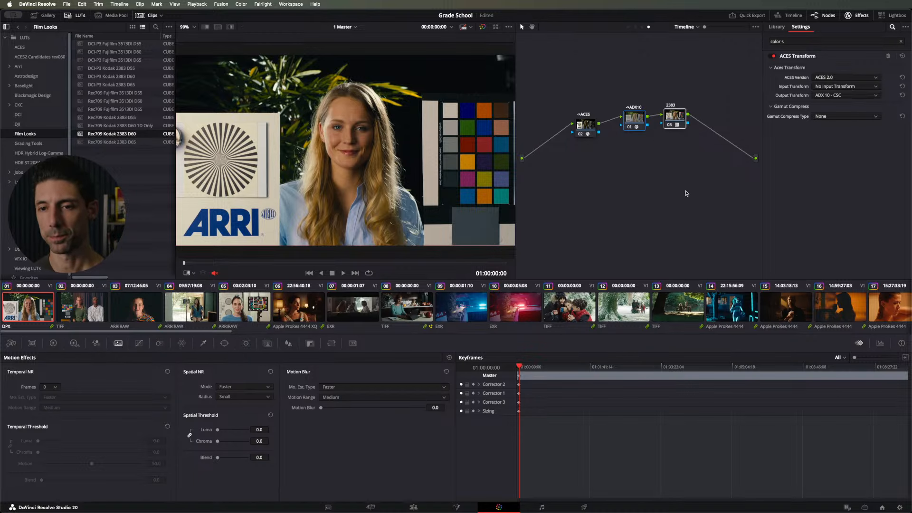
{"action": "left_click", "coordinate": [685, 191]}
{"action": "key", "text": "super+s"}
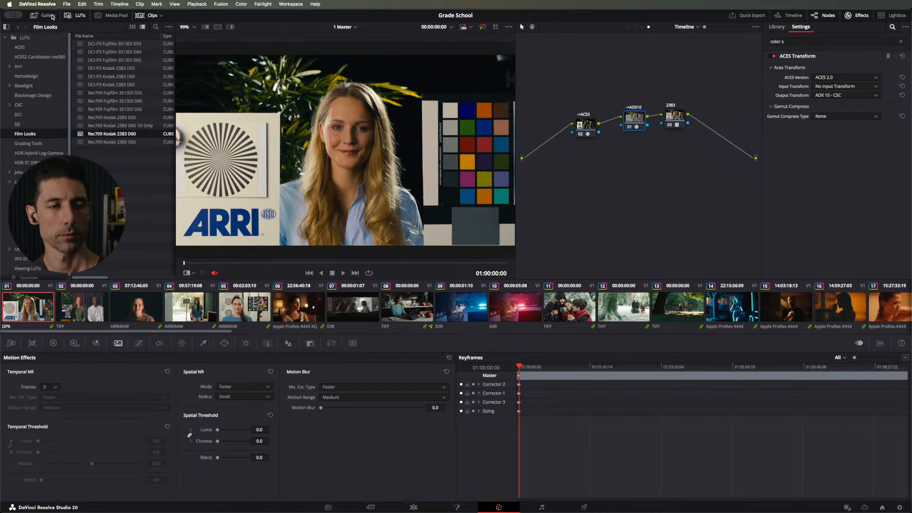
Step: Reset the timeline node graph and apply the grade from gallery still 1.27.1.T in Stills 1
{"action": "left_click", "coordinate": [36, 15]}
{"action": "right_click", "coordinate": [579, 62]}
{"action": "key", "text": "Escape"}
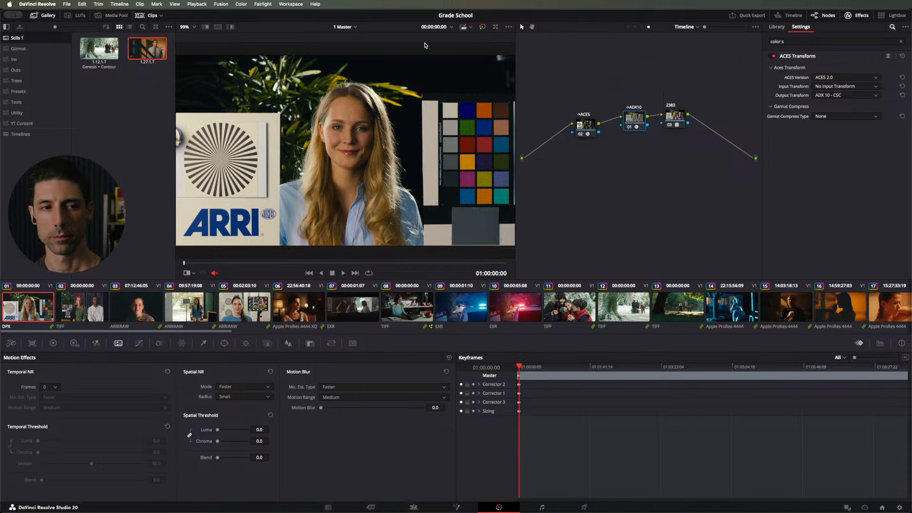
{"action": "right_click", "coordinate": [576, 81]}
{"action": "left_click", "coordinate": [586, 93]}
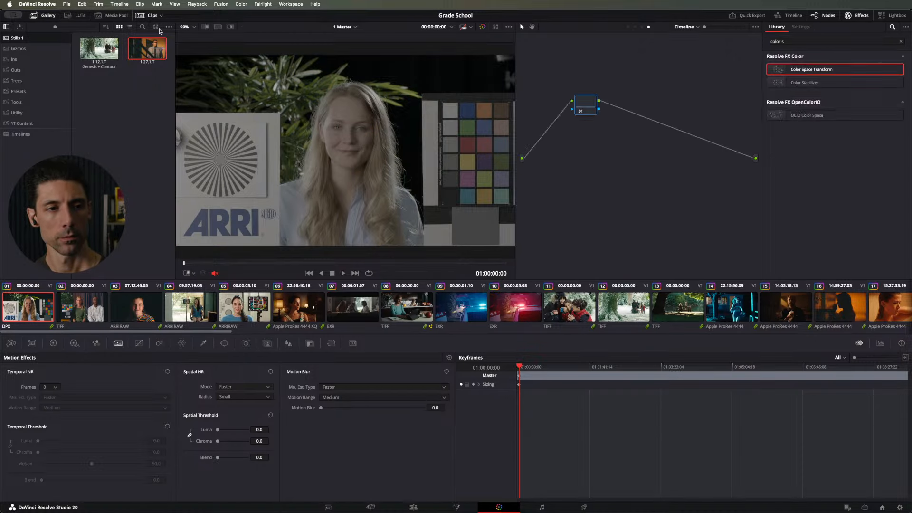
{"action": "left_click_drag", "start_coordinate": [107, 48], "coordinate": [584, 95]}
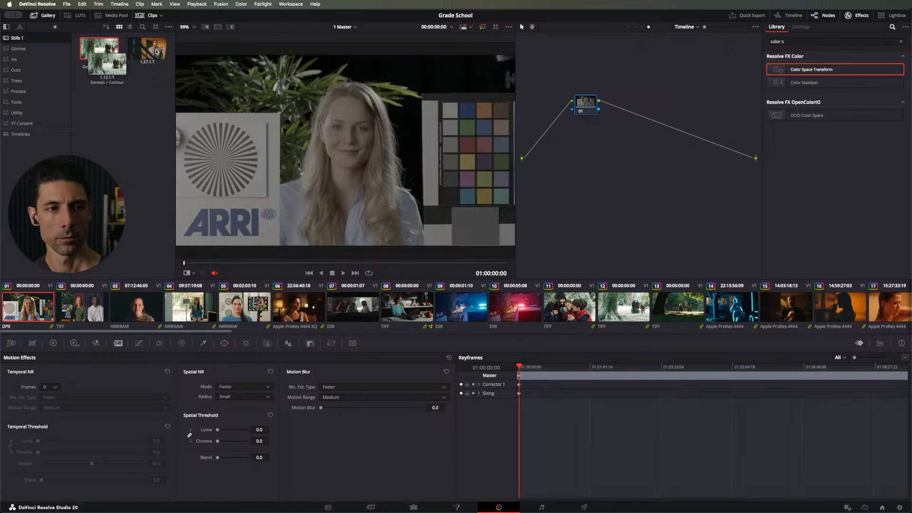
{"action": "left_click_drag", "start_coordinate": [147, 48], "coordinate": [585, 102]}
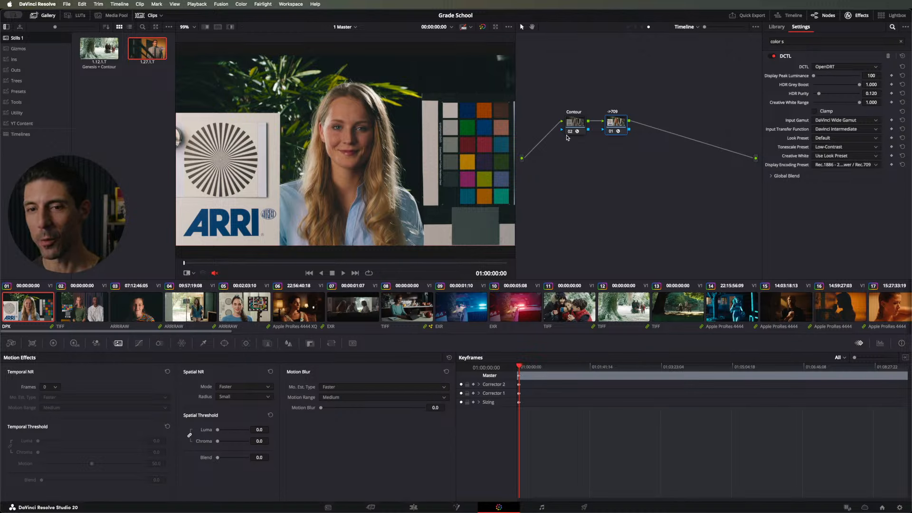
Step: Disable the OpenDRT ->709 node and apply the DWG->709 RCM still from the Outs album to a new serial node after it
{"action": "key", "text": "ctrl+d"}
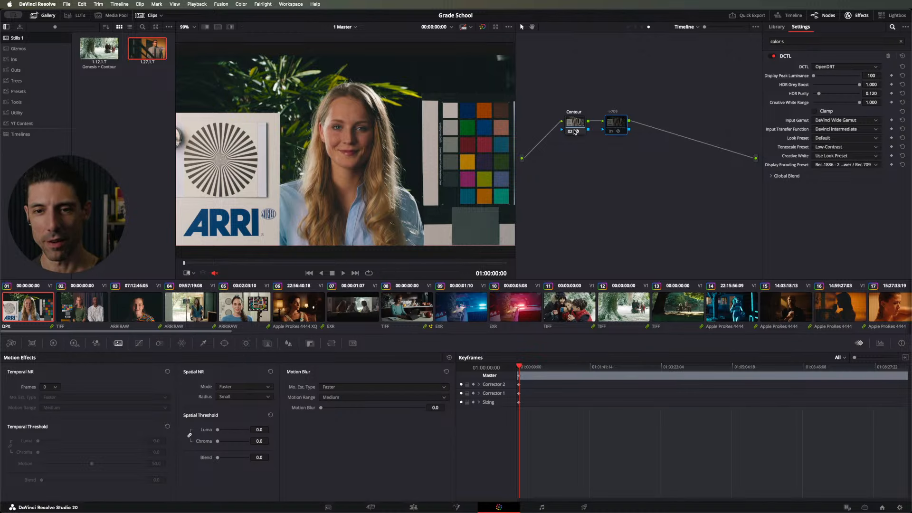
{"action": "key", "text": "alt+s"}
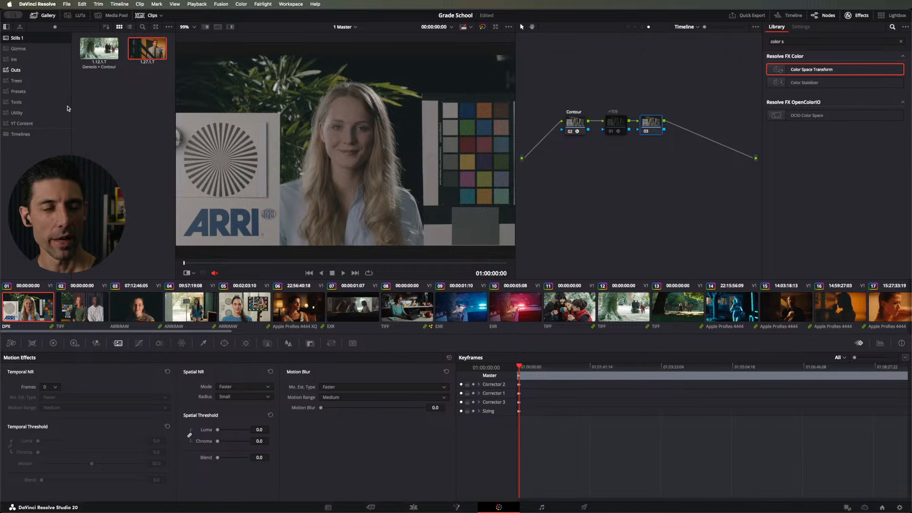
{"action": "left_click", "coordinate": [16, 70]}
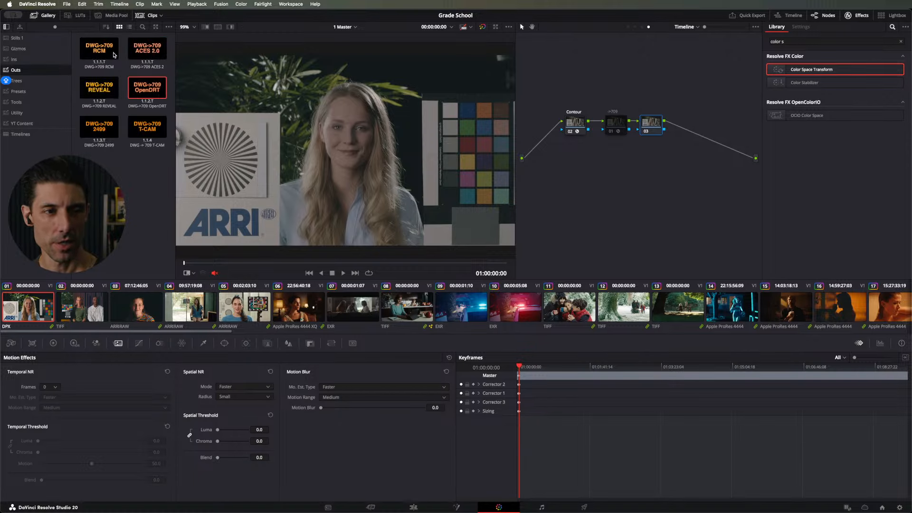
{"action": "left_click_drag", "start_coordinate": [111, 43], "coordinate": [657, 124]}
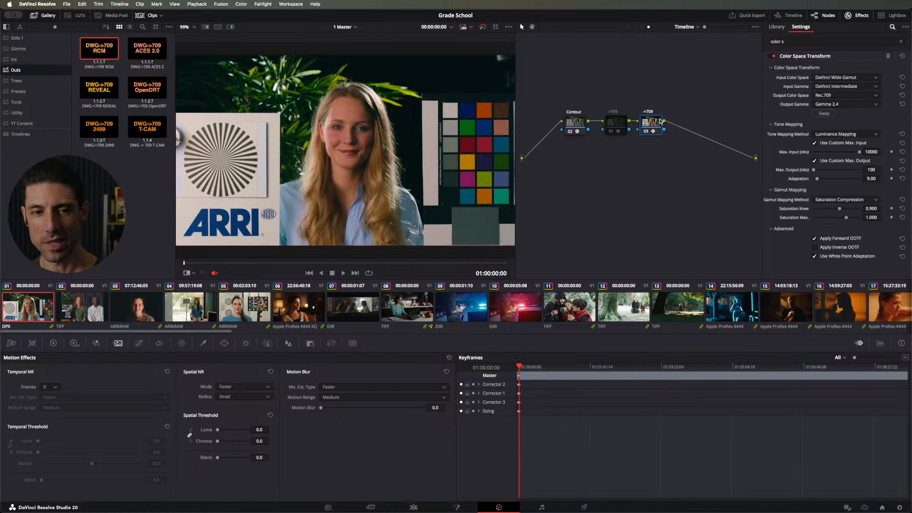
Step: Compare the picture with Apply Forward OOTF on and off in node 03's Color Space Transform, leaving it enabled
{"action": "left_click", "coordinate": [842, 239]}
{"action": "left_click", "coordinate": [842, 240]}
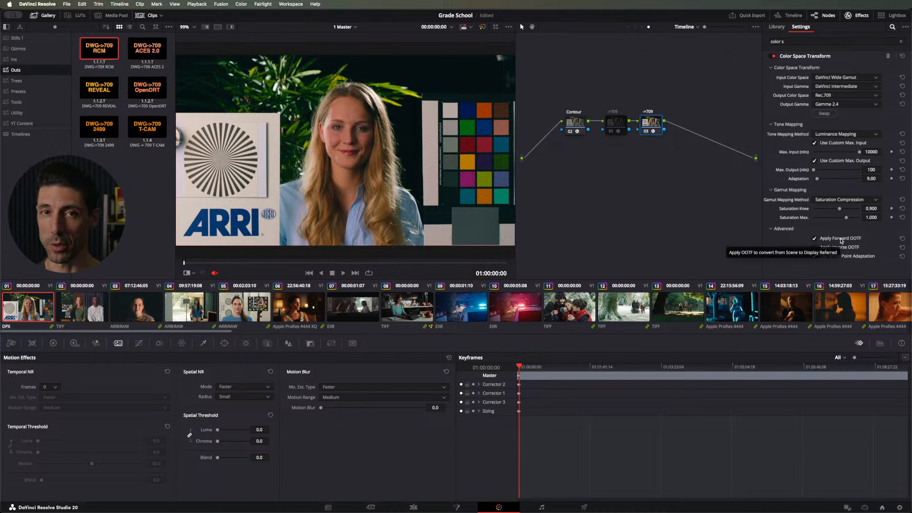
{"action": "left_click", "coordinate": [841, 238]}
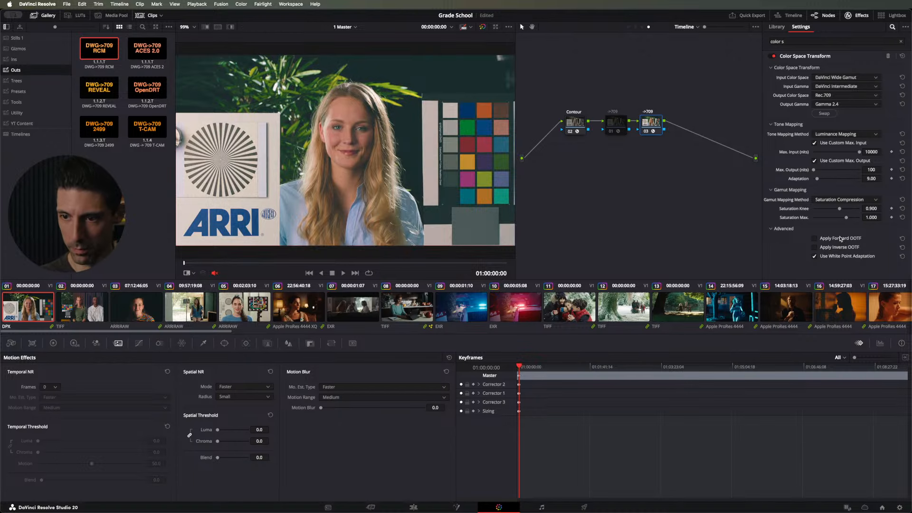
{"action": "left_click", "coordinate": [842, 238]}
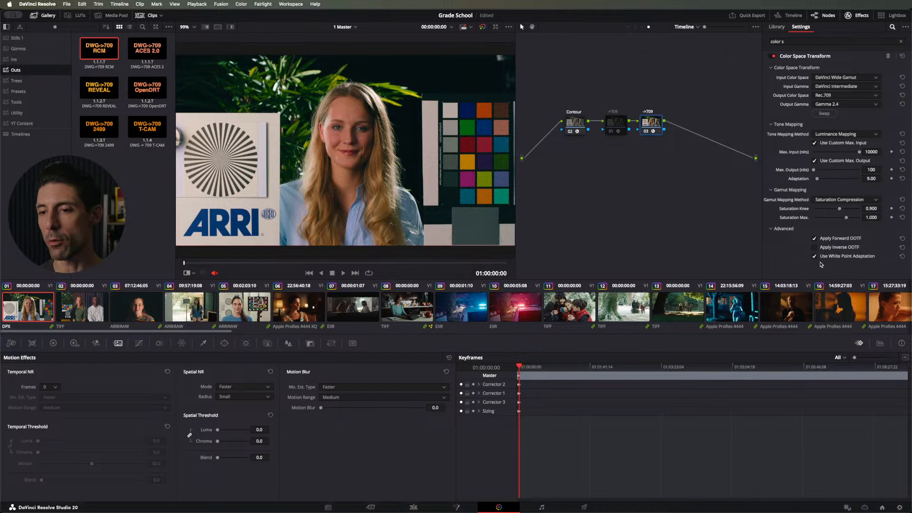
{"action": "left_click", "coordinate": [814, 238]}
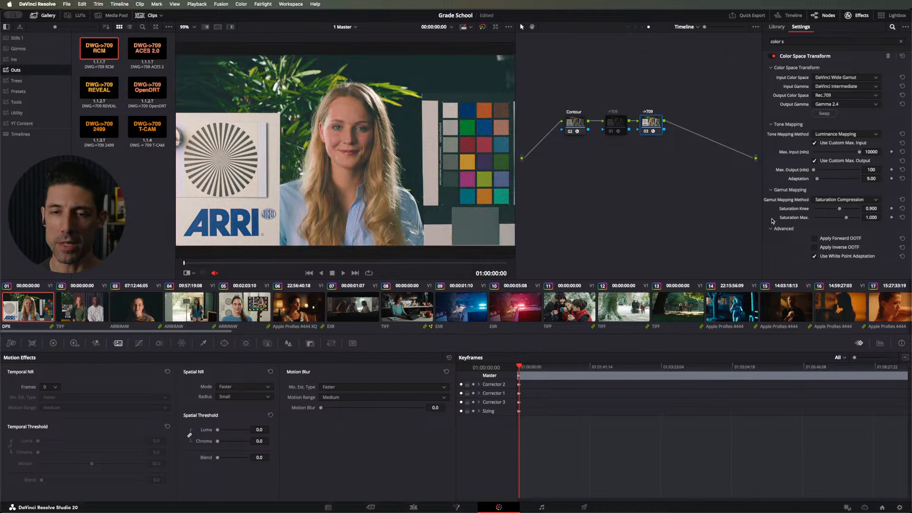
{"action": "left_click", "coordinate": [831, 238]}
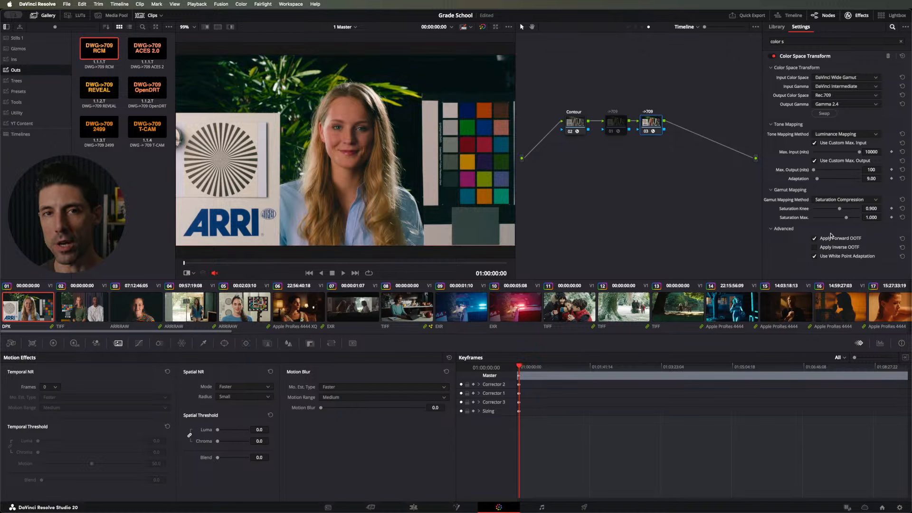
{"action": "left_click", "coordinate": [832, 239]}
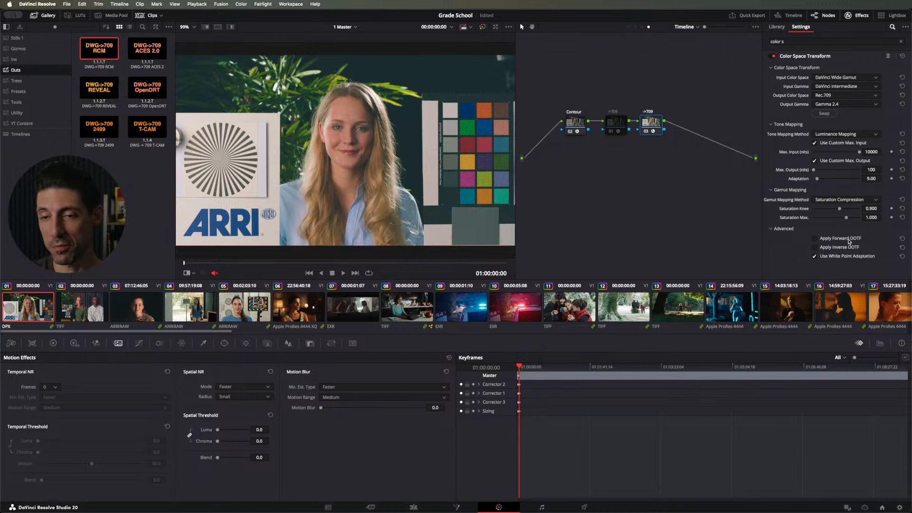
{"action": "left_click", "coordinate": [850, 239]}
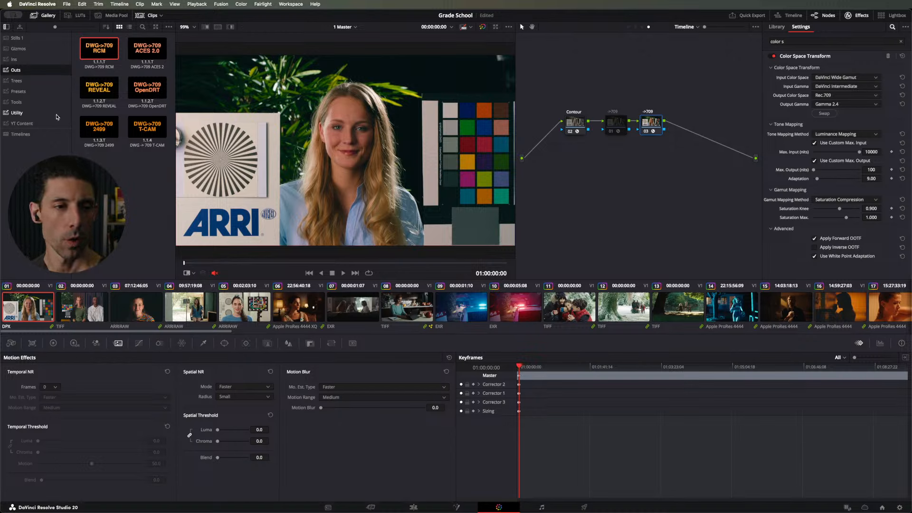
Step: Insert a node before the active ->709 node, apply the Grayscale Ramp still from Utility to it, and move ->709 clear of it
{"action": "key", "text": "shift+s"}
{"action": "left_click", "coordinate": [28, 115]}
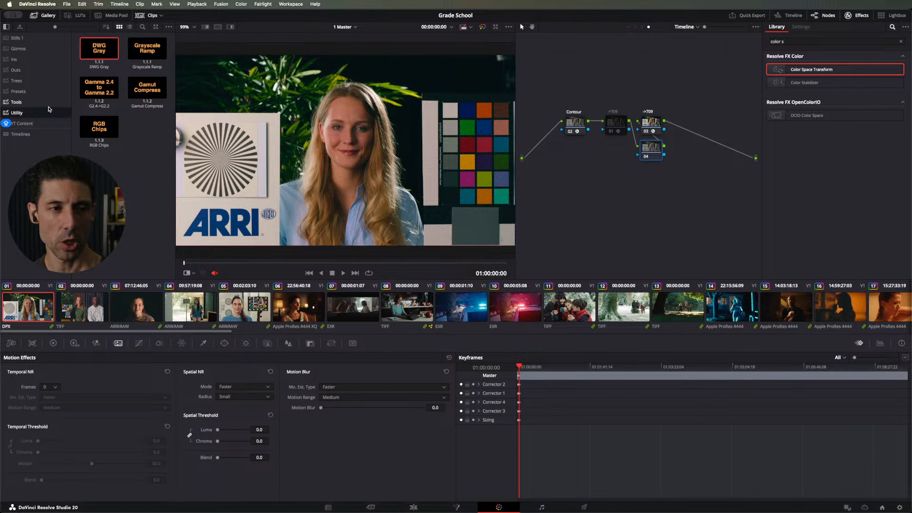
{"action": "left_click", "coordinate": [66, 144]}
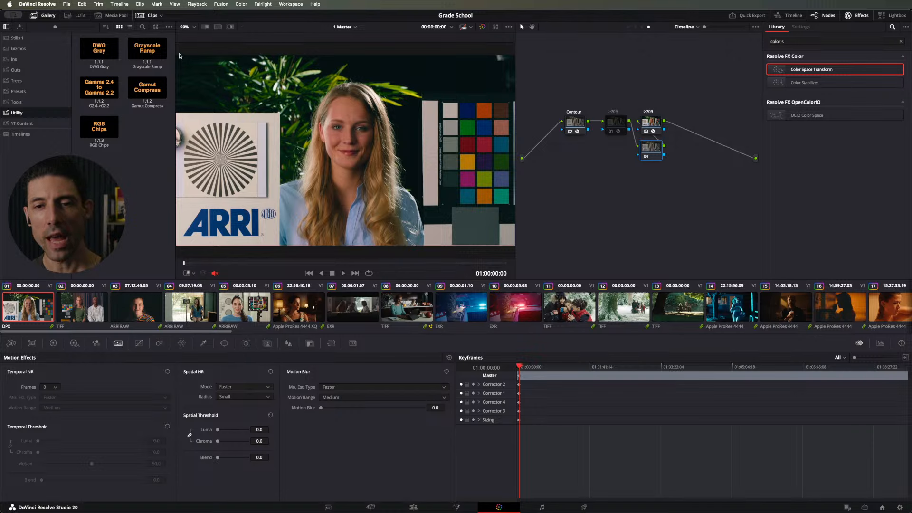
{"action": "left_click_drag", "start_coordinate": [148, 47], "coordinate": [650, 148]}
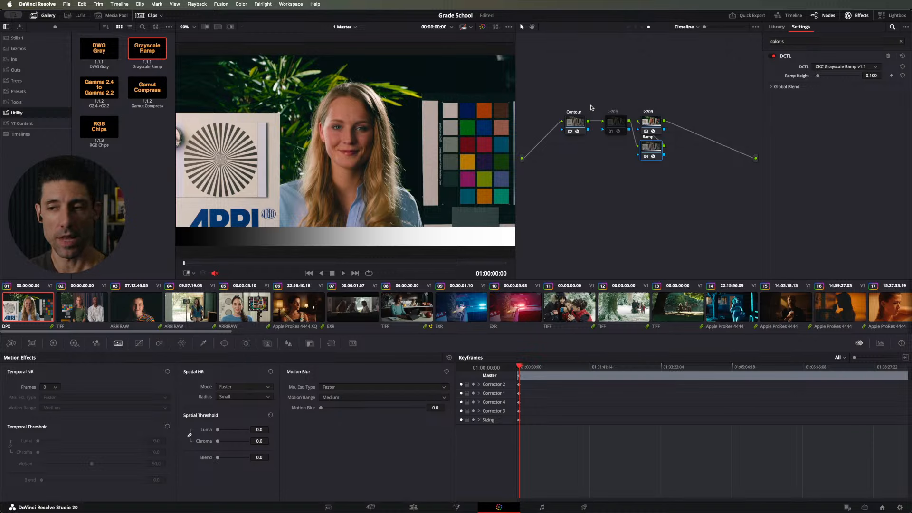
{"action": "left_click_drag", "start_coordinate": [658, 130], "coordinate": [682, 125]}
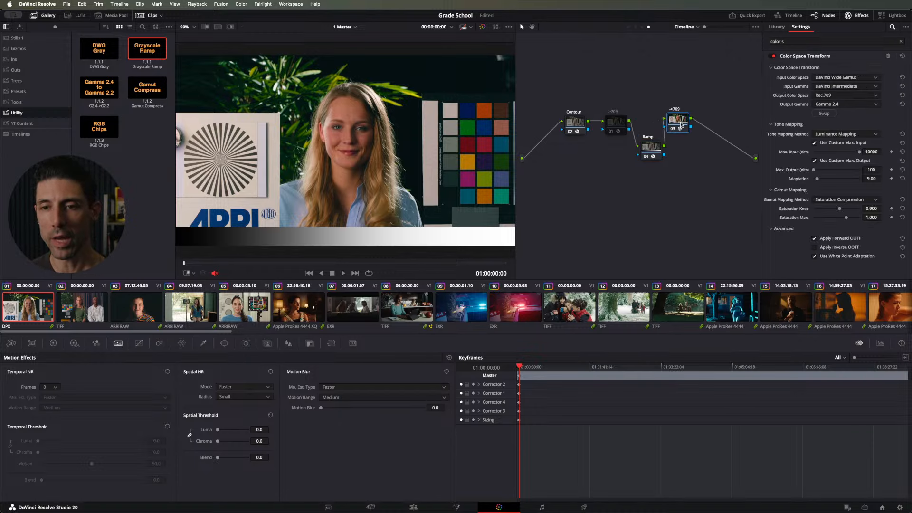
Step: Compare the image and grayscale ramp with and without the ->709 node 03, leave it enabled, and select the Ramp node
{"action": "left_click", "coordinate": [46, 38]}
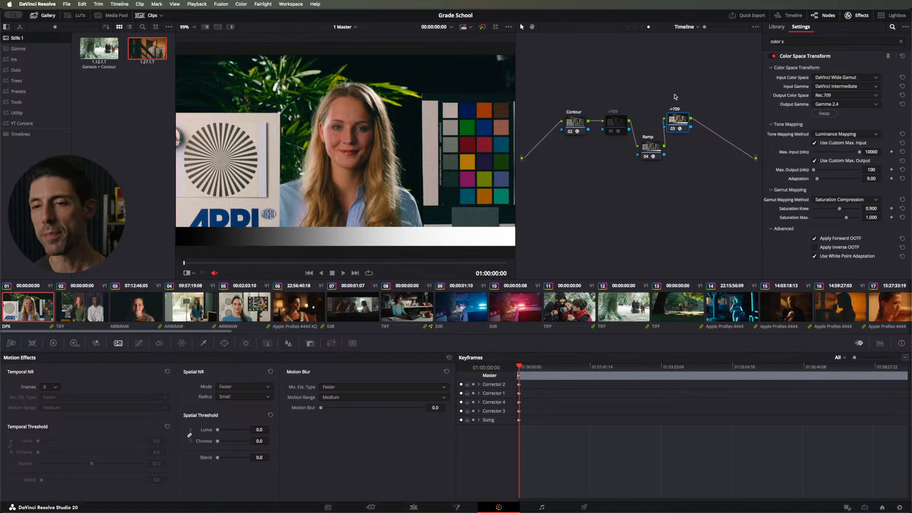
{"action": "key", "text": "ctrl+d"}
{"action": "key", "text": "ctrl+d"}
{"action": "key", "text": "ctrl+d"}
{"action": "key", "text": "ctrl+d"}
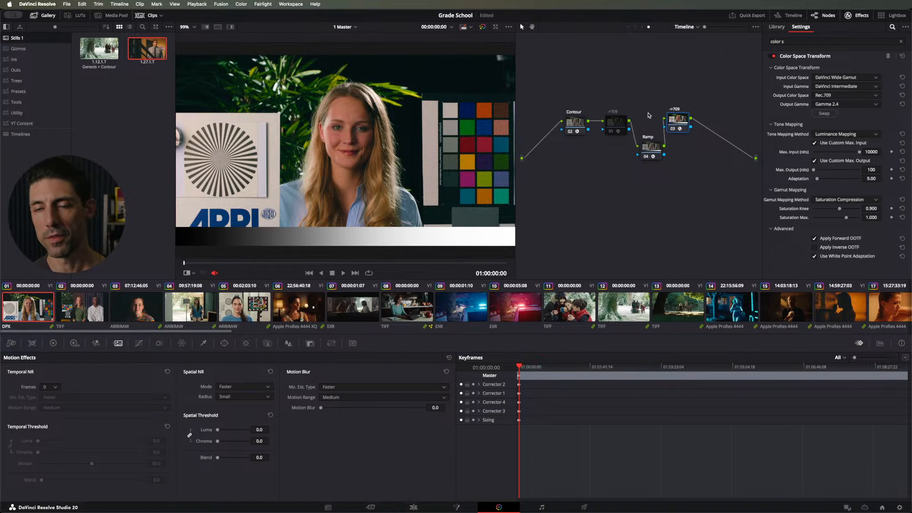
{"action": "left_click", "coordinate": [651, 151]}
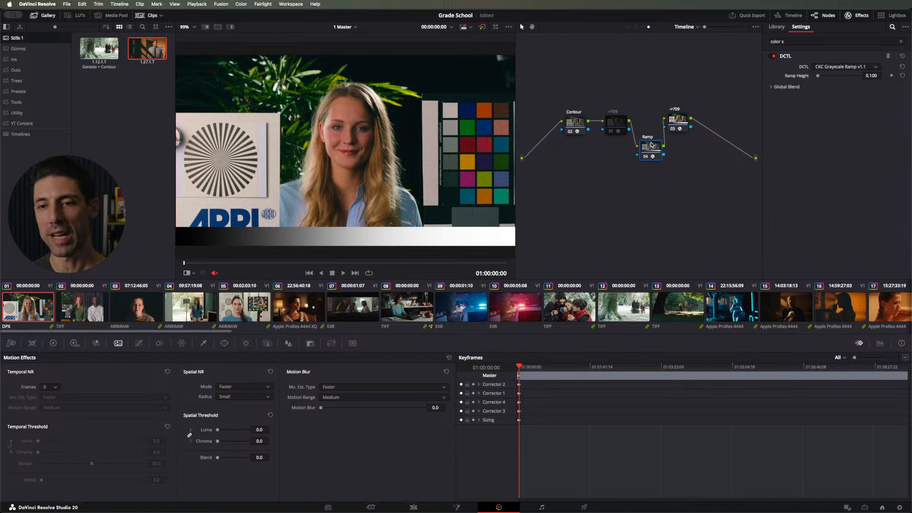
Step: Check the Ramp and ->709 nodes, and show the scopes to examine the grayscale ramp's curve on the waveform
{"action": "left_click", "coordinate": [679, 121]}
{"action": "left_click", "coordinate": [660, 145]}
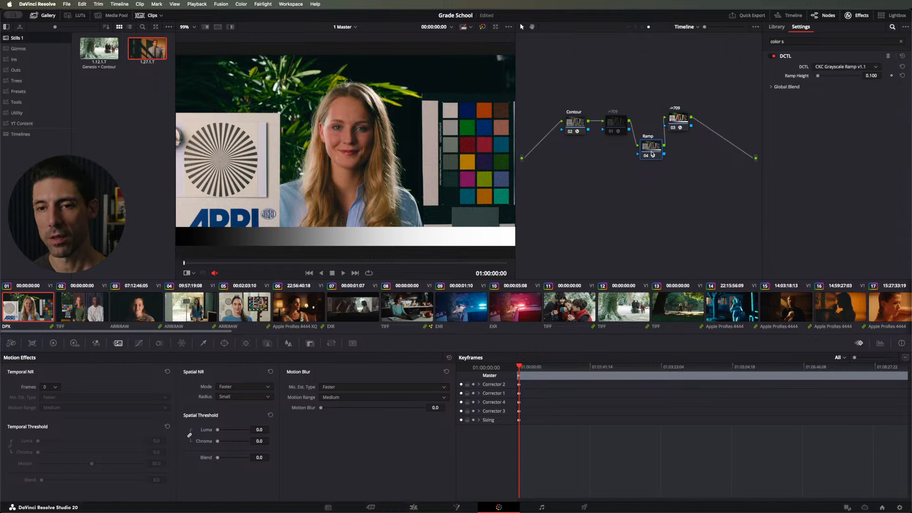
{"action": "left_click", "coordinate": [673, 123]}
{"action": "left_click", "coordinate": [651, 152]}
{"action": "left_click", "coordinate": [674, 123]}
{"action": "left_click", "coordinate": [656, 150]}
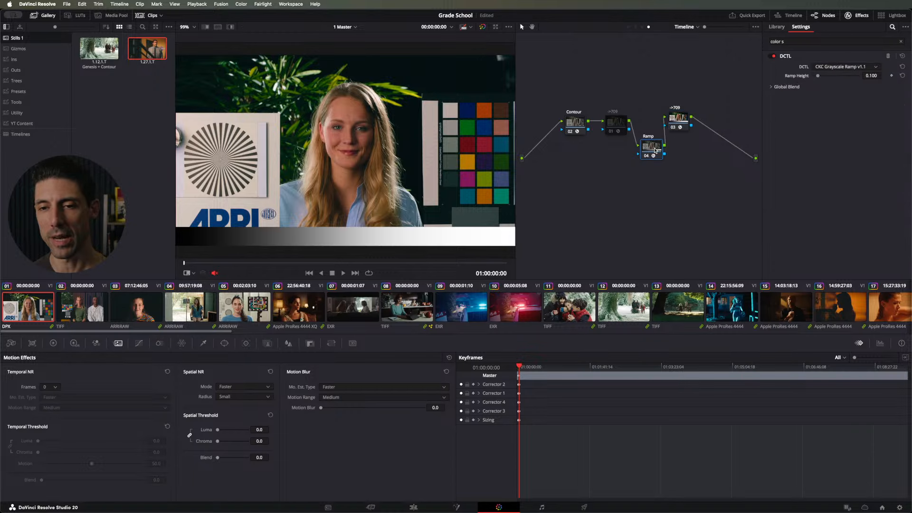
{"action": "key", "text": "super+shift+w"}
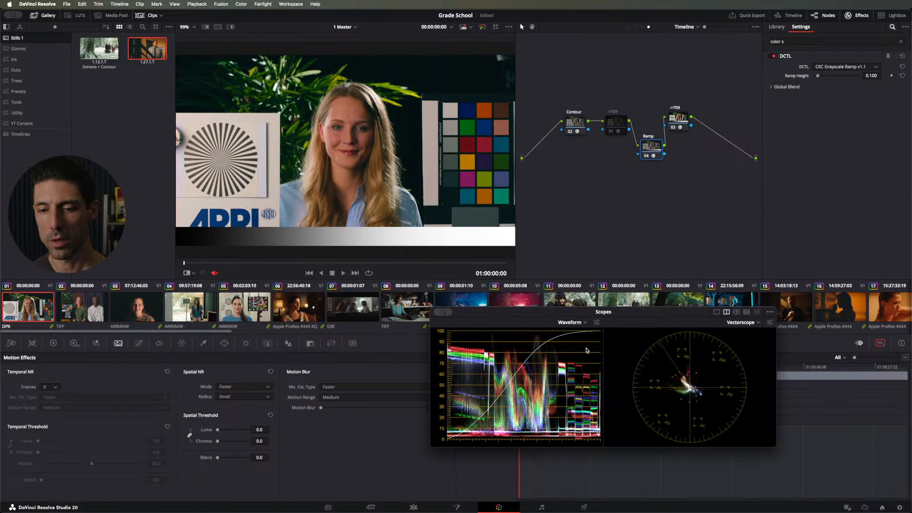
Step: Select the ->709 node 03 and grab a still of the current picture as a reference
{"action": "left_click", "coordinate": [673, 117]}
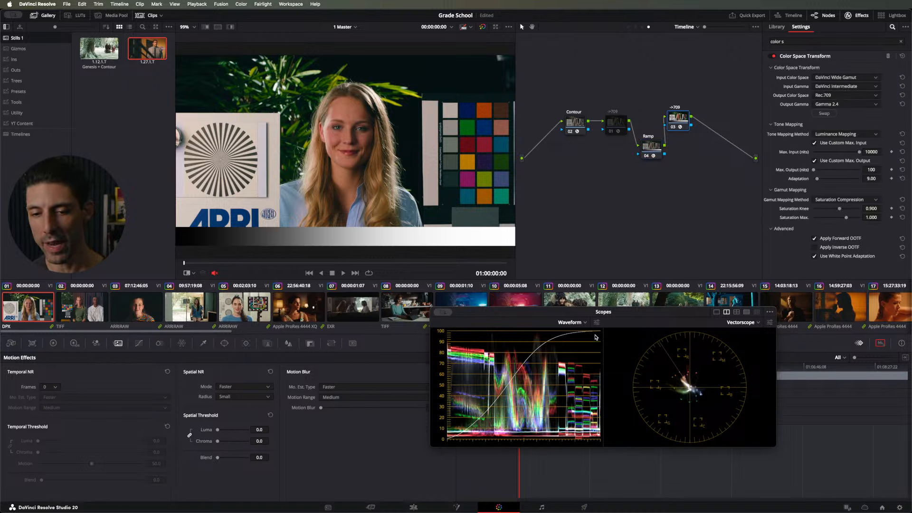
{"action": "right_click", "coordinate": [241, 52]}
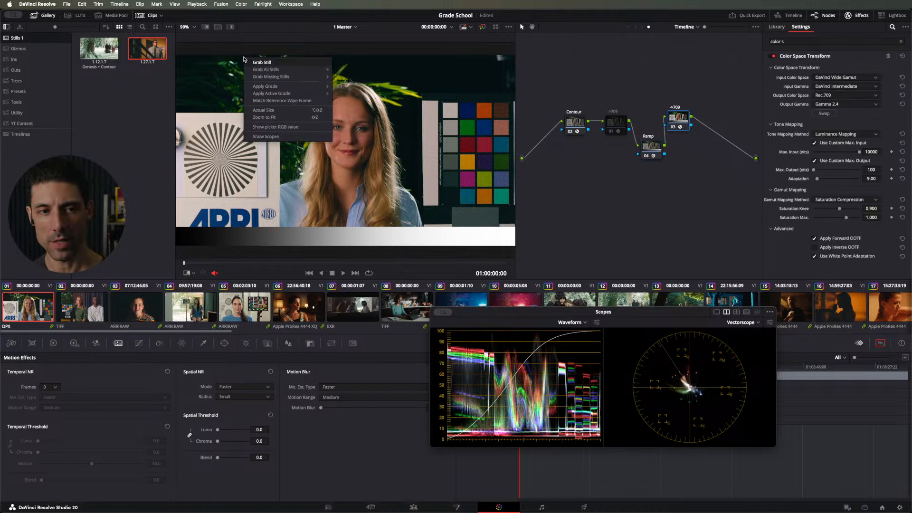
{"action": "left_click", "coordinate": [251, 58]}
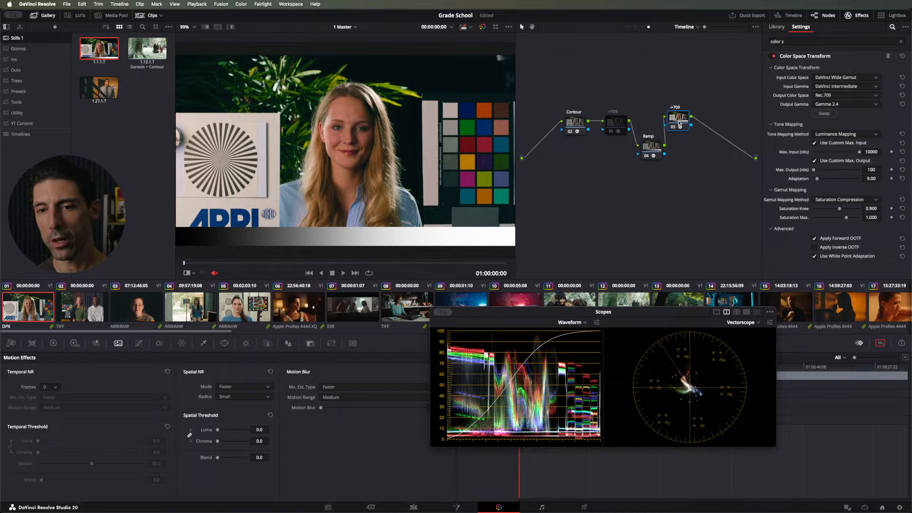
Step: Delete the ->709 node 03 and apply the DWG->709 OpenDRT still from the Outs album to a new serial node after Ramp
{"action": "key", "text": "Delete"}
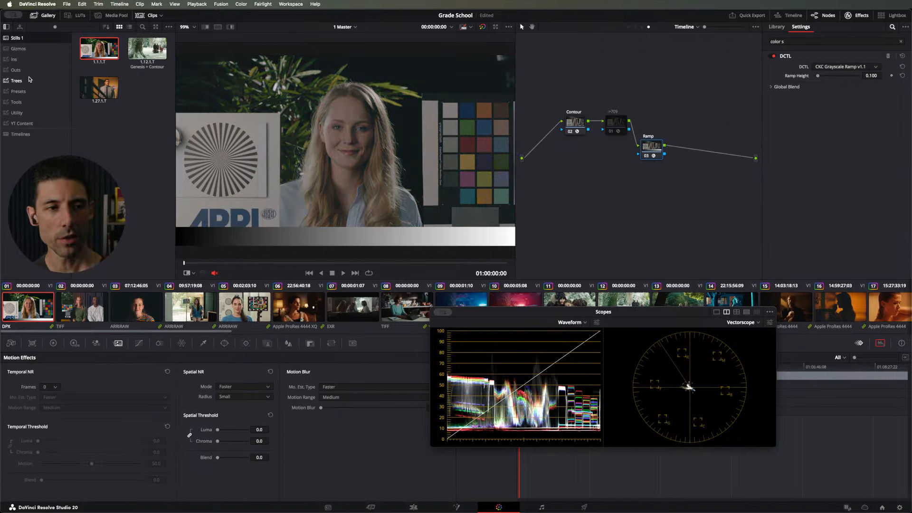
{"action": "left_click", "coordinate": [15, 69]}
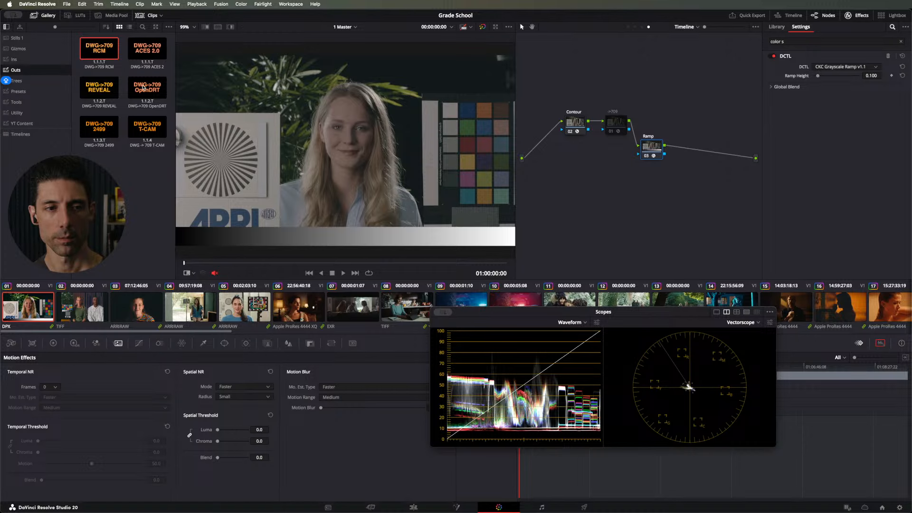
{"action": "left_click_drag", "start_coordinate": [144, 88], "coordinate": [28, 60]}
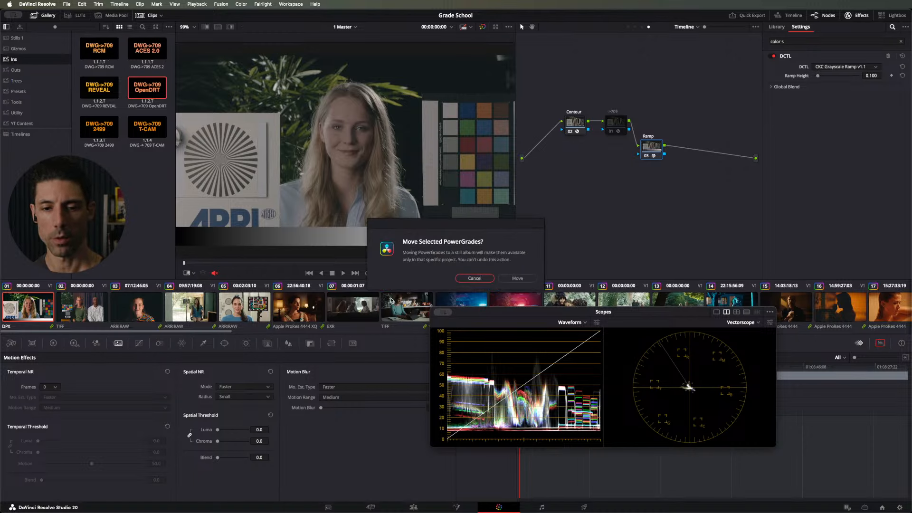
{"action": "key", "text": "Escape"}
{"action": "key", "text": "alt+s"}
{"action": "left_click_drag", "start_coordinate": [140, 87], "coordinate": [681, 155]}
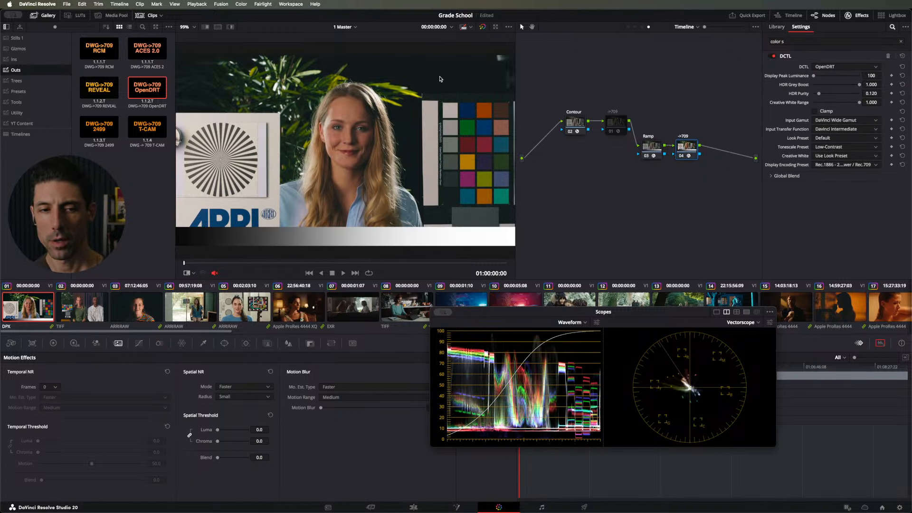
Step: Compare the OpenDRT picture and waveform with the 1.1.1.T still using a full-frame reference wipe, switching it on and off
{"action": "left_click", "coordinate": [31, 39]}
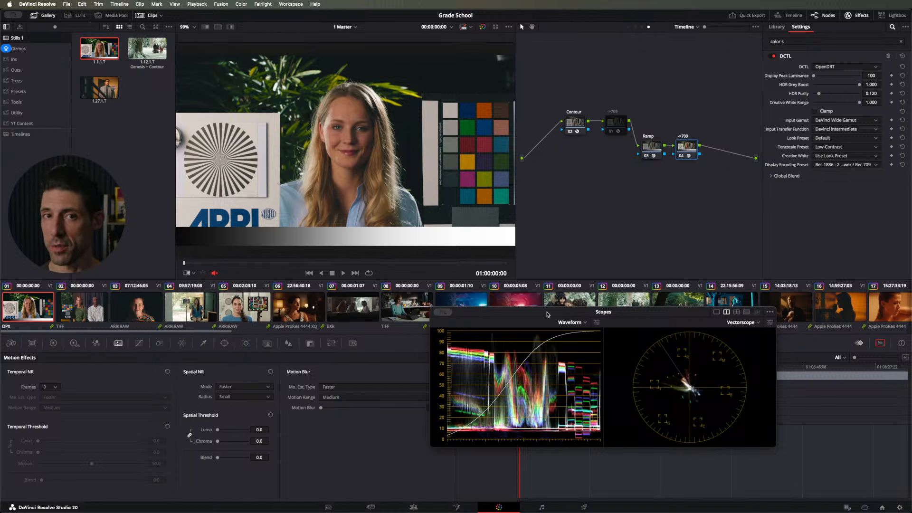
{"action": "key", "text": "super+w"}
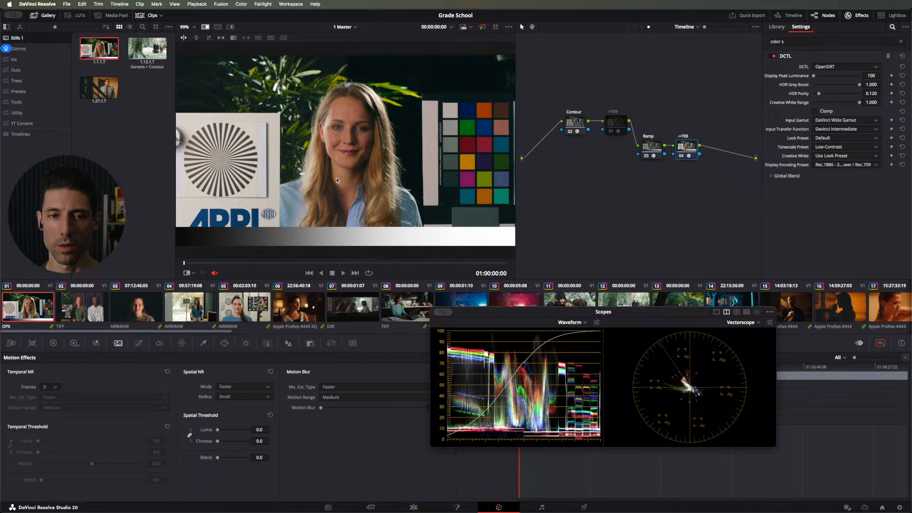
{"action": "left_click_drag", "start_coordinate": [338, 180], "coordinate": [145, 172]}
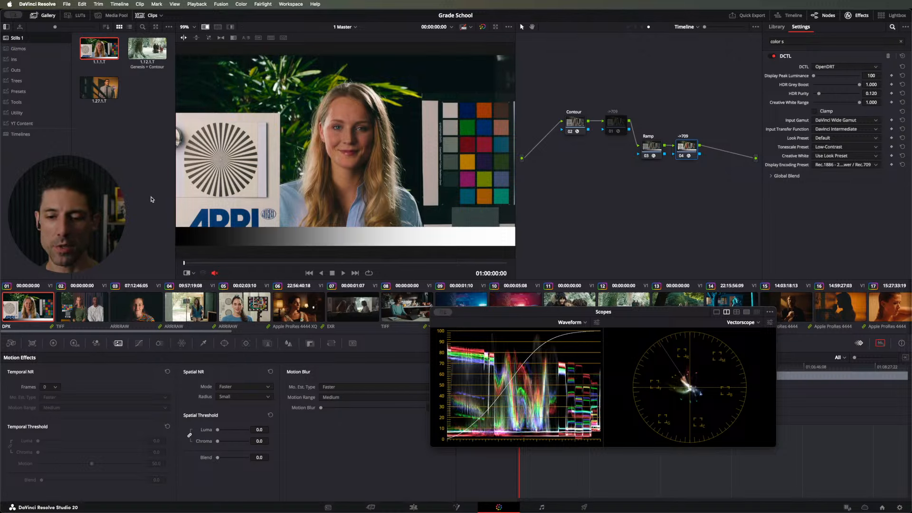
{"action": "key", "text": "super+w"}
{"action": "key", "text": "super+w"}
{"action": "key", "text": "super+w"}
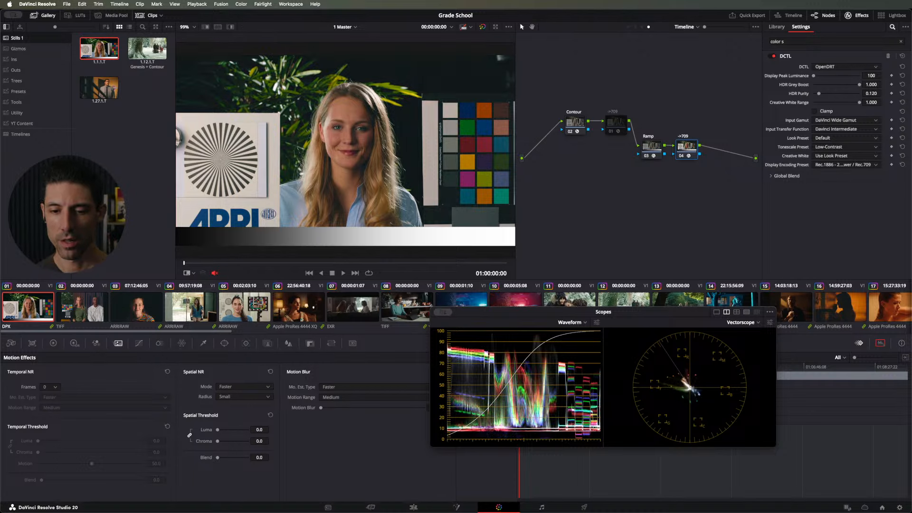
{"action": "key", "text": "super+w"}
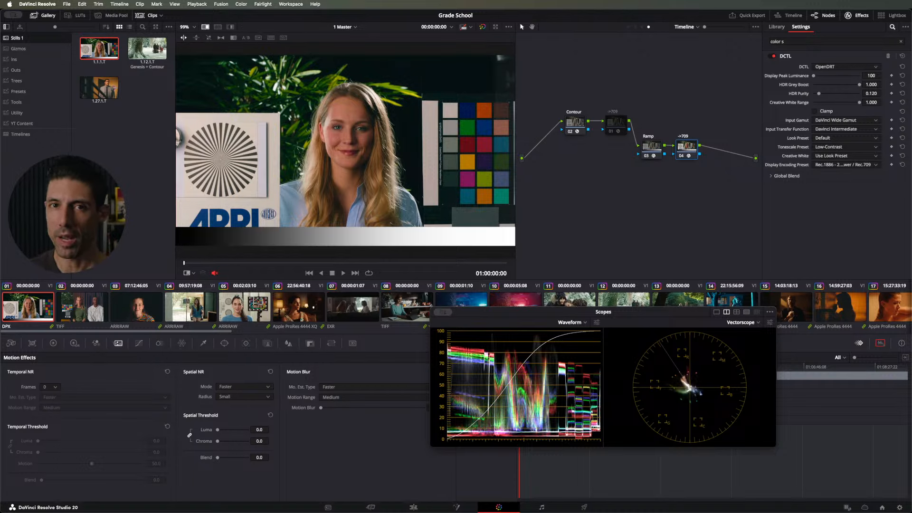
{"action": "key", "text": "super+w"}
{"action": "key", "text": "super+w"}
{"action": "key", "text": "super+w"}
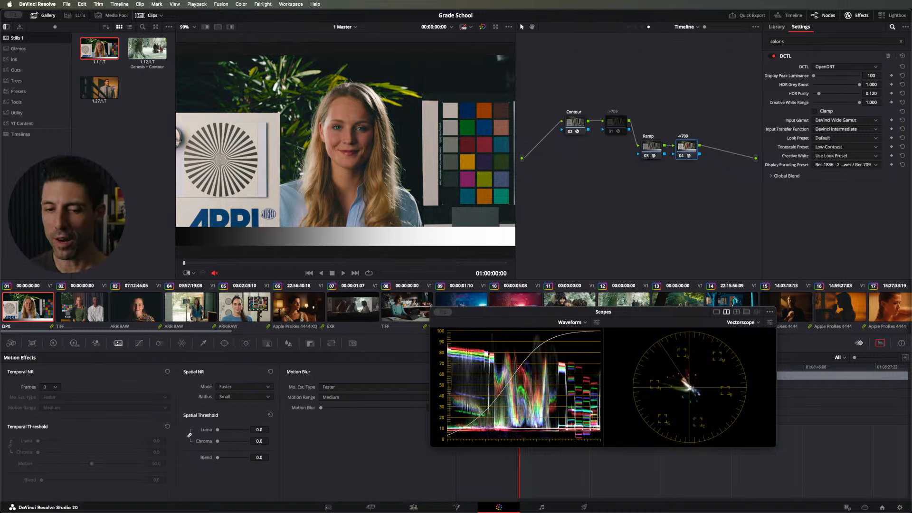
{"action": "key", "text": "super+w"}
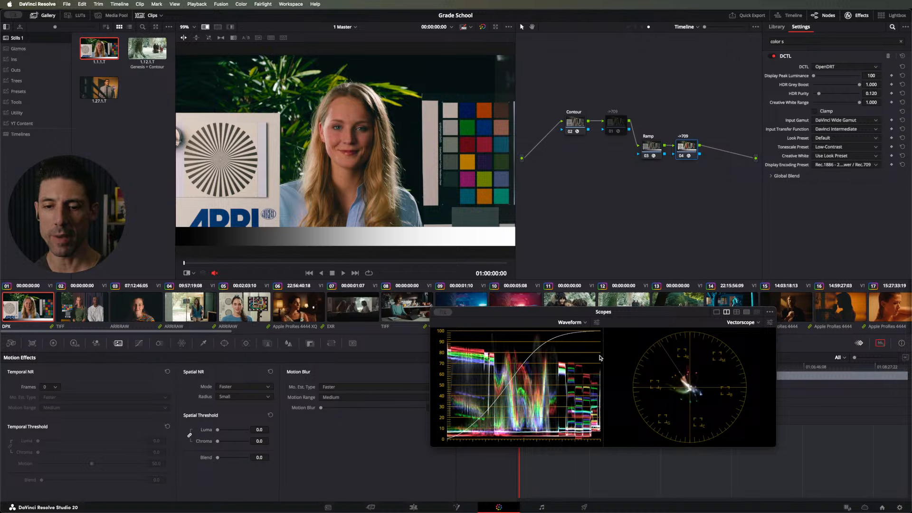
{"action": "key", "text": "super+w"}
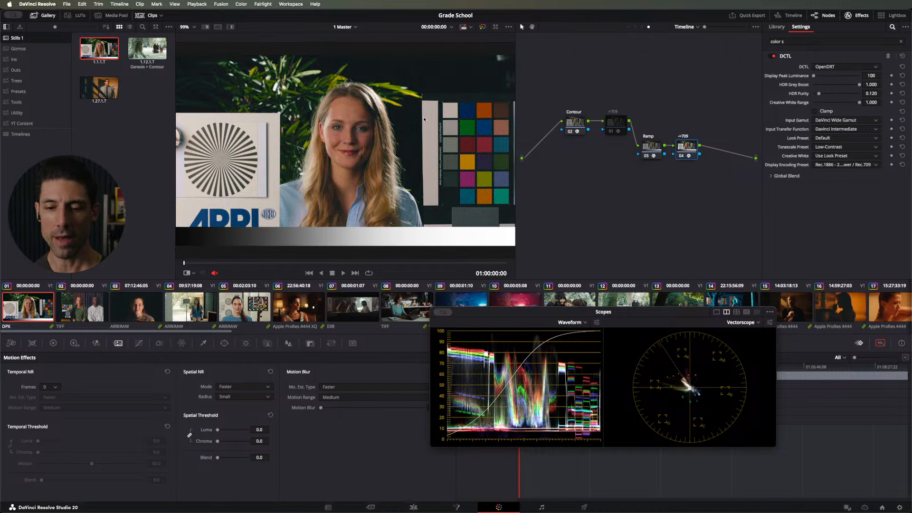
{"action": "key", "text": "super+w"}
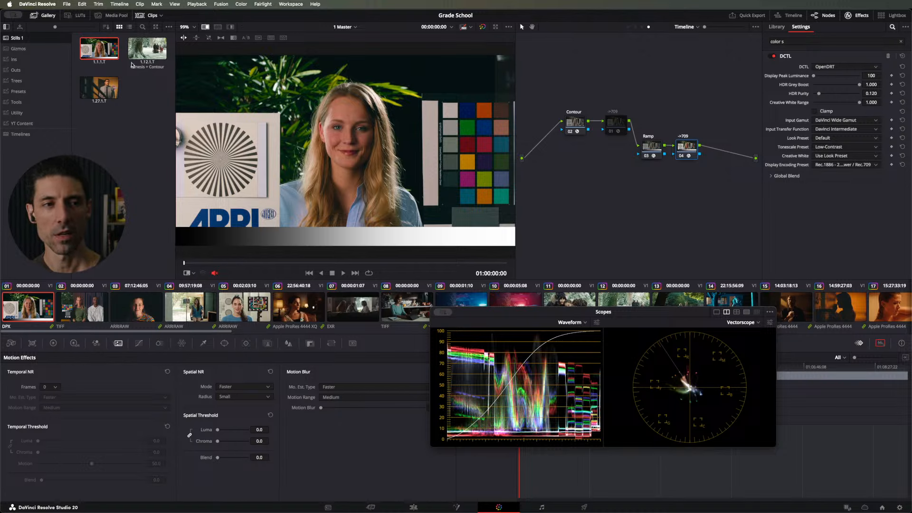
Step: Apply the 1.1.1.T still's grade and compare the picture with Apply Forward OOTF on and off, leaving it enabled
{"action": "middle_click", "coordinate": [101, 50]}
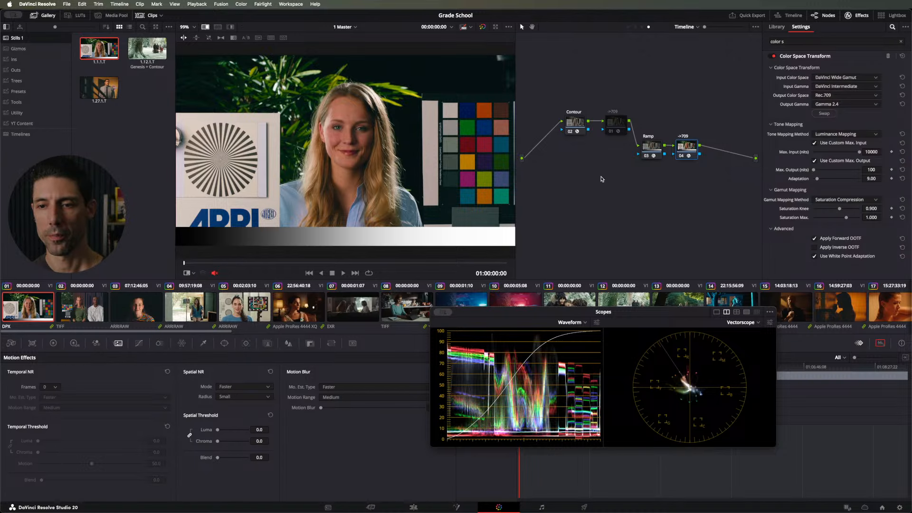
{"action": "left_click", "coordinate": [841, 239]}
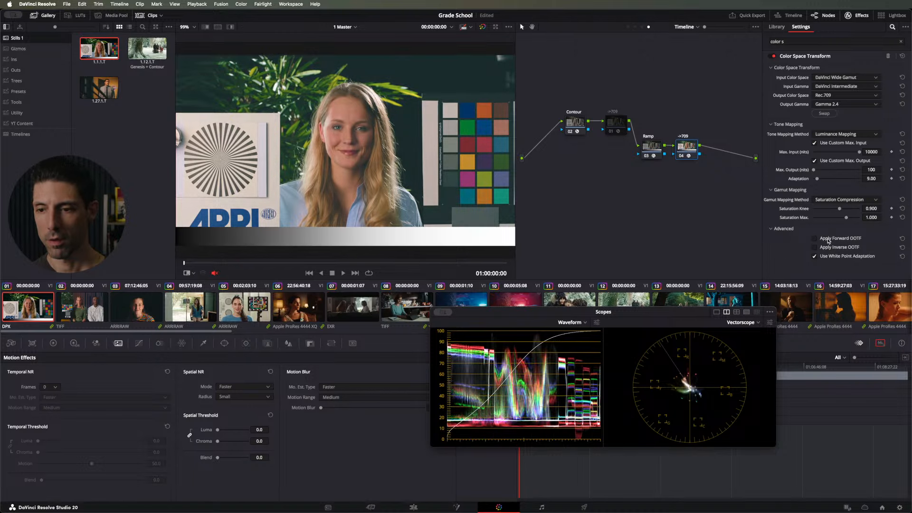
{"action": "left_click", "coordinate": [829, 240]}
{"action": "left_click", "coordinate": [828, 240]}
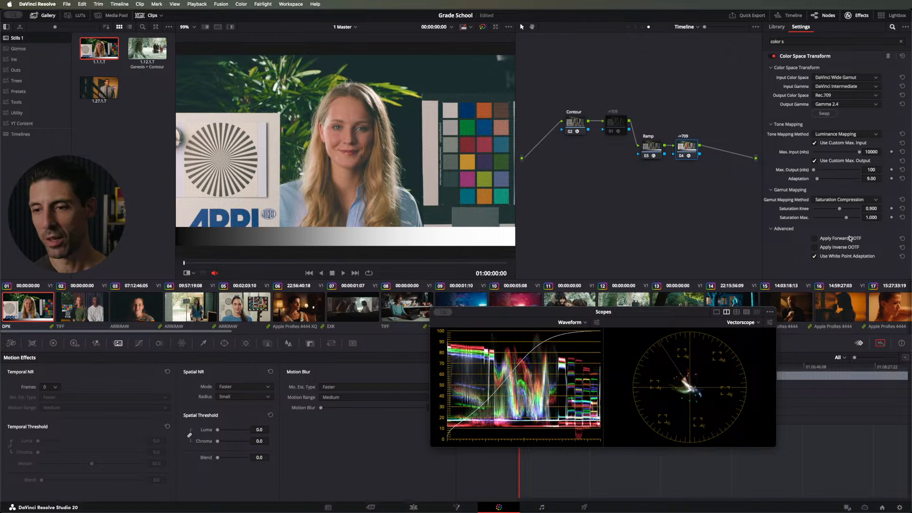
{"action": "left_click", "coordinate": [845, 241]}
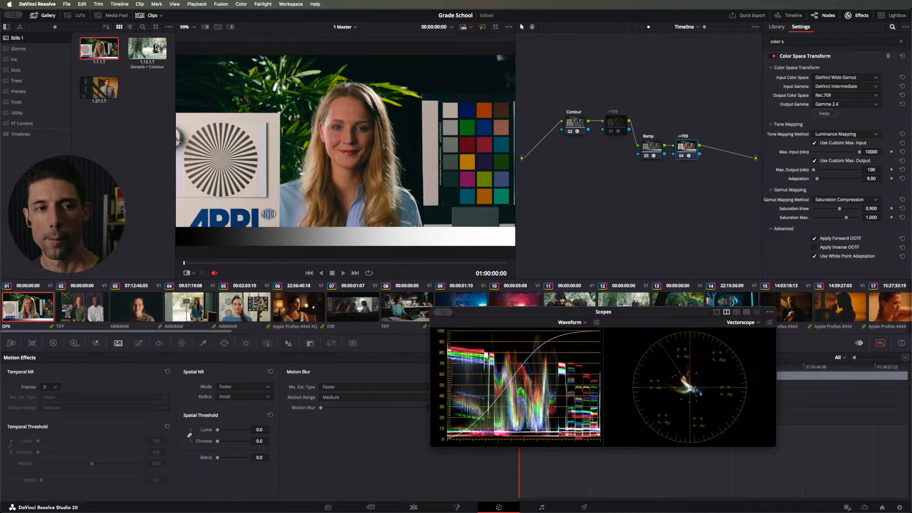
Step: Apply the Genesis + Contour still to the timeline node graph and move the Genesis and Contour nodes closer to the output
{"action": "double_click", "coordinate": [150, 47]}
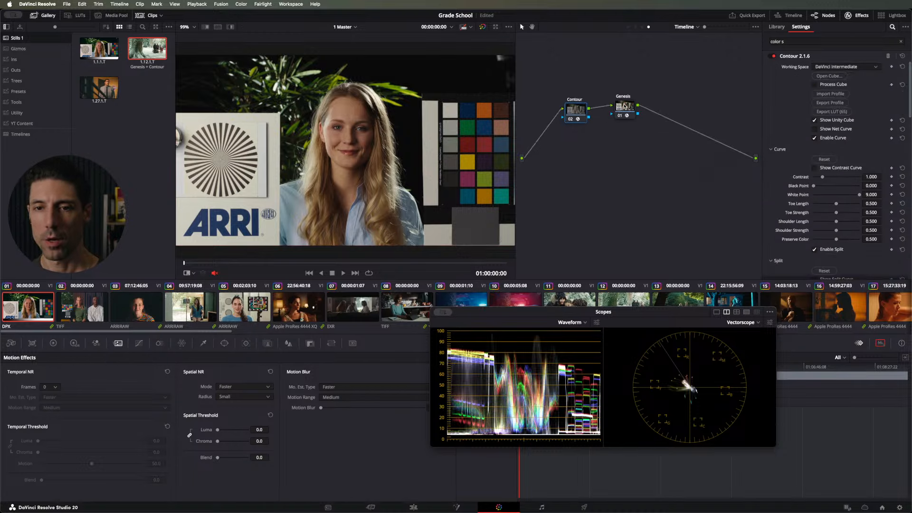
{"action": "left_click_drag", "start_coordinate": [626, 106], "coordinate": [683, 111]}
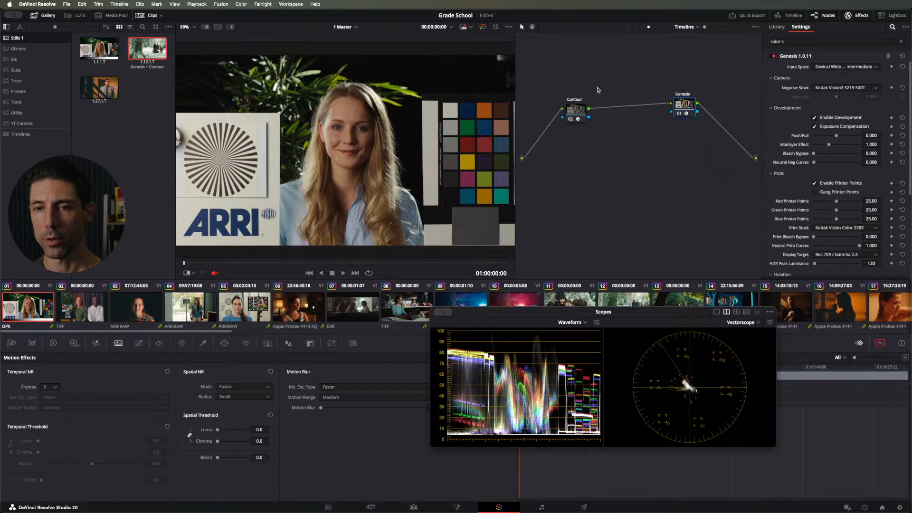
{"action": "left_click_drag", "start_coordinate": [575, 116], "coordinate": [638, 113]}
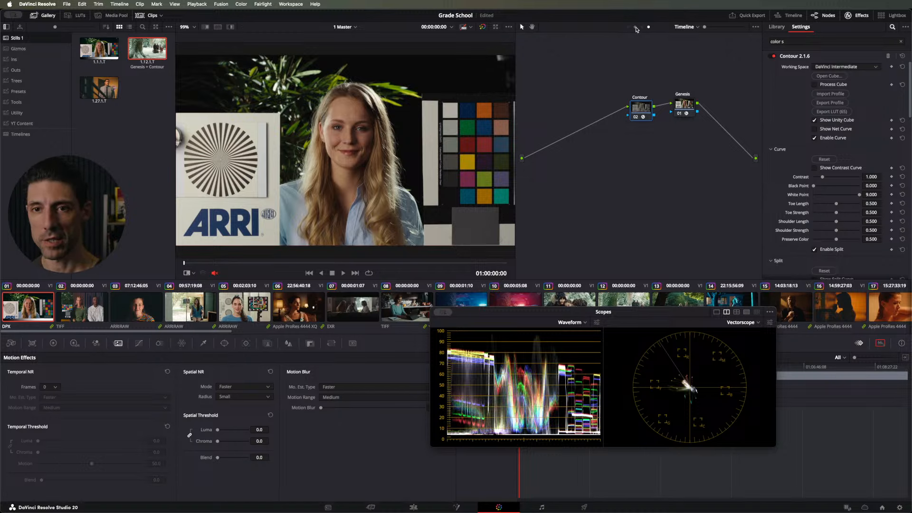
Step: Show the clip-level node graph, hide the effects library, and widen the graph until the whole node tree fits
{"action": "left_click", "coordinate": [636, 27]}
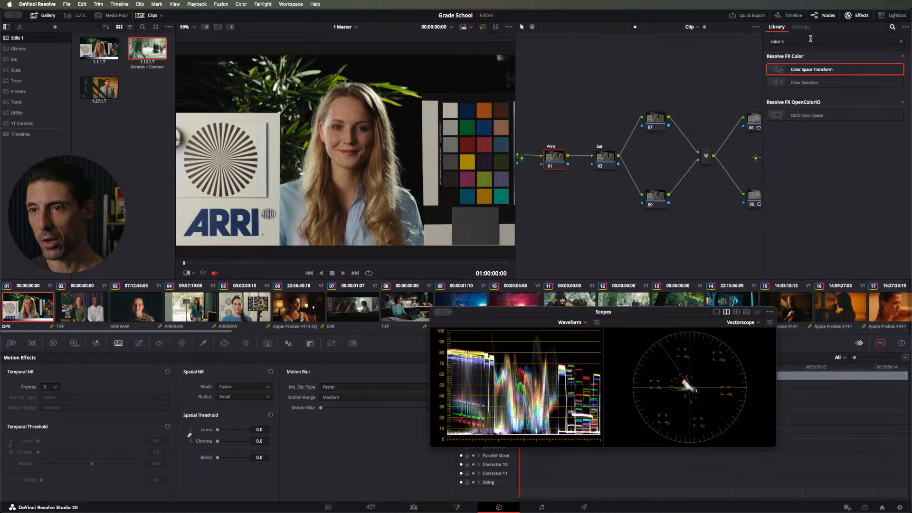
{"action": "left_click", "coordinate": [858, 15]}
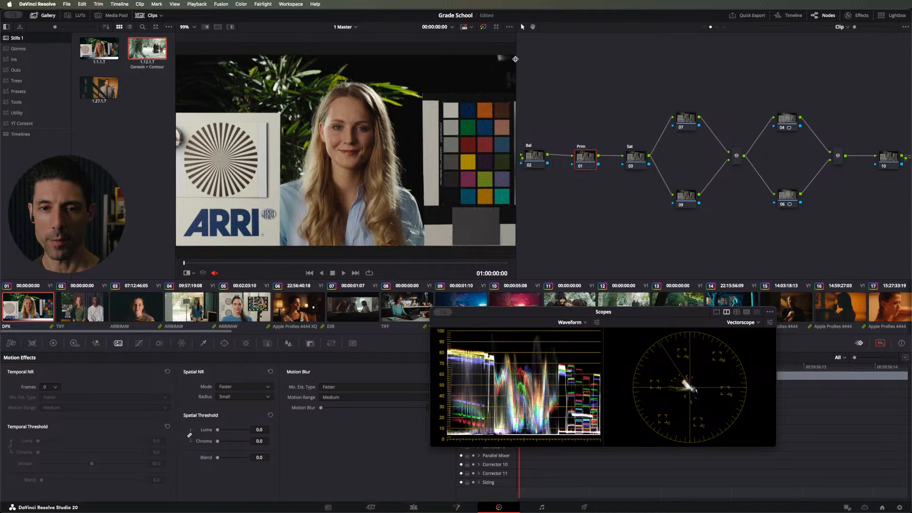
{"action": "left_click_drag", "start_coordinate": [515, 60], "coordinate": [403, 56]}
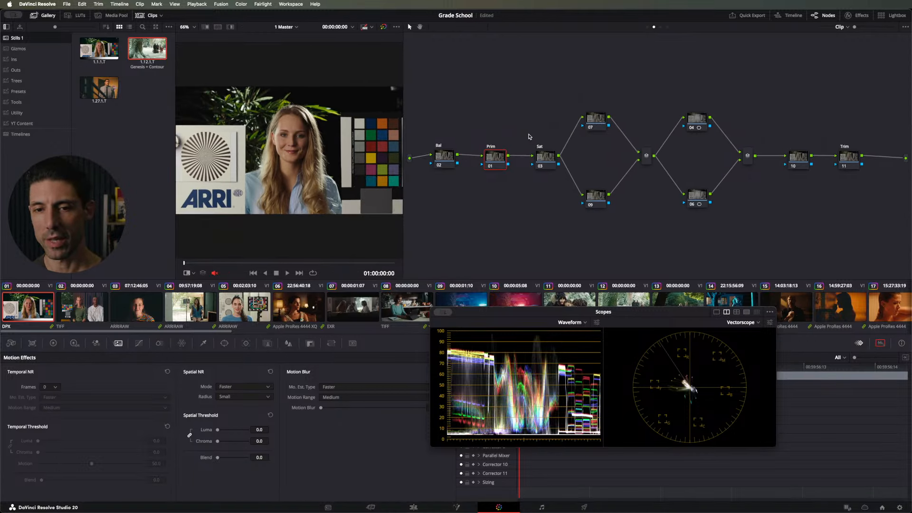
Step: Review the parallel nodes 07, 09, 06 and 04 in the clip's node tree
{"action": "left_click", "coordinate": [589, 118]}
{"action": "left_click", "coordinate": [591, 195]}
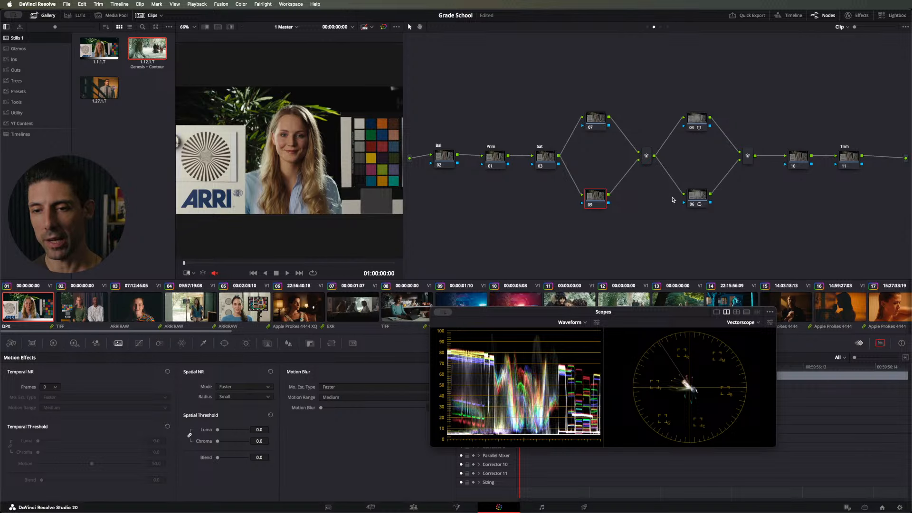
{"action": "left_click", "coordinate": [692, 196]}
{"action": "left_click", "coordinate": [695, 118]}
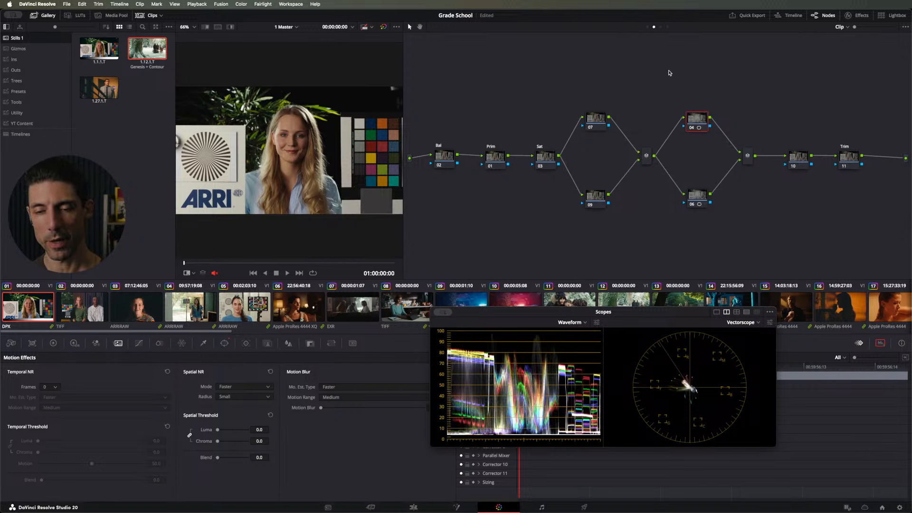
Step: Set the gamma of node 10, just before the Trim node, to Linear
{"action": "left_click", "coordinate": [795, 159]}
{"action": "right_click", "coordinate": [796, 152]}
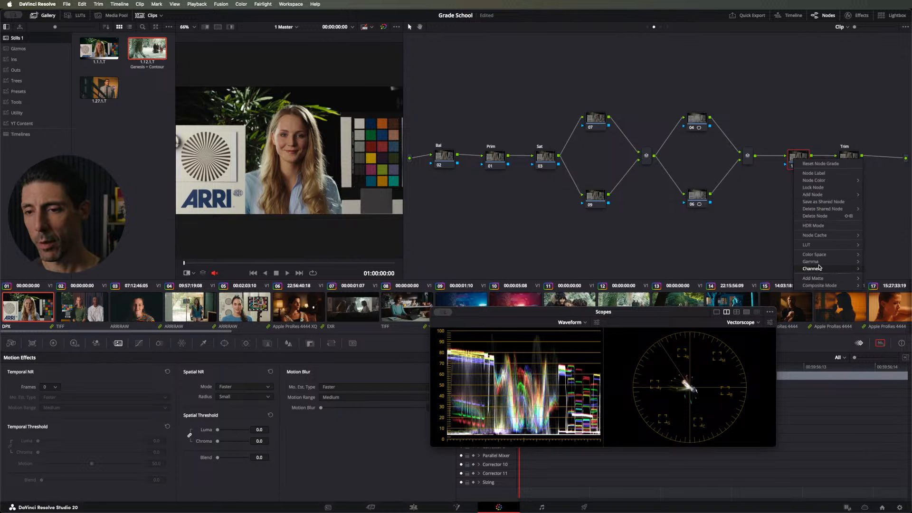
{"action": "mouse_move", "coordinate": [811, 261]}
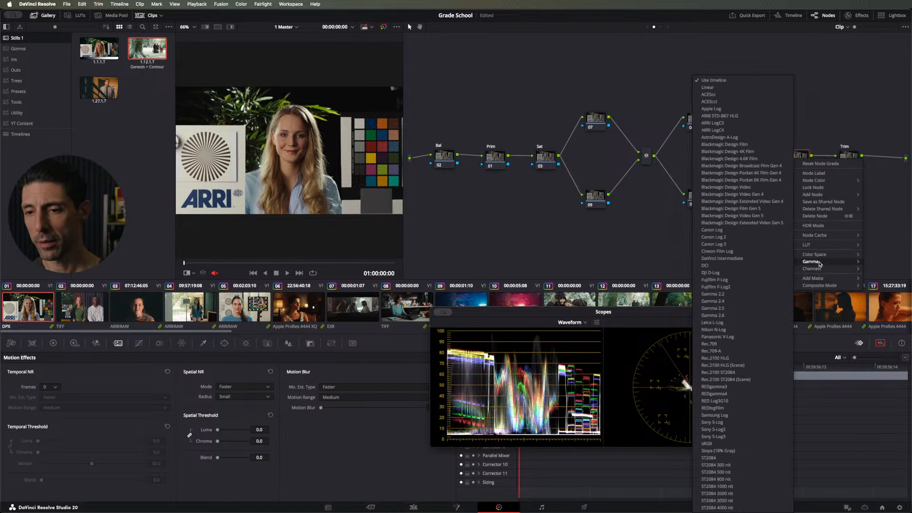
{"action": "left_click", "coordinate": [730, 88]}
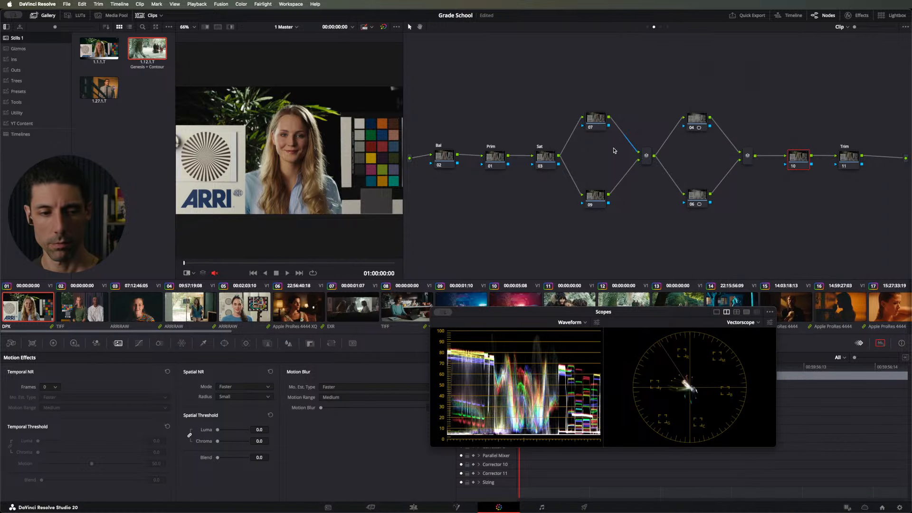
Step: Raise the Blur radius on node 10 to 0.58 in all three channels and inspect the face up close
{"action": "left_click", "coordinate": [288, 343]}
{"action": "left_click_drag", "start_coordinate": [76, 414], "coordinate": [75, 407]}
{"action": "scroll", "coordinate": [234, 206], "scroll_direction": "up", "scroll_amount": 5}
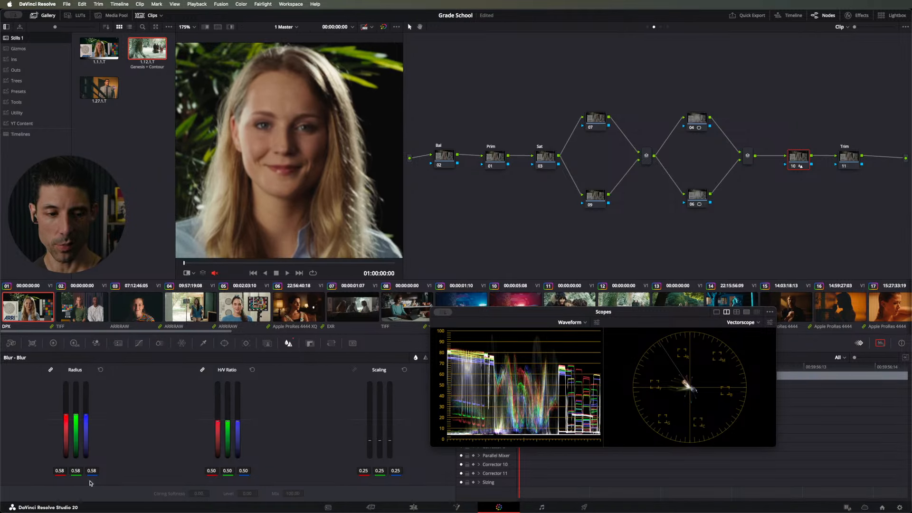
Step: Lower the Blur radius on node 10 to 0.51 in all three channels and inspect the hair highlights up close
{"action": "left_click_drag", "start_coordinate": [77, 428], "coordinate": [78, 435]}
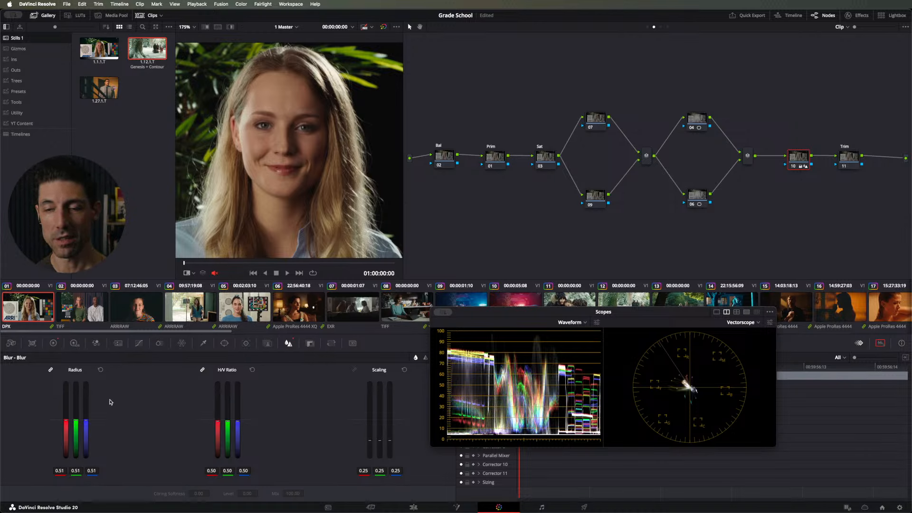
{"action": "scroll", "coordinate": [279, 160], "scroll_direction": "up", "scroll_amount": 4}
{"action": "left_click_drag", "start_coordinate": [280, 160], "coordinate": [198, 247]}
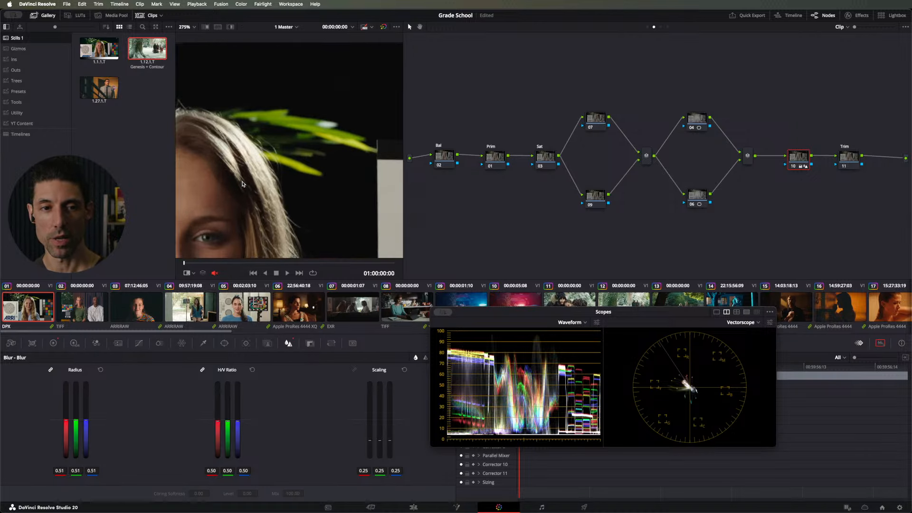
{"action": "scroll", "coordinate": [266, 181], "scroll_direction": "up", "scroll_amount": 5}
{"action": "left_click_drag", "start_coordinate": [281, 176], "coordinate": [333, 82]}
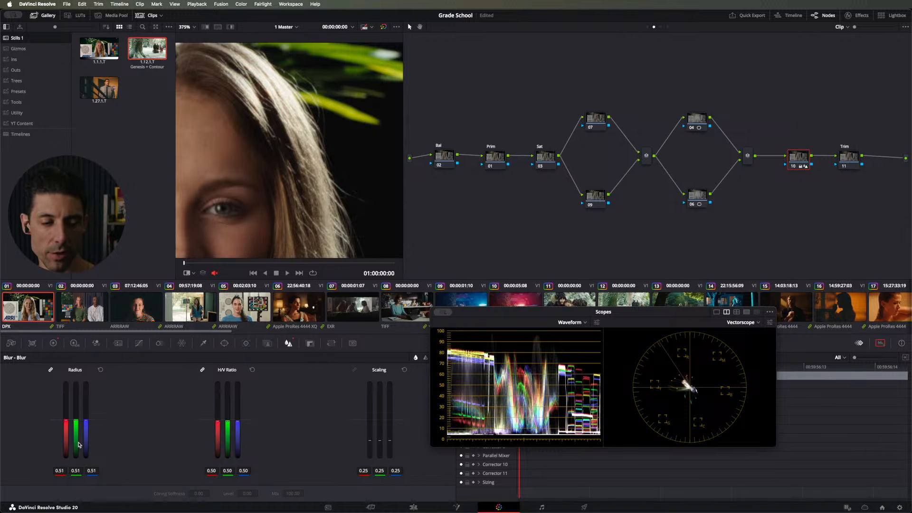
Step: Set node 10's Blur radius to 0.53 and compare the hair detail with the node off and on
{"action": "left_click_drag", "start_coordinate": [76, 438], "coordinate": [75, 436]}
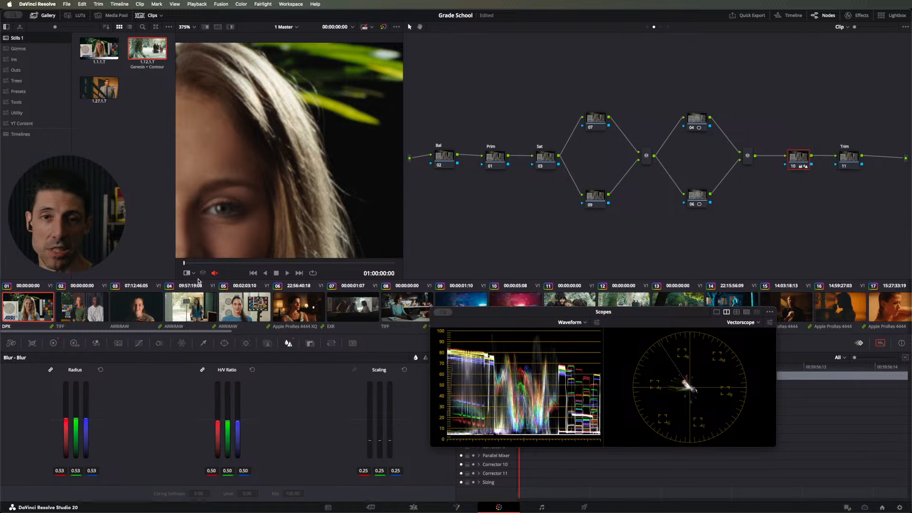
{"action": "key", "text": "ctrl+d"}
{"action": "key", "text": "ctrl+d"}
{"action": "key", "text": "ctrl+d"}
{"action": "key", "text": "ctrl+d"}
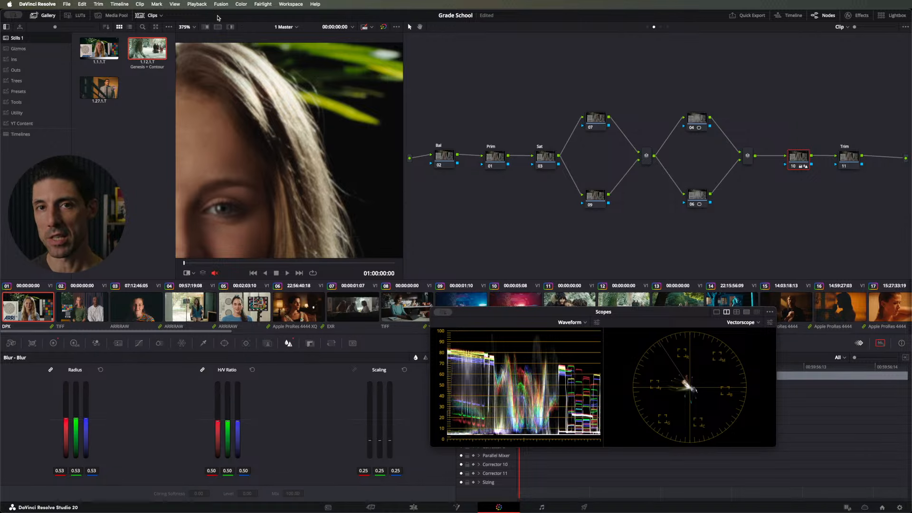
{"action": "key", "text": "ctrl+d"}
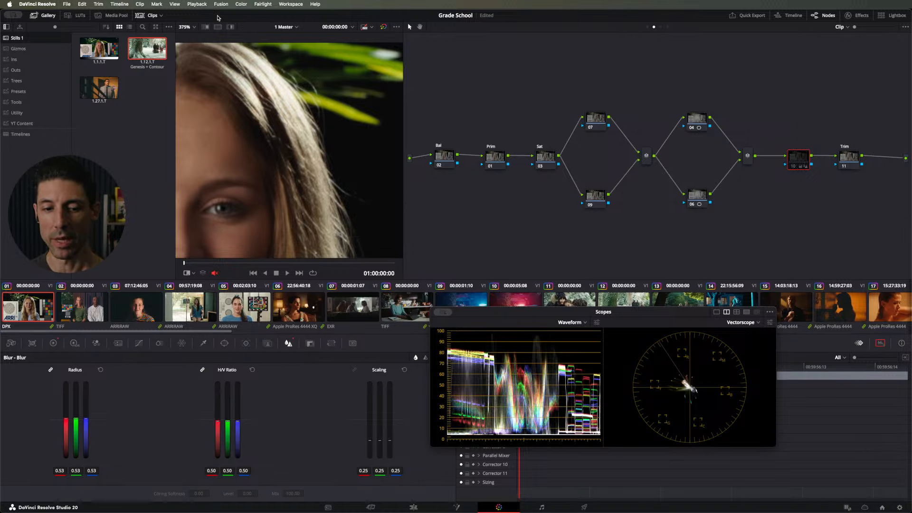
{"action": "key", "text": "ctrl+d"}
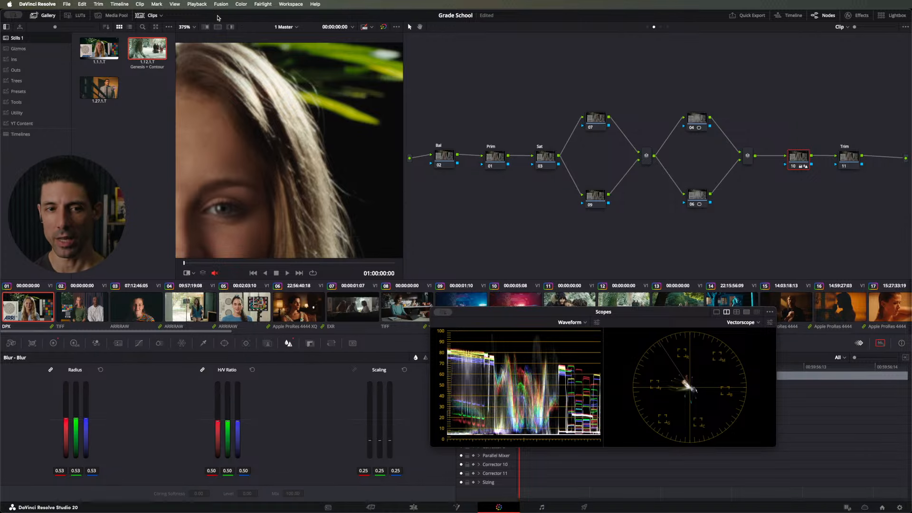
Step: Bring node 10's Blur radius back to 0.51 and compare the image with the node off and on
{"action": "key", "text": "super+d"}
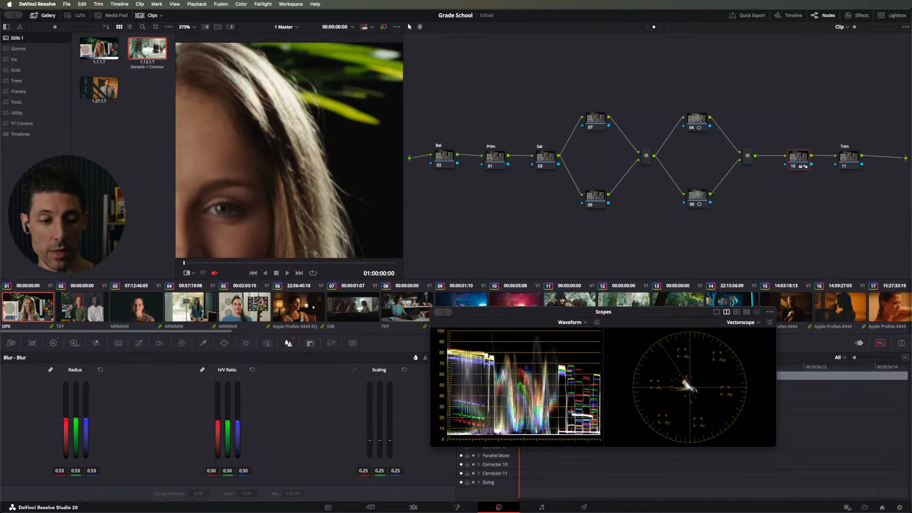
{"action": "left_click_drag", "start_coordinate": [76, 418], "coordinate": [76, 421]}
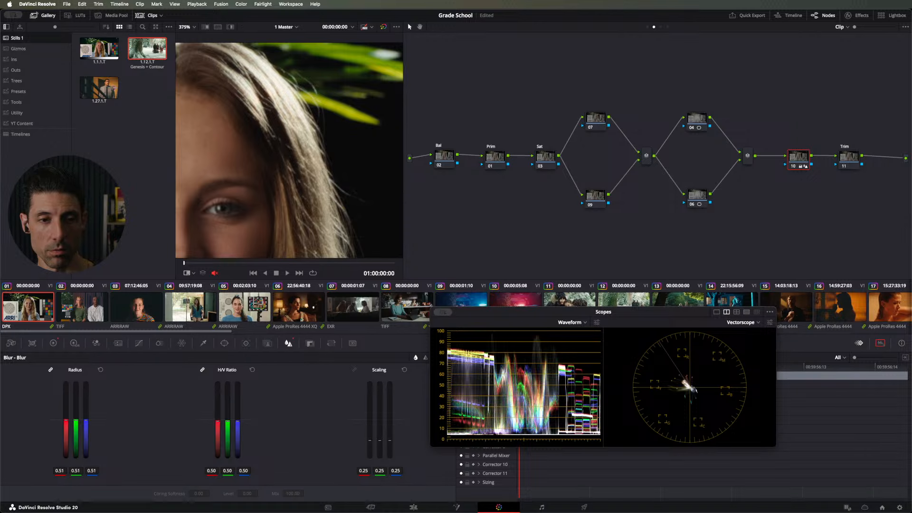
{"action": "key", "text": "super+d"}
{"action": "key", "text": "super+d"}
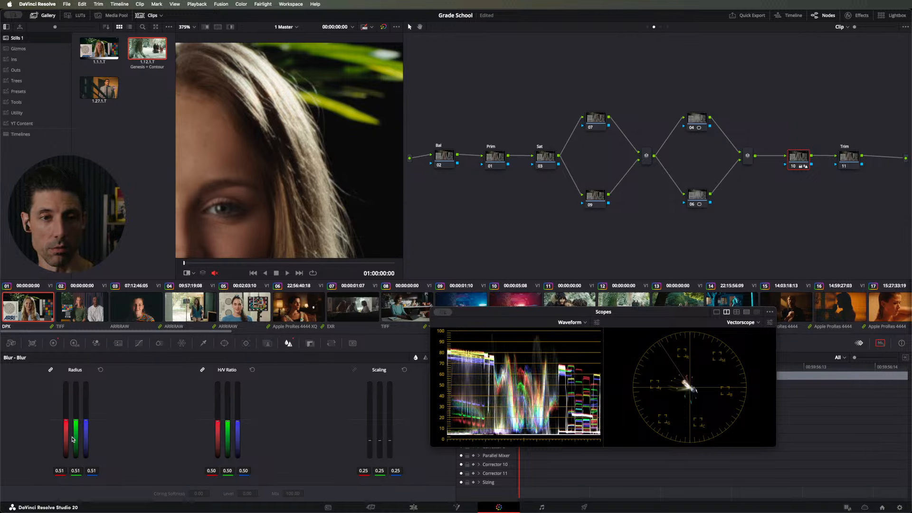
Step: Compare the sharpness of the woman's eyes up close with node 10 off and on
{"action": "left_click_drag", "start_coordinate": [252, 138], "coordinate": [318, 36]}
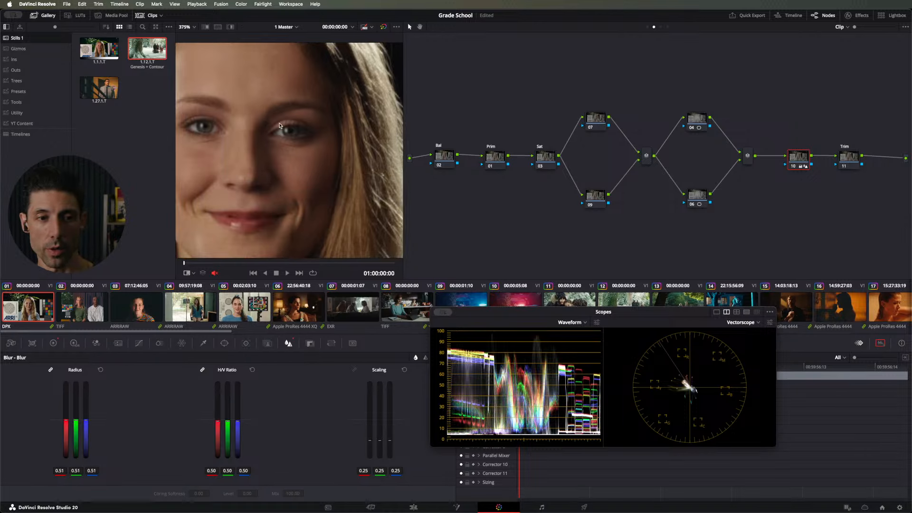
{"action": "scroll", "coordinate": [274, 136], "scroll_direction": "up", "scroll_amount": 1}
{"action": "scroll", "coordinate": [273, 136], "scroll_direction": "up", "scroll_amount": 5}
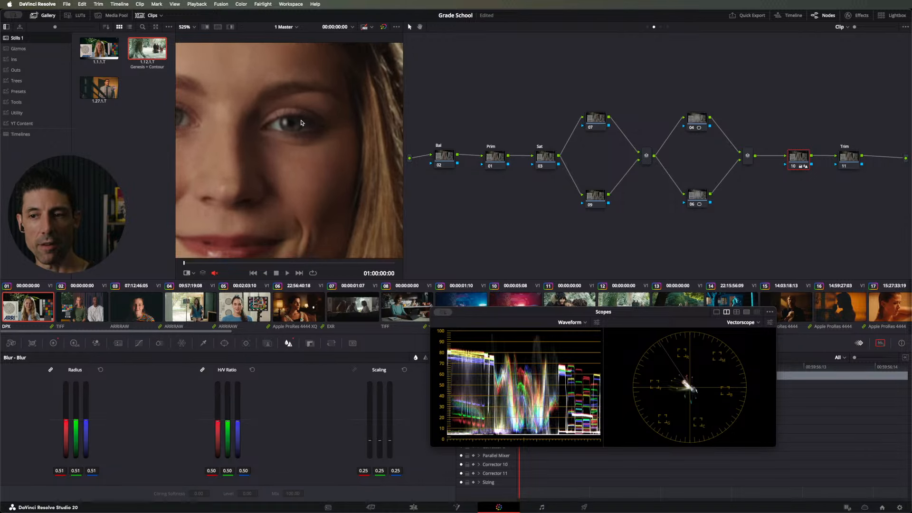
{"action": "key", "text": "super+d"}
{"action": "key", "text": "super+d"}
{"action": "key", "text": "super+d"}
{"action": "key", "text": "super+d"}
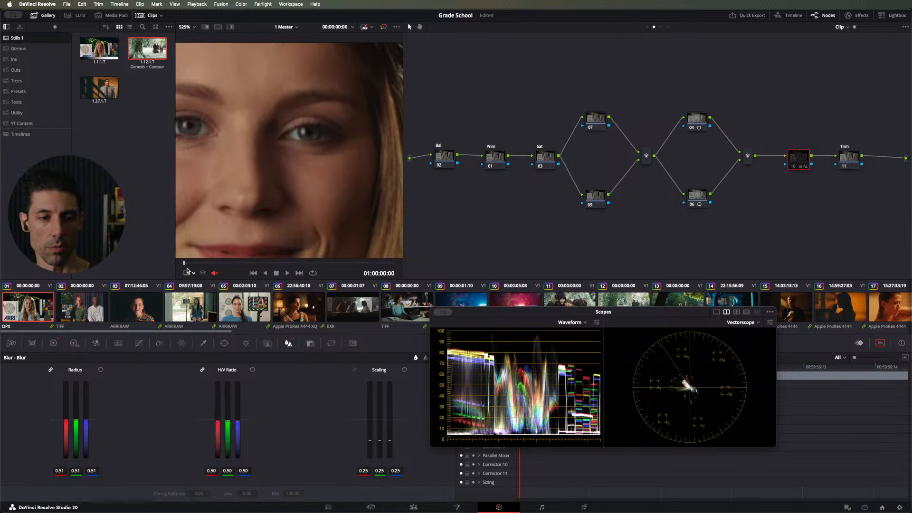
Step: Set node 10's Blur radius to 0.53 and compare the eyes with the node off and on
{"action": "left_click_drag", "start_coordinate": [81, 439], "coordinate": [82, 438]}
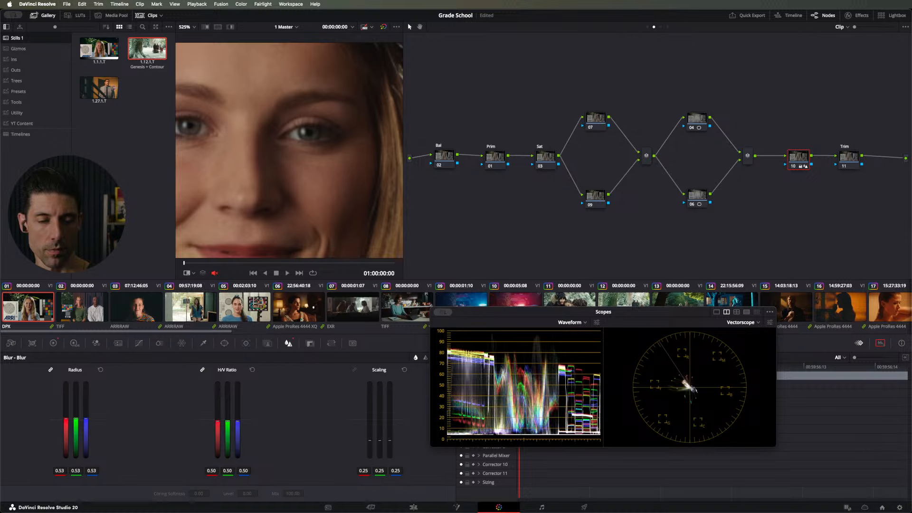
{"action": "key", "text": "super+d"}
{"action": "key", "text": "super+d"}
{"action": "key", "text": "super+d"}
{"action": "key", "text": "super+d"}
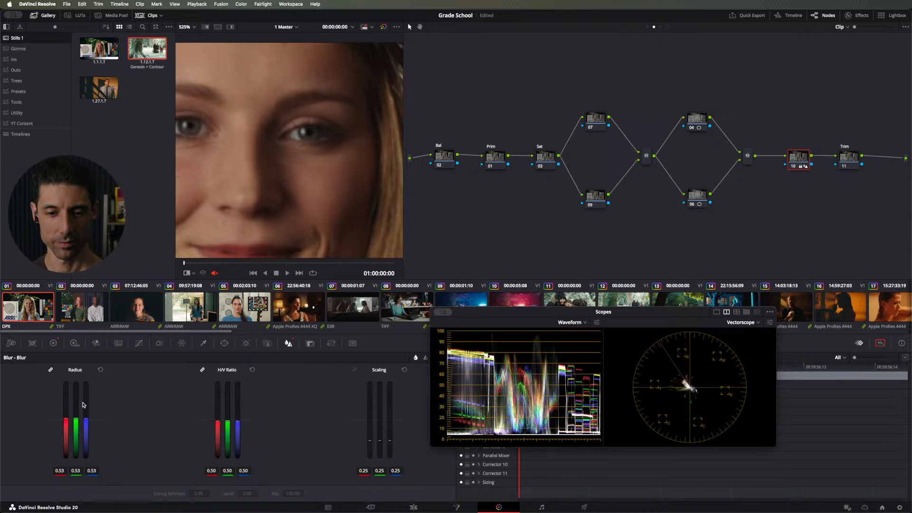
Step: Reset the blur on node 10 to its defaults with the whole frame in view, and save the project
{"action": "left_click_drag", "start_coordinate": [468, 313], "coordinate": [516, 323]}
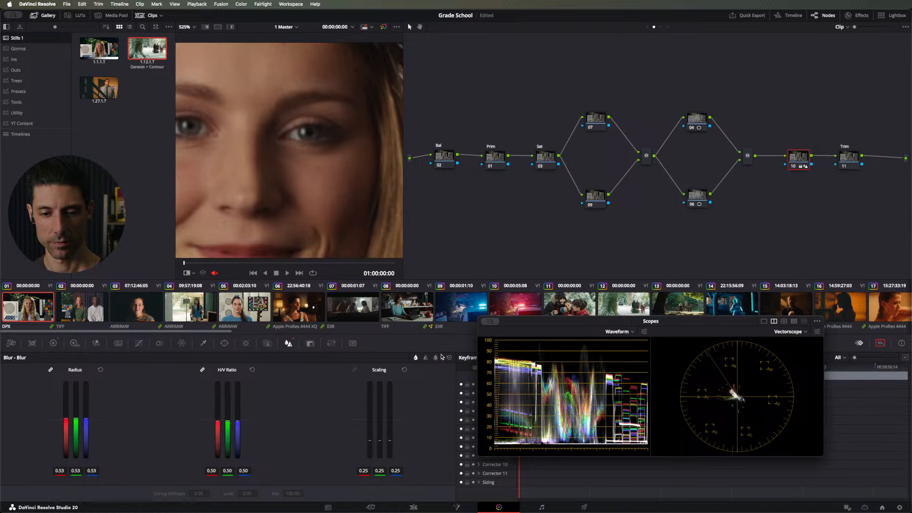
{"action": "left_click", "coordinate": [449, 357]}
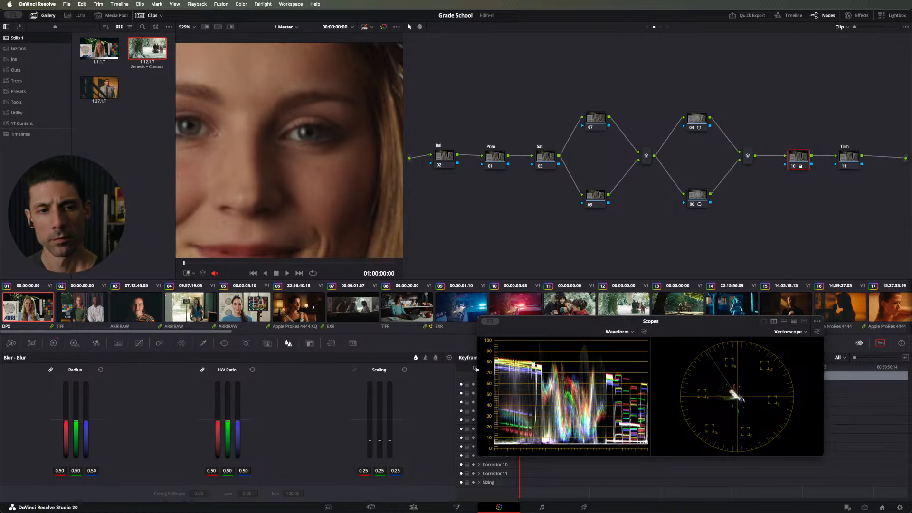
{"action": "key", "text": "shift+z"}
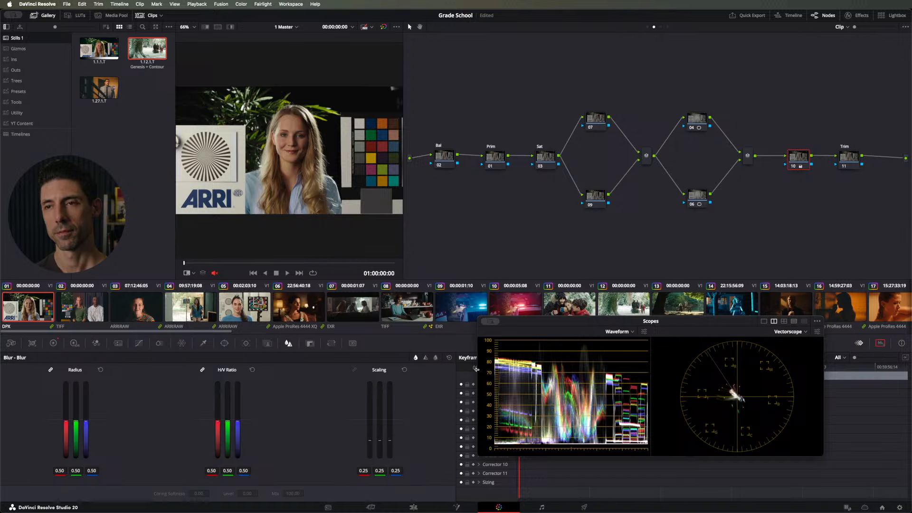
{"action": "key", "text": "super+s"}
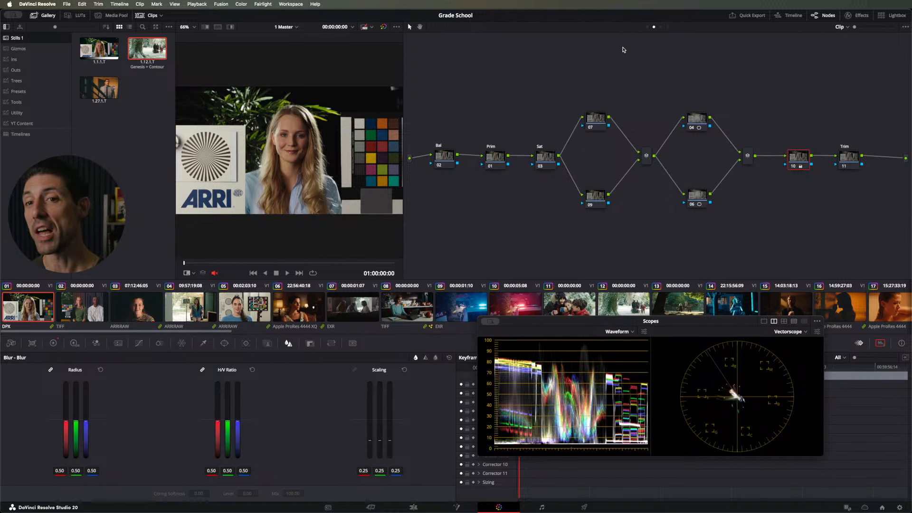
Step: In the timeline-level graph, disable Contour and Genesis and apply the DWG Gray utility still to a new node before Contour
{"action": "left_click", "coordinate": [668, 27]}
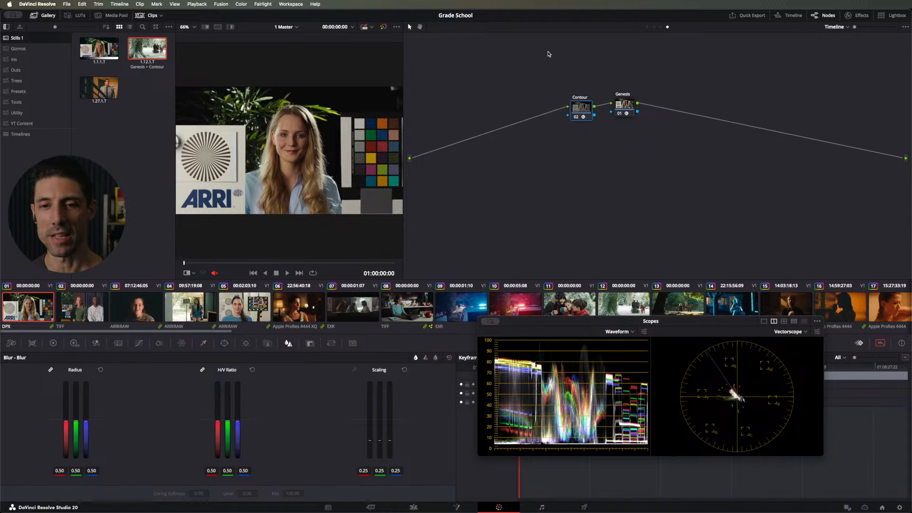
{"action": "key", "text": "alt+d"}
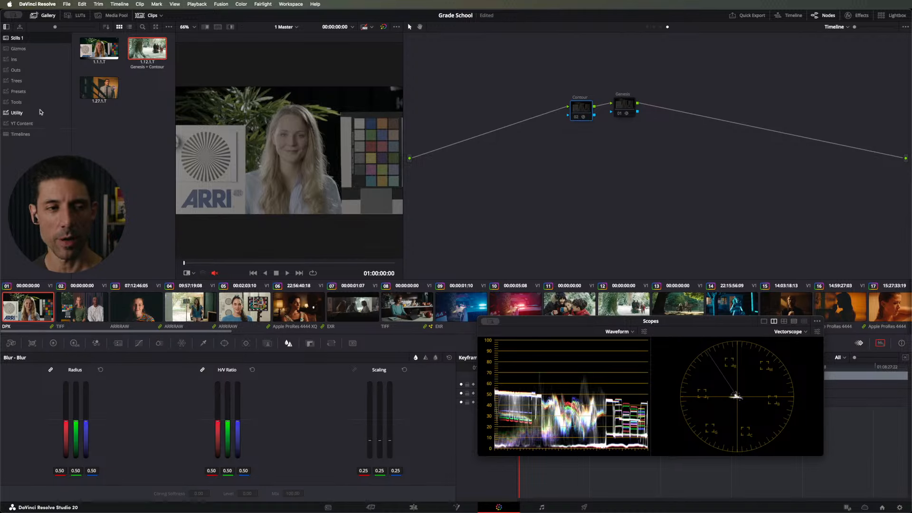
{"action": "key", "text": "shift+s"}
{"action": "left_click", "coordinate": [39, 114]}
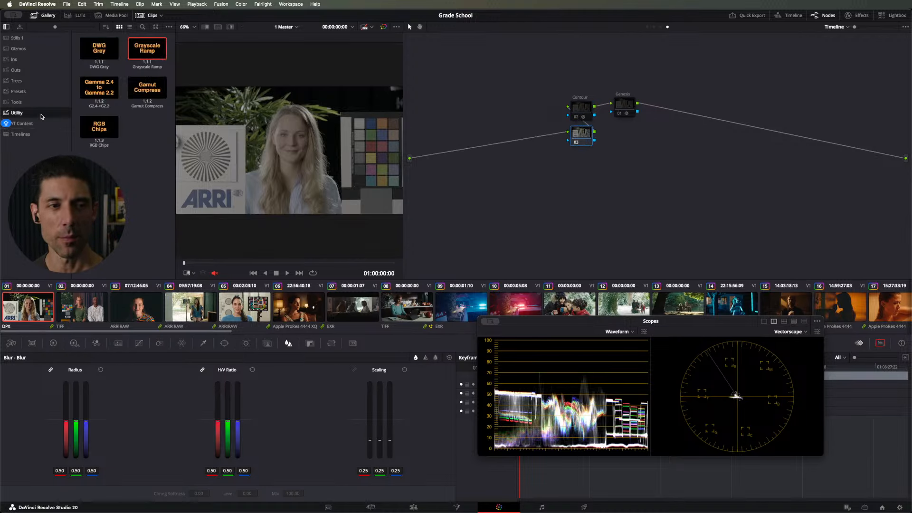
{"action": "left_click_drag", "start_coordinate": [100, 45], "coordinate": [575, 139]}
Step: Set the Total Steps of the DWG Gray node's exposure chart to 18 and check the chart in full screen
{"action": "left_click", "coordinate": [855, 15]}
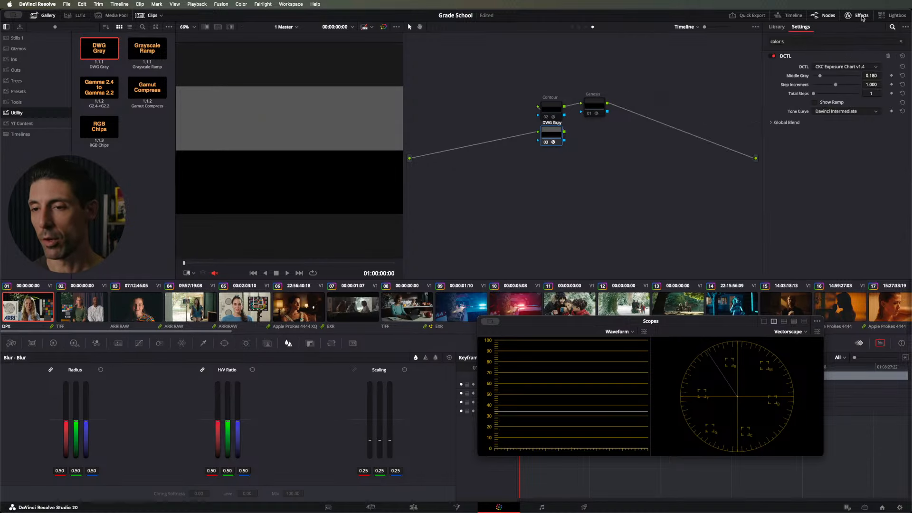
{"action": "left_click", "coordinate": [902, 94]}
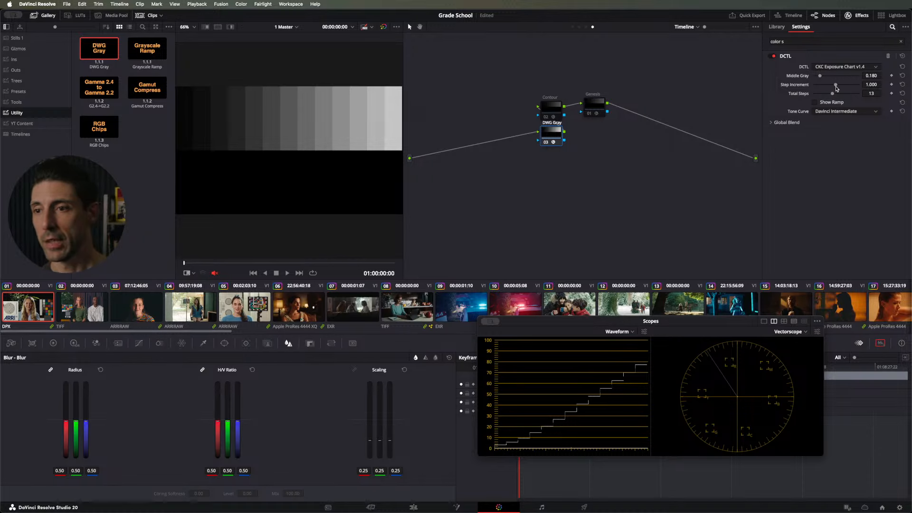
{"action": "left_click_drag", "start_coordinate": [836, 93], "coordinate": [841, 95]}
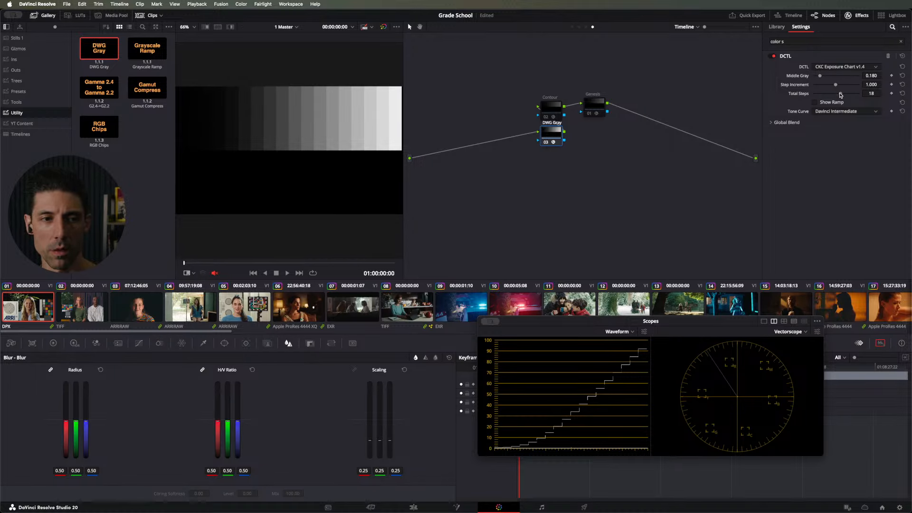
{"action": "key", "text": "super+f"}
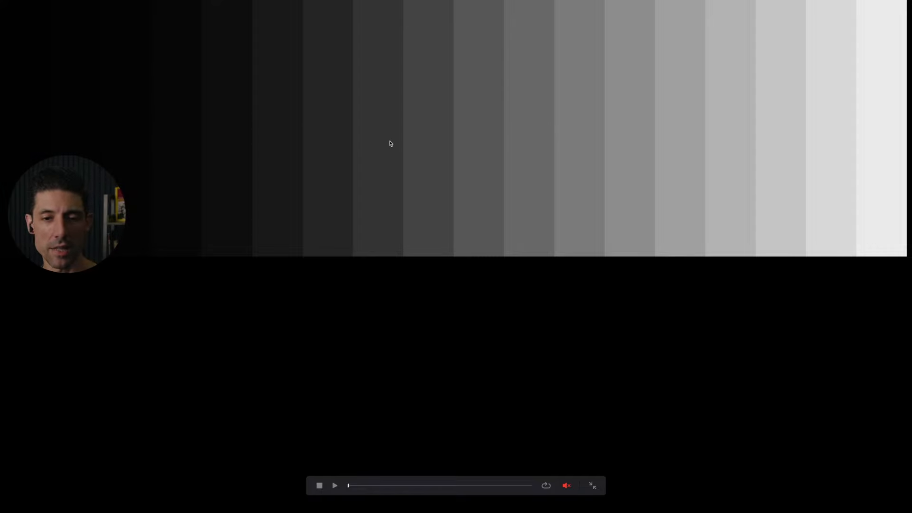
{"action": "key", "text": "Escape"}
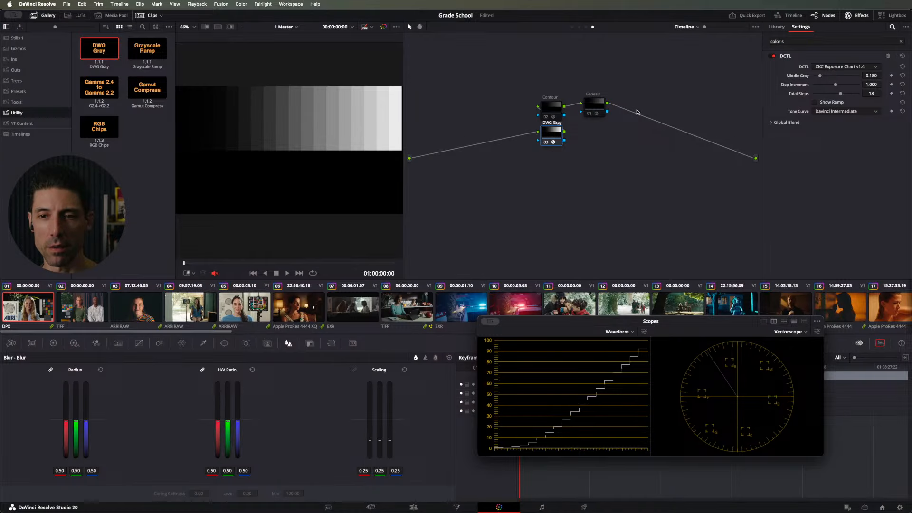
Step: Re-enable the Contour and Genesis nodes so they process the gray step chart
{"action": "left_click", "coordinate": [562, 110]}
{"action": "key", "text": "shift+d"}
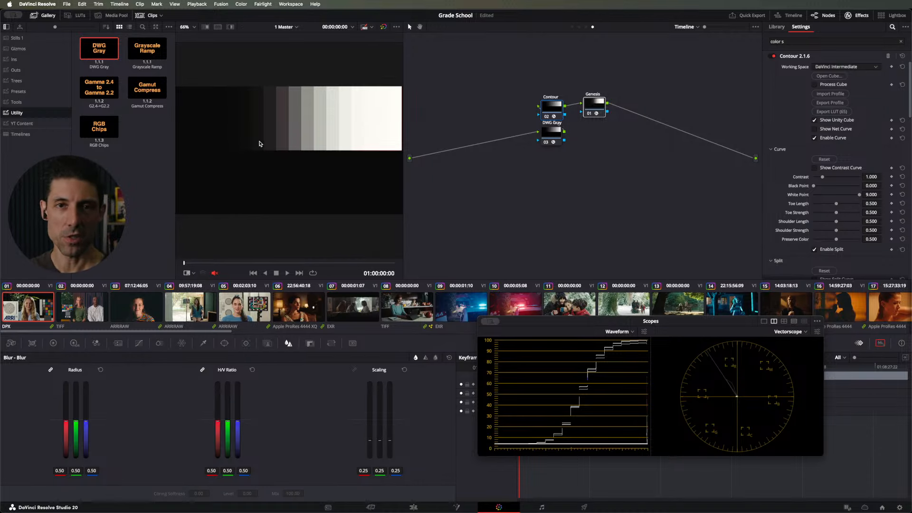
{"action": "left_click_drag", "start_coordinate": [486, 207], "coordinate": [498, 214]}
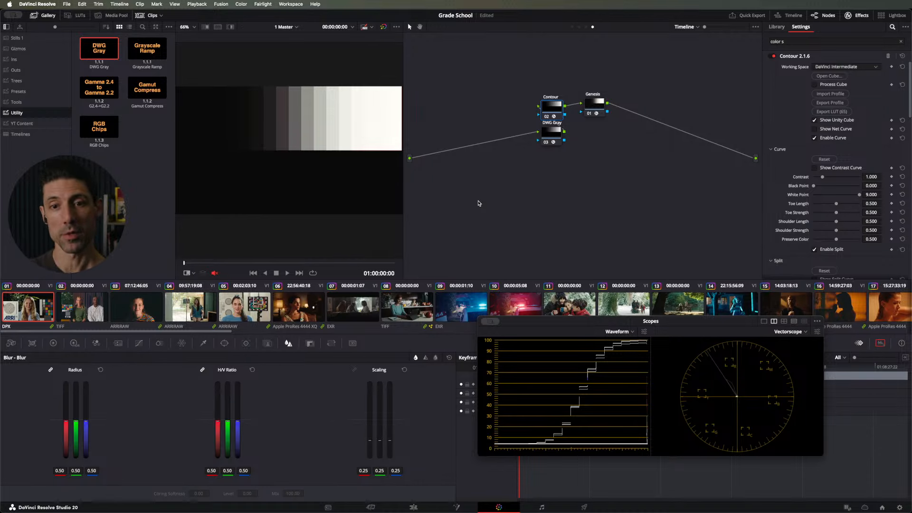
Step: Compare the gray step chart and its waveform with the Contour and Genesis nodes off and on
{"action": "left_click_drag", "start_coordinate": [541, 66], "coordinate": [530, 107]}
{"action": "key", "text": "super+d"}
{"action": "key", "text": "super+d"}
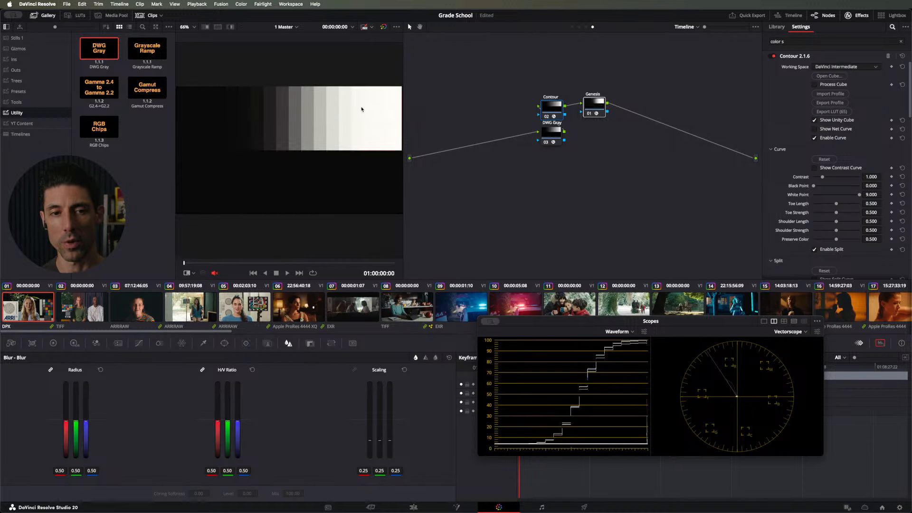
{"action": "key", "text": "super+d"}
{"action": "key", "text": "super+d"}
{"action": "key", "text": "super+d"}
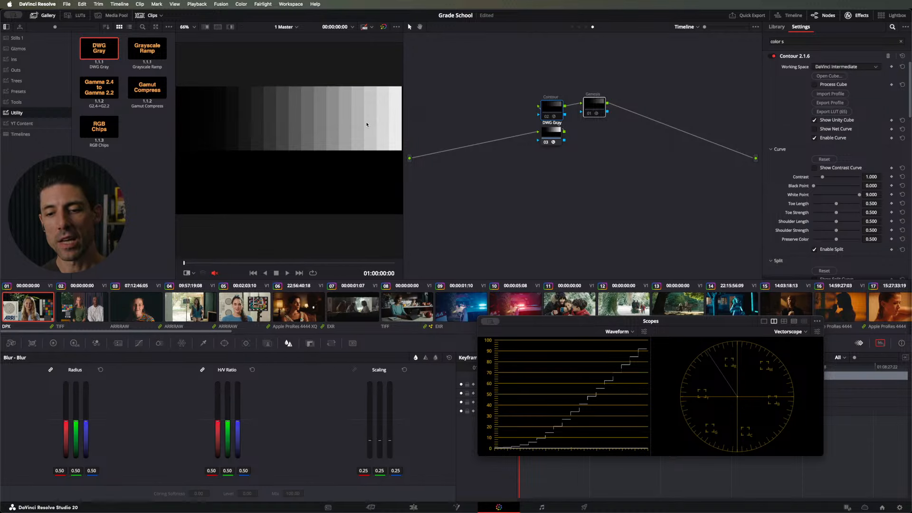
{"action": "key", "text": "super+d"}
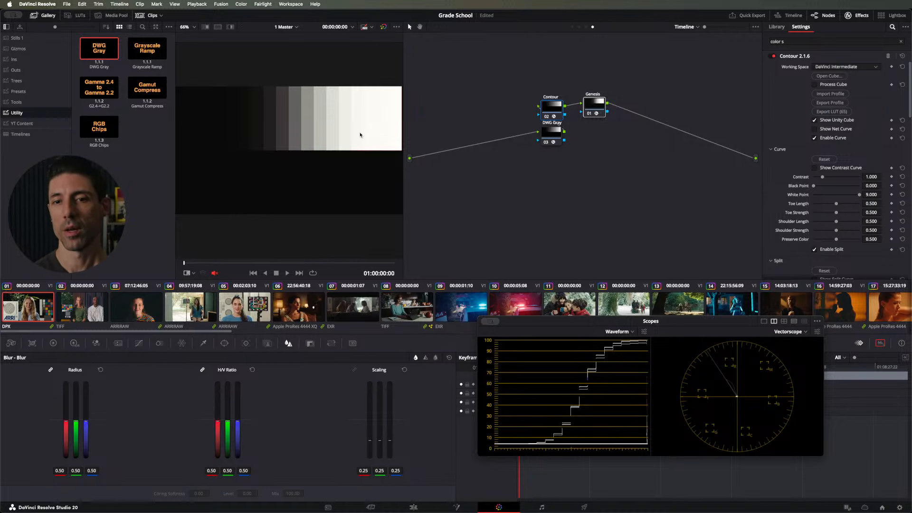
Step: Compare the gray step chart in full screen with the Contour and Genesis nodes off and on
{"action": "key", "text": "super+d"}
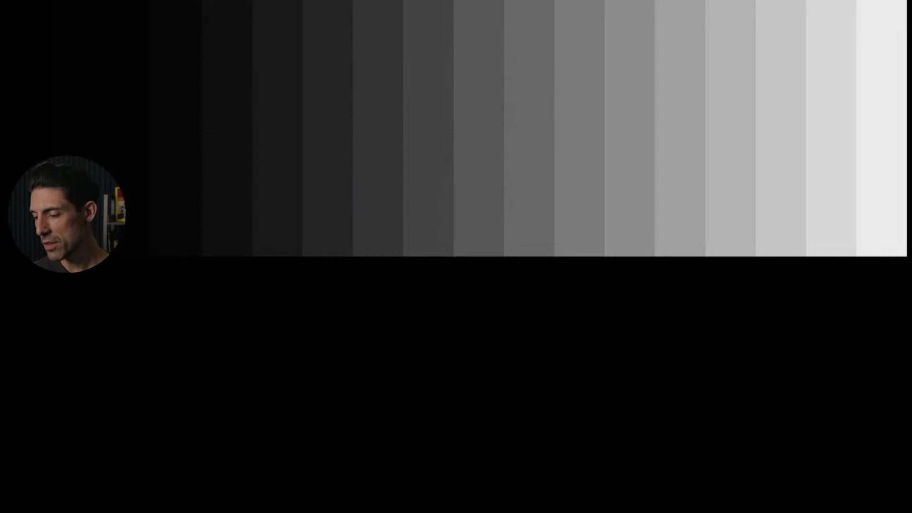
{"action": "key", "text": "ctrl+d"}
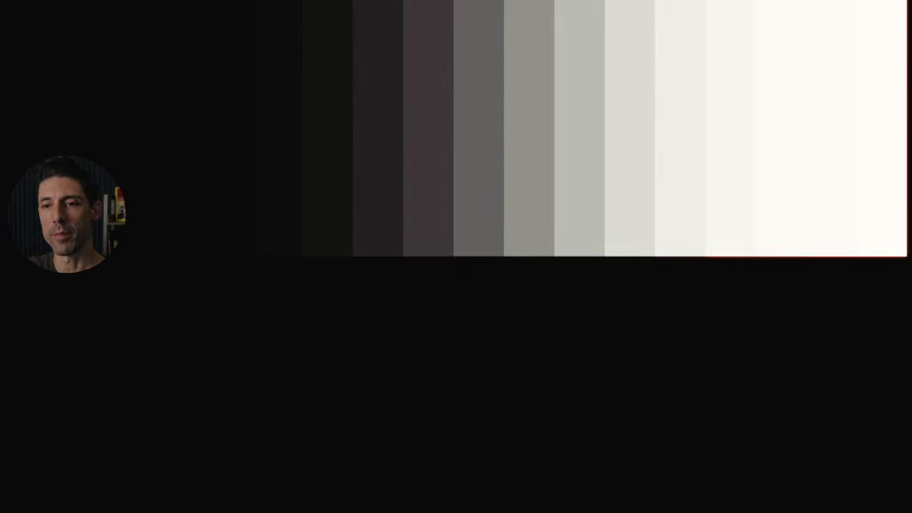
{"action": "key", "text": "ctrl+d"}
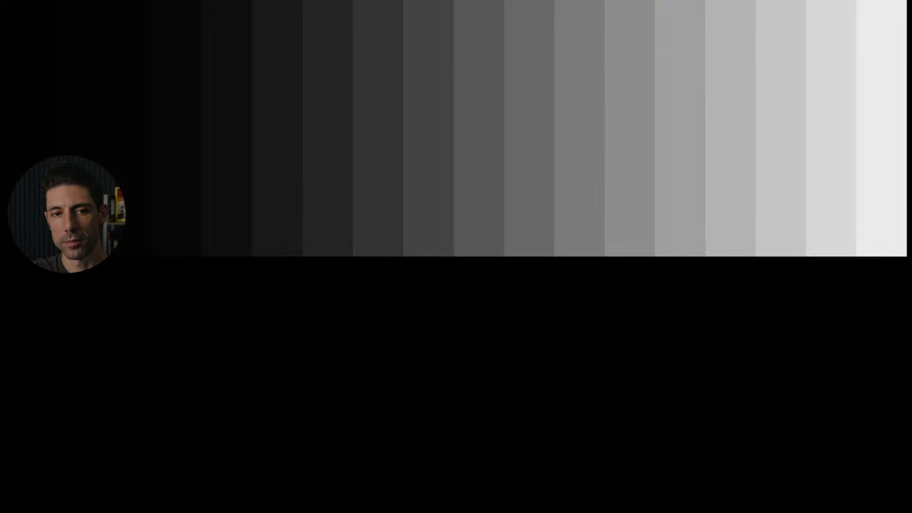
{"action": "key", "text": "ctrl+d"}
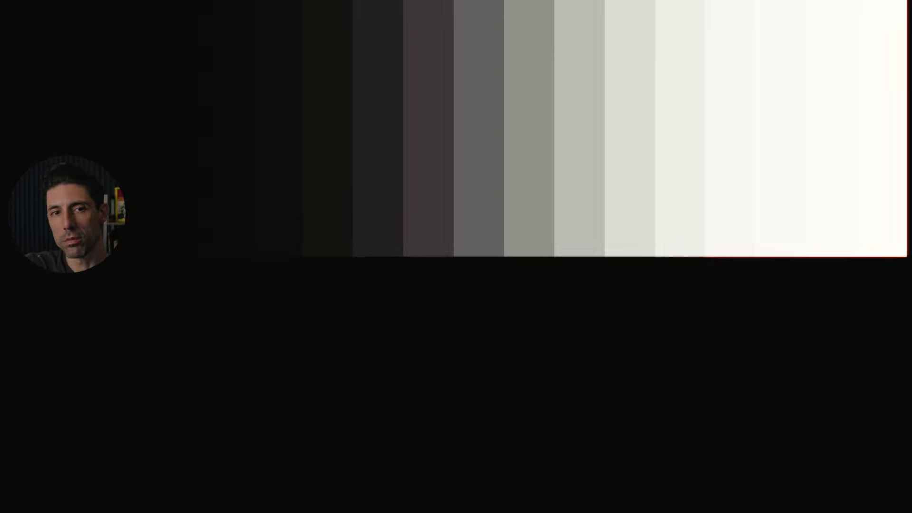
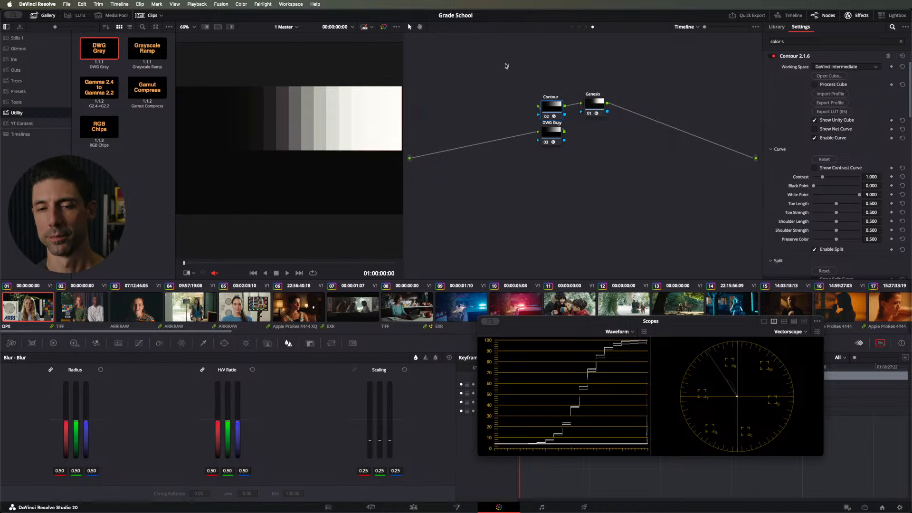
Step: Remove the DWG Gray node from the timeline-level graph so the clip image feeds the Contour node
{"action": "left_click_drag", "start_coordinate": [506, 65], "coordinate": [537, 128]}
{"action": "left_click", "coordinate": [612, 171]}
{"action": "left_click", "coordinate": [544, 115]}
{"action": "key", "text": "Delete"}
{"action": "key", "text": "super+z"}
{"action": "key", "text": "super+z"}
{"action": "key", "text": "super+z"}
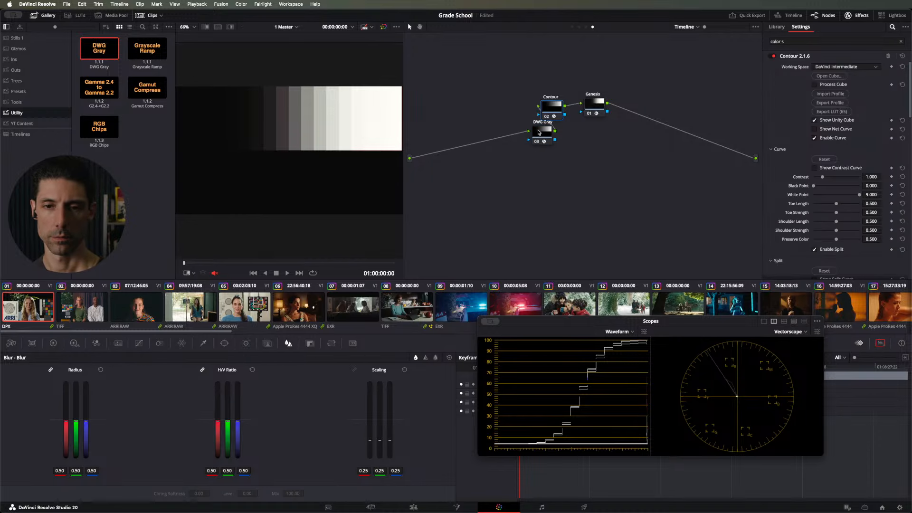
{"action": "key", "text": "super+z"}
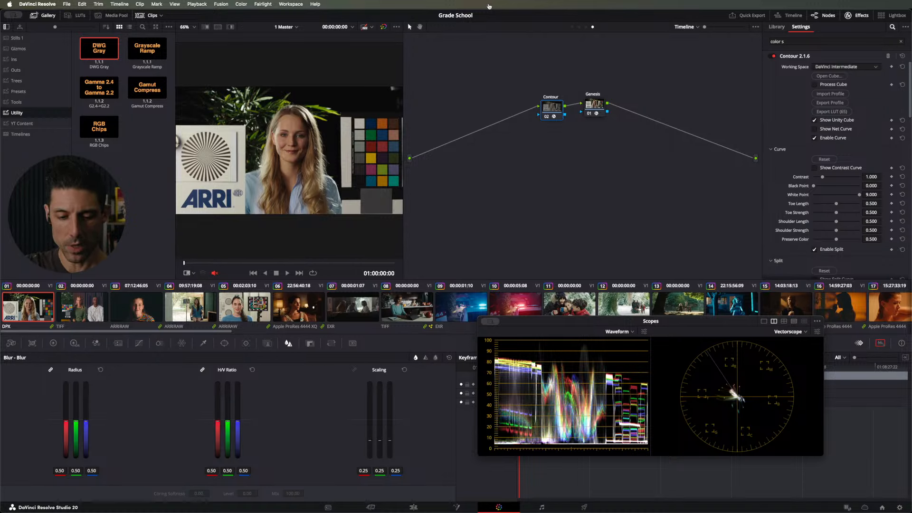
Step: Show the primary color wheels alongside the scopes and lower the Contour node's Gamma master to -0.02
{"action": "key", "text": "ctrl+shift+w"}
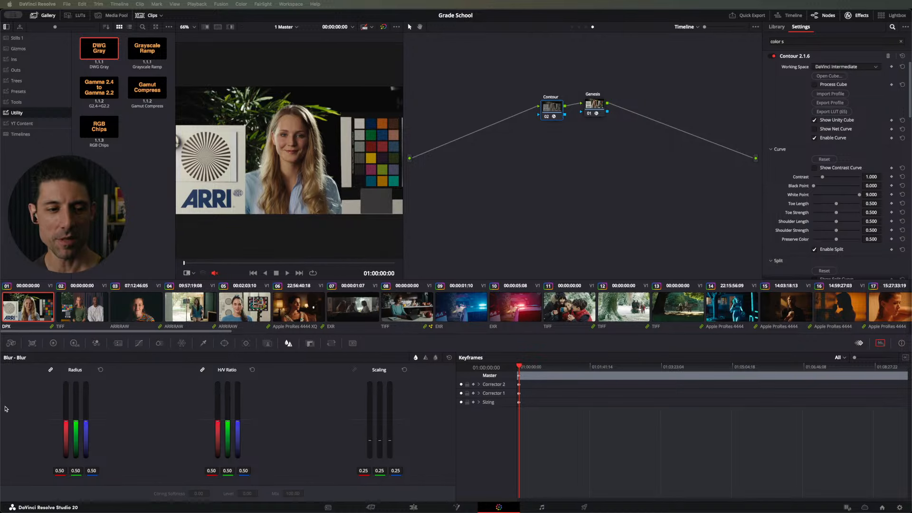
{"action": "left_click", "coordinate": [52, 343]}
{"action": "key", "text": "ctrl+shift+w"}
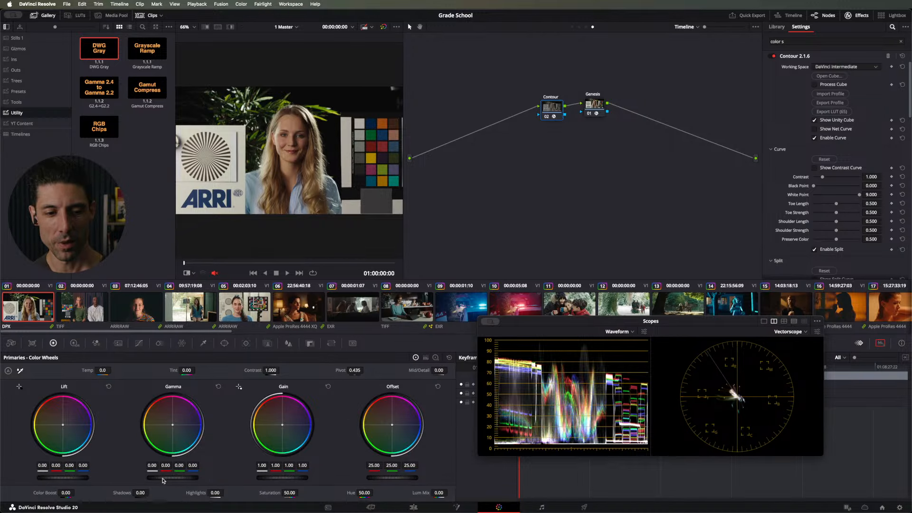
{"action": "left_click_drag", "start_coordinate": [163, 480], "coordinate": [156, 478]}
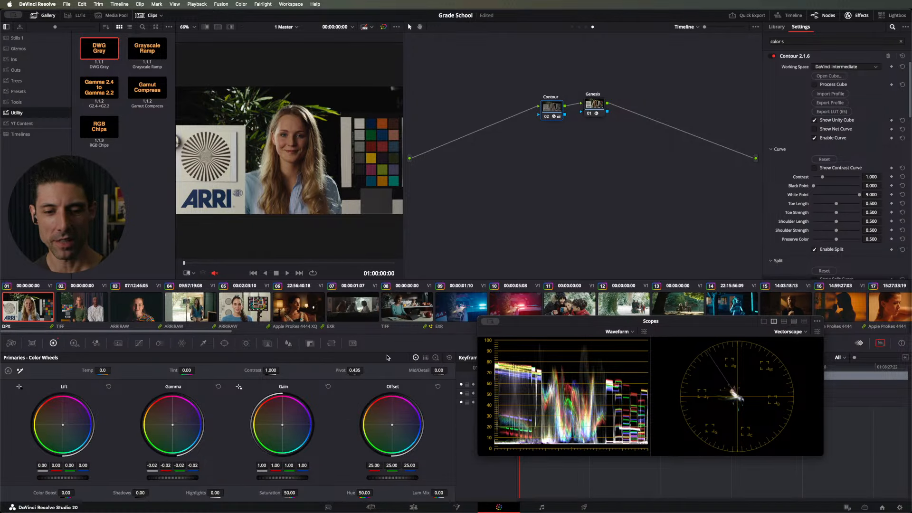
Step: Switch the primaries to the log wheels and lower Midtone to -0.09
{"action": "left_click", "coordinate": [425, 357]}
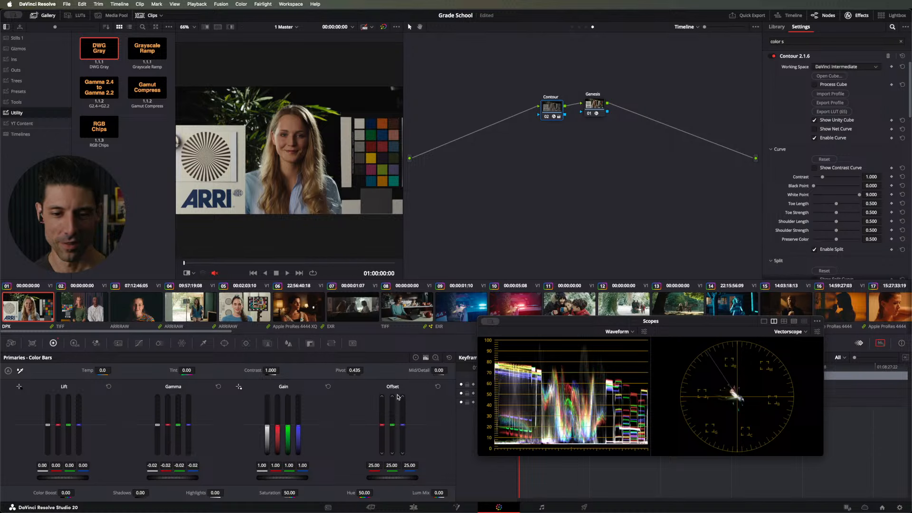
{"action": "left_click", "coordinate": [435, 357]}
{"action": "left_click_drag", "start_coordinate": [183, 482], "coordinate": [179, 482]}
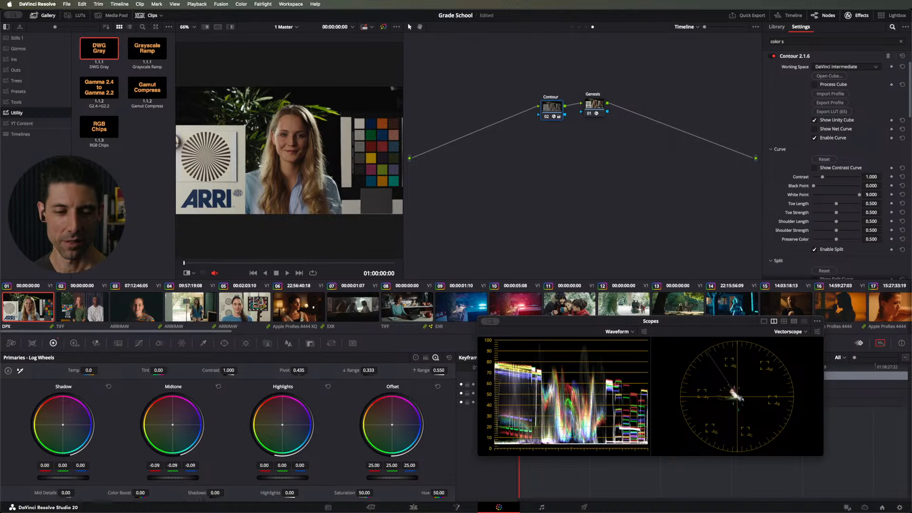
Step: Try a primary Contrast of 1.122 on the color wheels and reset the primary adjustments
{"action": "left_click", "coordinate": [416, 358]}
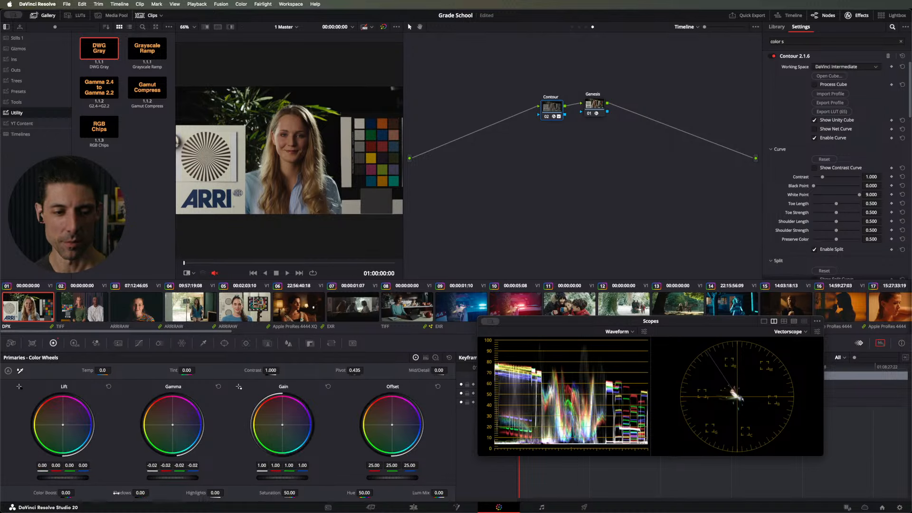
{"action": "left_click_drag", "start_coordinate": [271, 370], "coordinate": [280, 370]}
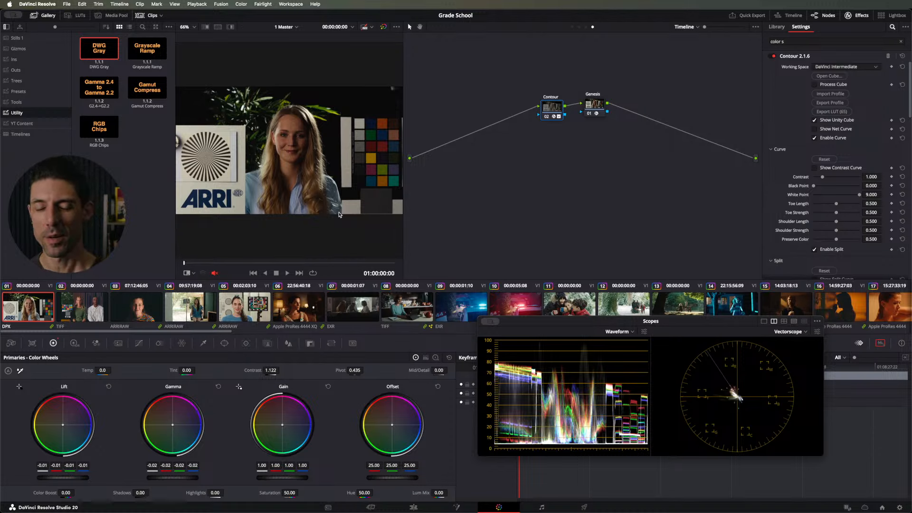
{"action": "left_click", "coordinate": [449, 358]}
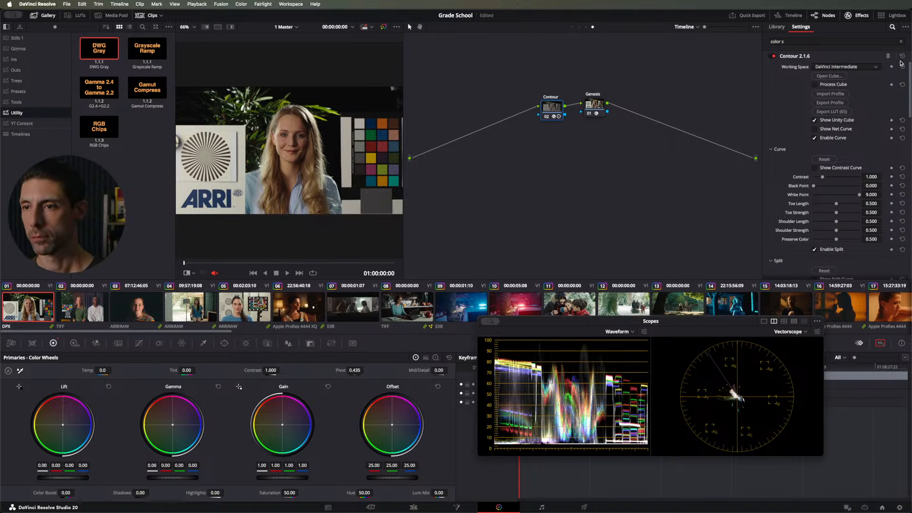
Step: Clear the effects search text and reset the log wheel adjustments on the Contour node
{"action": "left_click", "coordinate": [899, 42]}
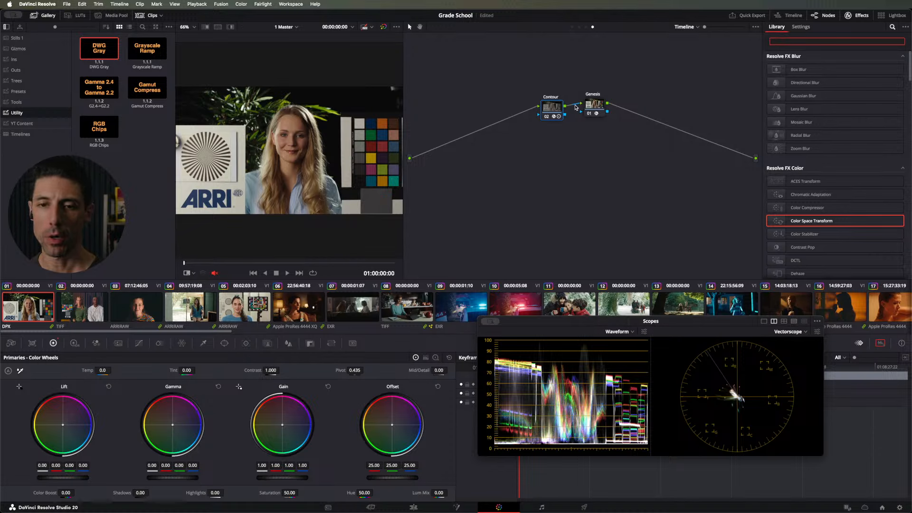
{"action": "left_click_drag", "start_coordinate": [551, 112], "coordinate": [550, 113]}
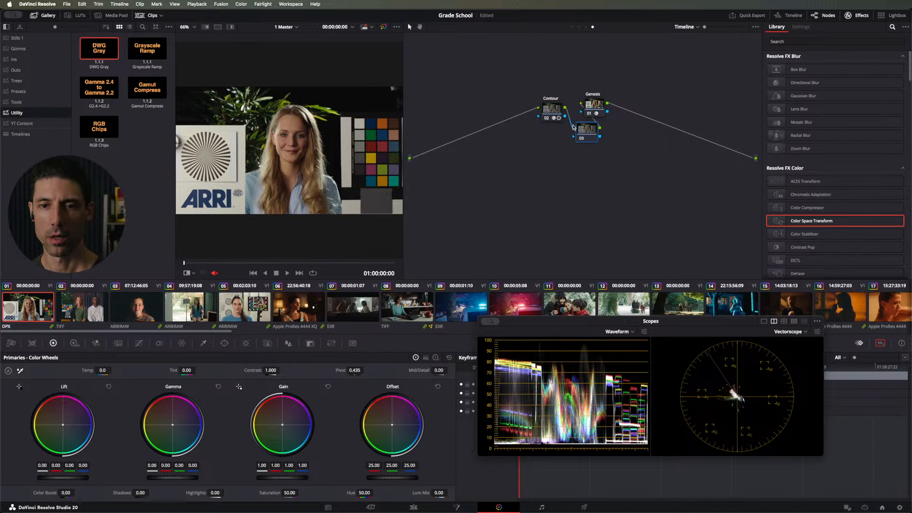
{"action": "left_click", "coordinate": [556, 107]}
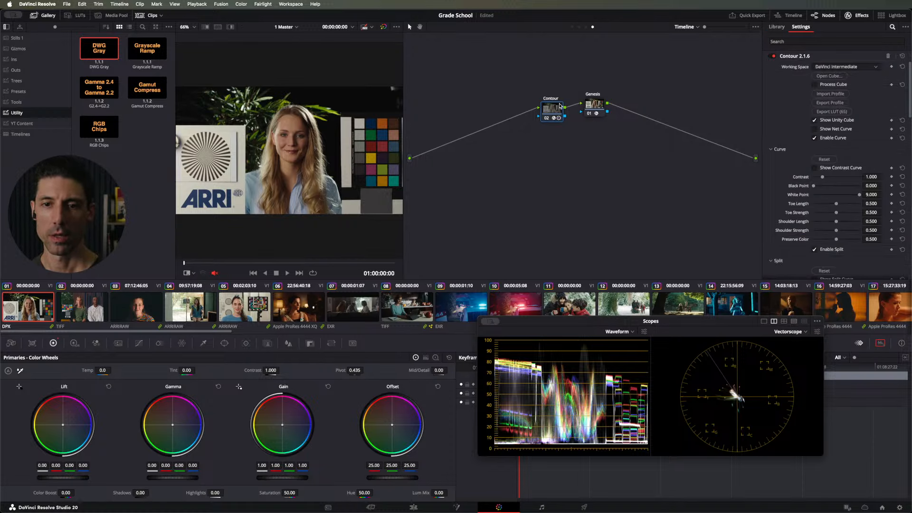
{"action": "left_click", "coordinate": [436, 357]}
{"action": "left_click", "coordinate": [448, 357]}
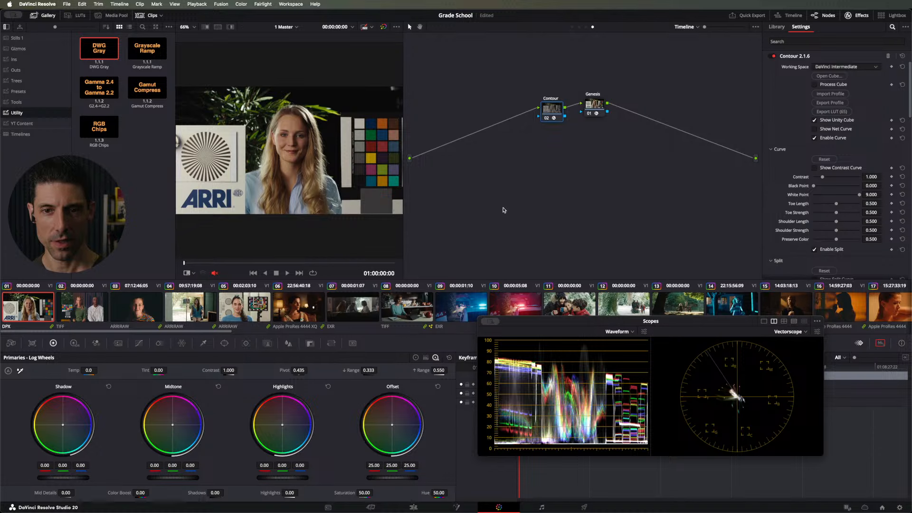
Step: Import the CKC-FP2.contour profile from the Looks folder into the timeline-level Contour node
{"action": "left_click", "coordinate": [580, 27]}
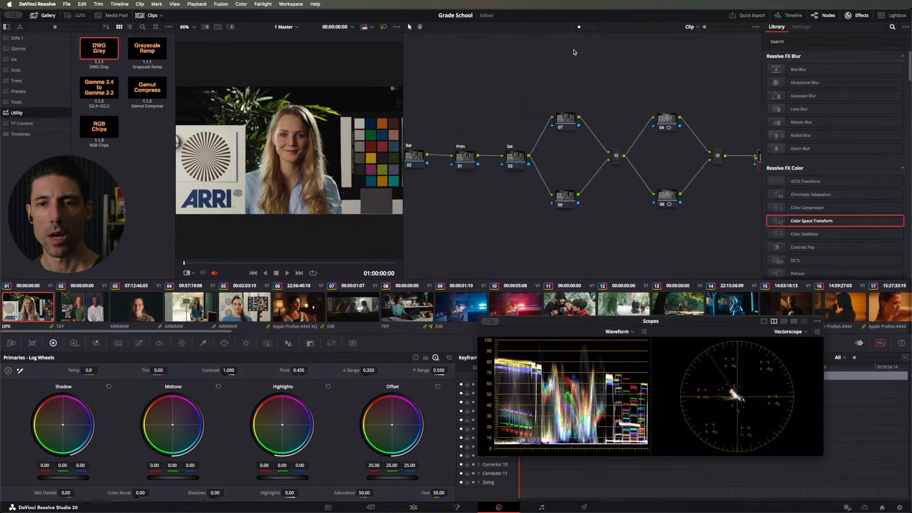
{"action": "left_click", "coordinate": [592, 27]}
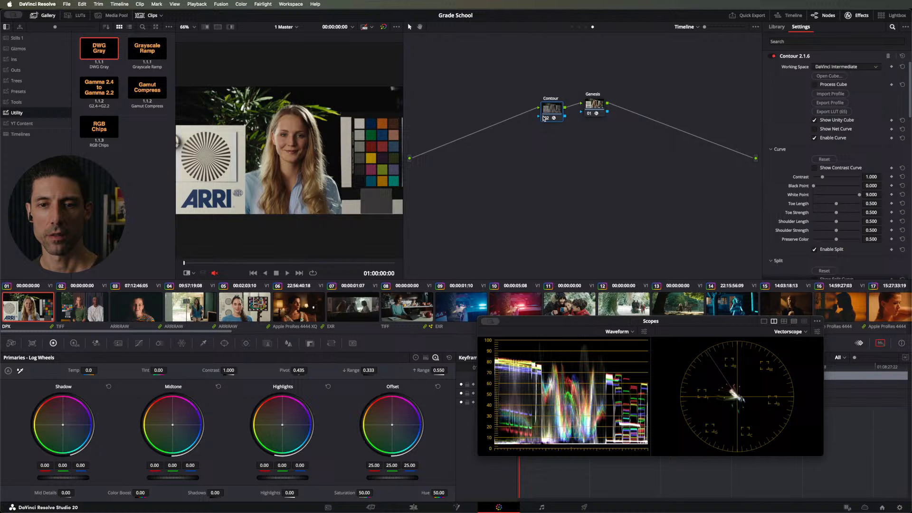
{"action": "left_click", "coordinate": [830, 94]}
{"action": "left_click", "coordinate": [448, 137]}
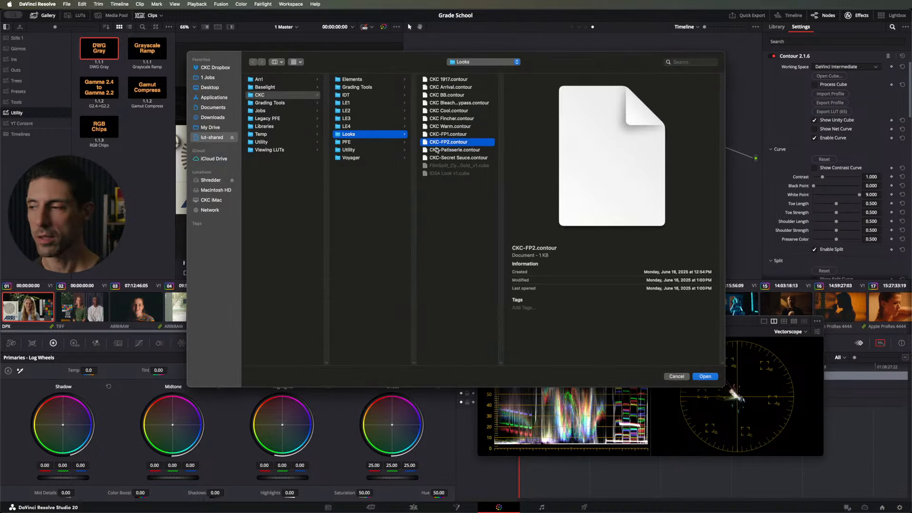
{"action": "key", "text": "Return"}
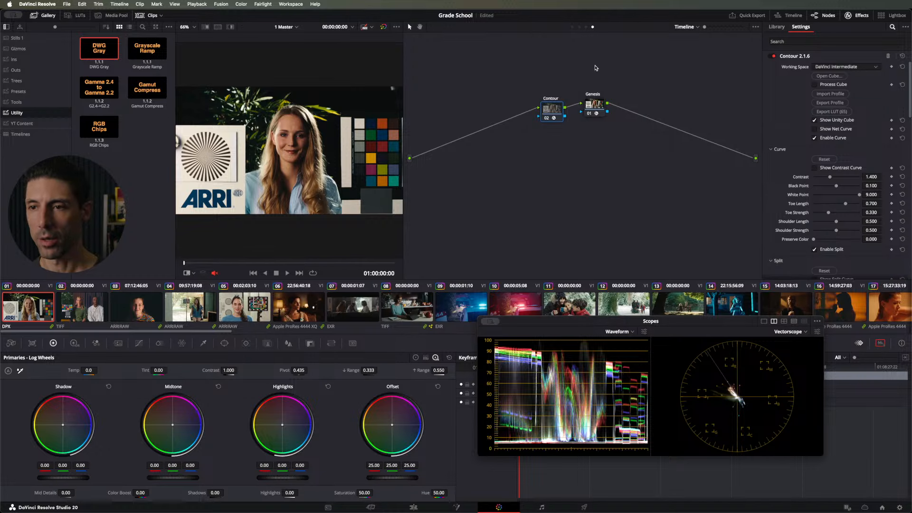
Step: Replace the Contour node's profile with CKC-FP1.contour
{"action": "left_click", "coordinate": [833, 94]}
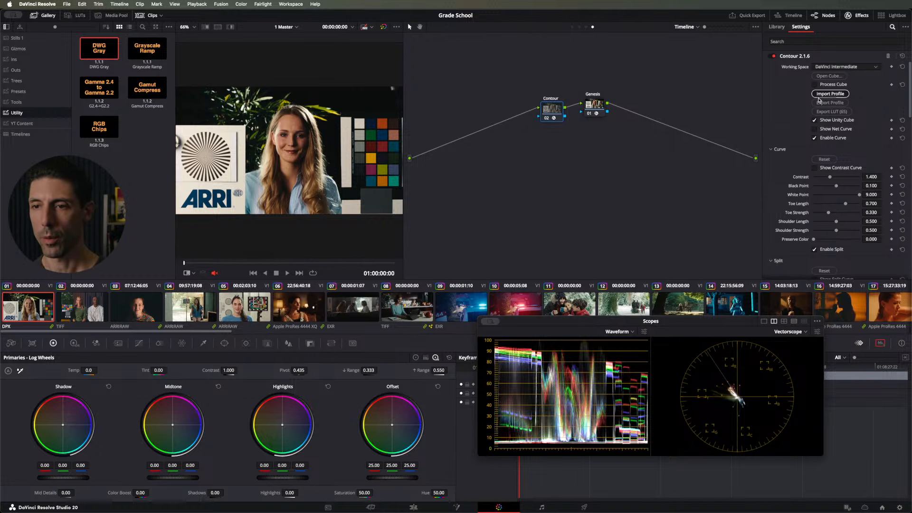
{"action": "left_click", "coordinate": [478, 134]}
{"action": "key", "text": "Return"}
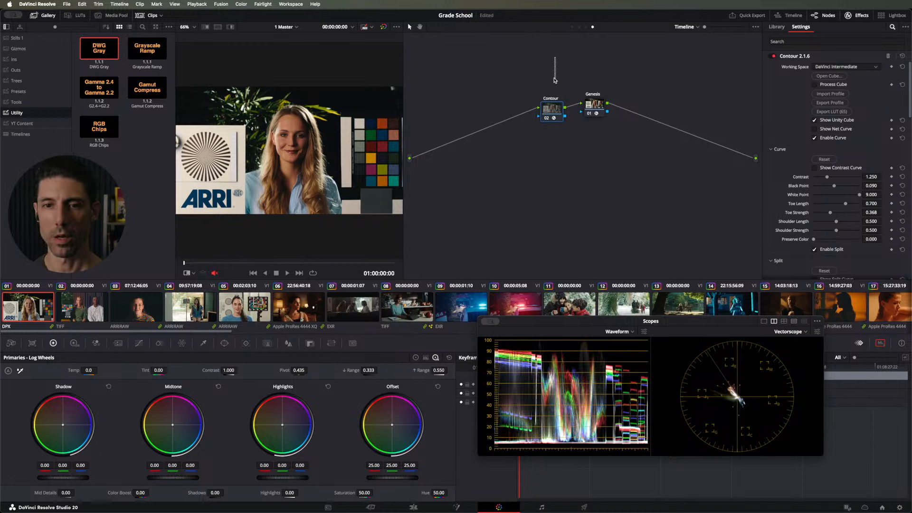
Step: Switch to the clip-level node graph and apply the CKC Pro Tree still from the Trees album
{"action": "left_click", "coordinate": [579, 27]}
{"action": "left_click_drag", "start_coordinate": [571, 59], "coordinate": [566, 76]}
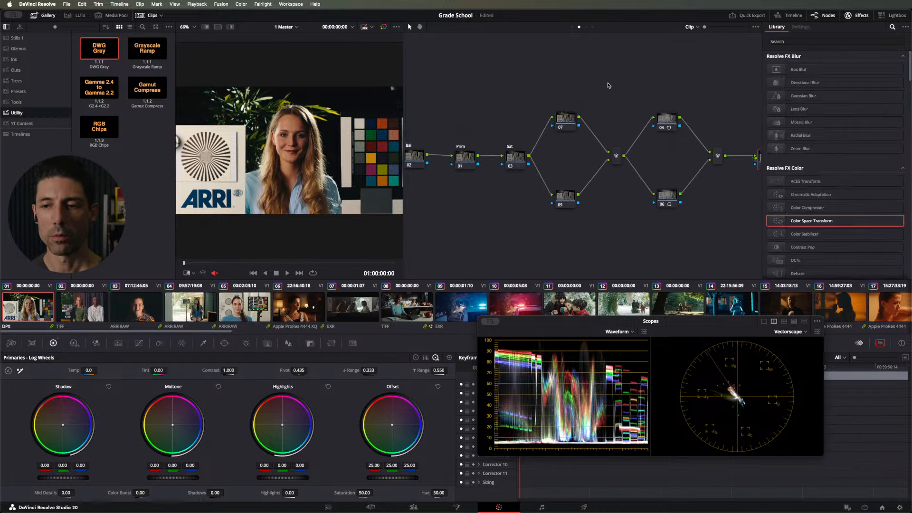
{"action": "left_click", "coordinate": [858, 16]}
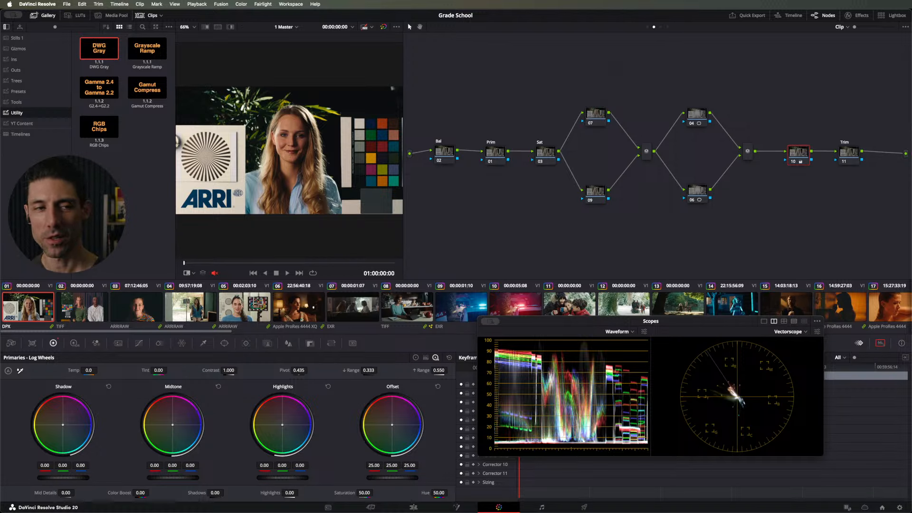
{"action": "left_click", "coordinate": [28, 80]}
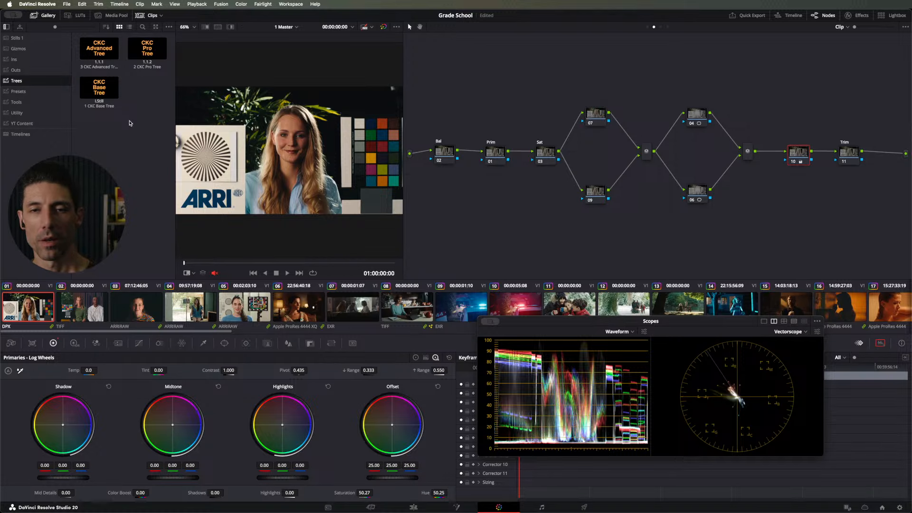
{"action": "double_click", "coordinate": [144, 49]}
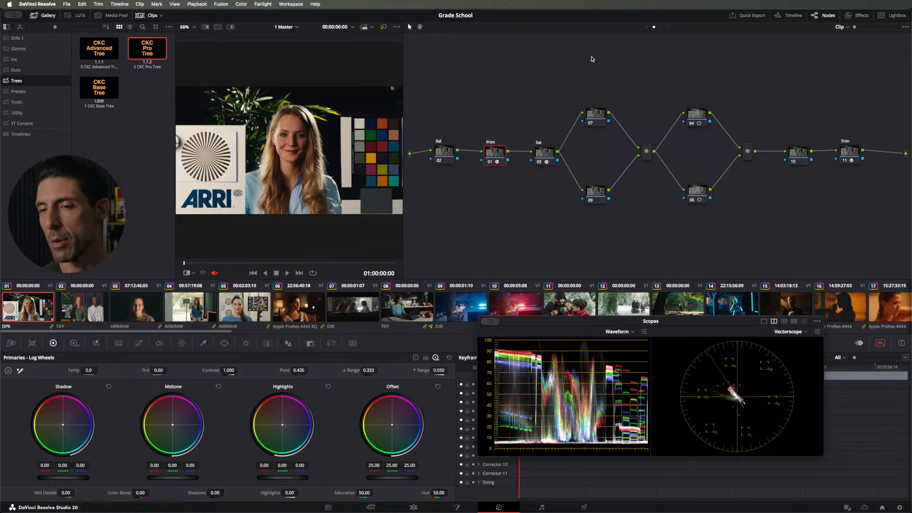
Step: Move the Bal node below the main node row and set the Prim node's DCTL Exposure to -0.97
{"action": "left_click", "coordinate": [862, 16]}
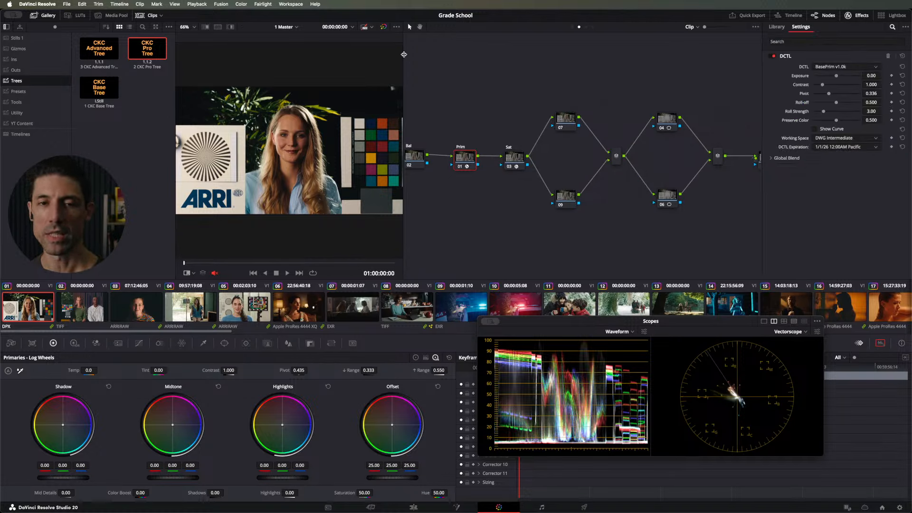
{"action": "left_click_drag", "start_coordinate": [404, 54], "coordinate": [377, 49]}
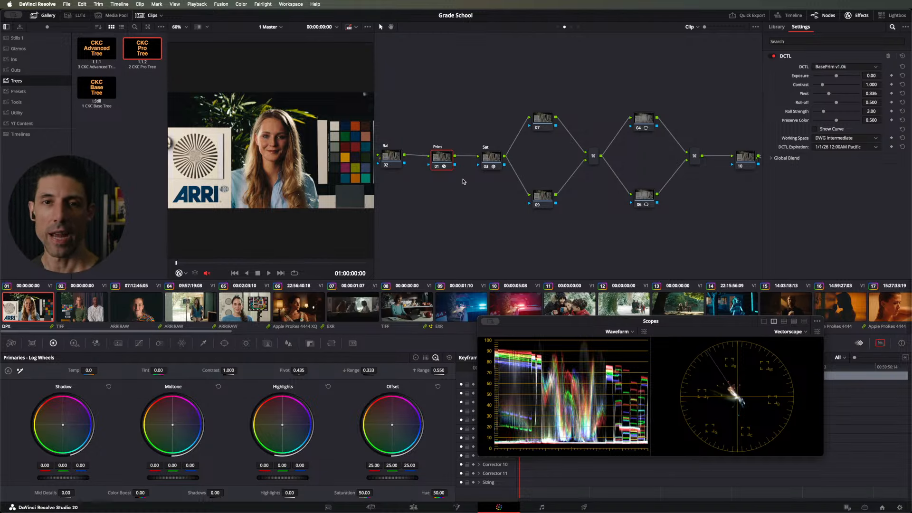
{"action": "left_click_drag", "start_coordinate": [398, 158], "coordinate": [408, 187]}
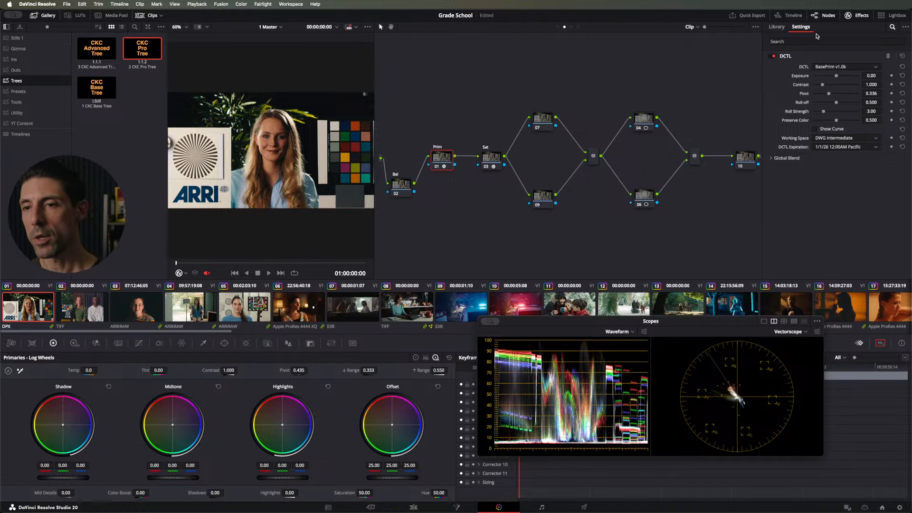
{"action": "left_click_drag", "start_coordinate": [837, 77], "coordinate": [834, 75]}
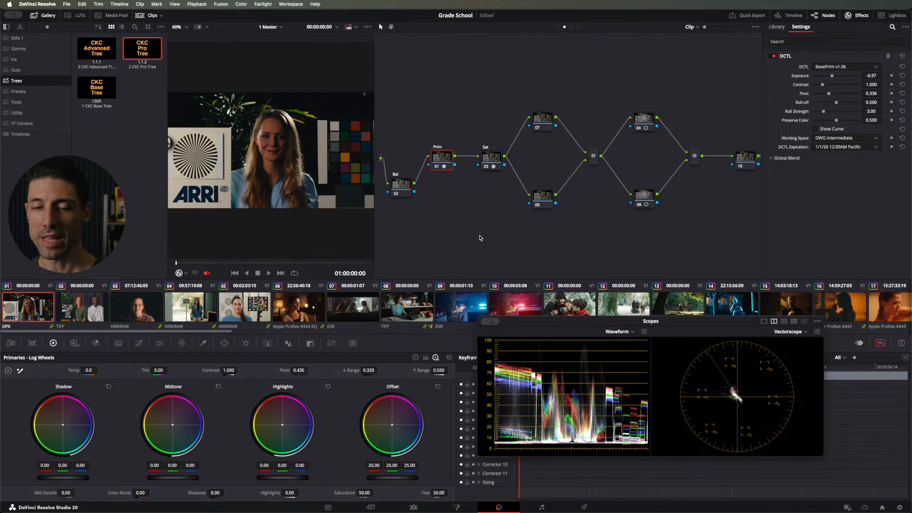
Step: Try an HDR Global exposure of -0.05 on a new node after Prim and delete that node
{"action": "key", "text": "alt+s"}
{"action": "left_click", "coordinate": [74, 343]}
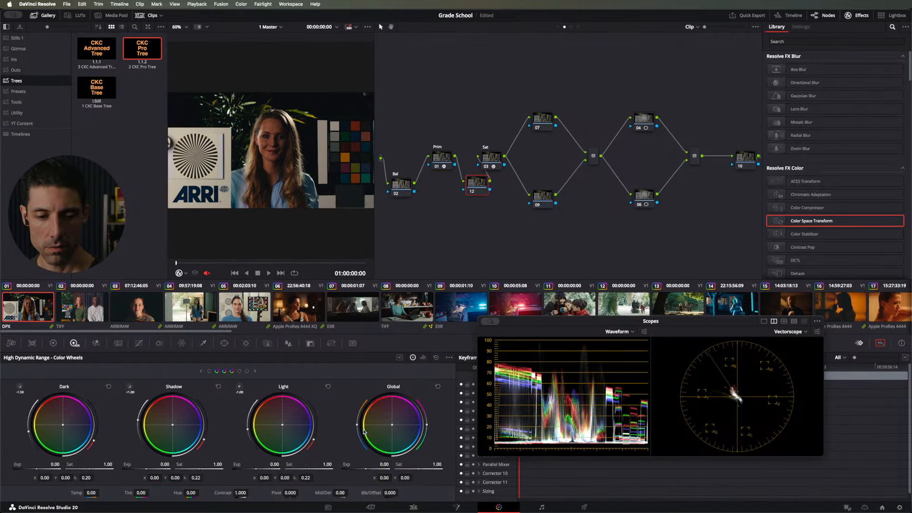
{"action": "left_click_drag", "start_coordinate": [380, 463], "coordinate": [380, 463]}
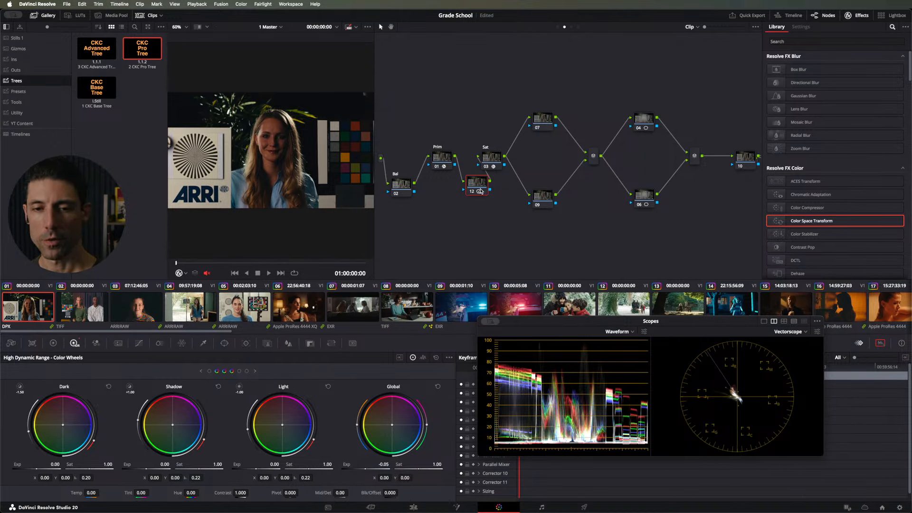
{"action": "key", "text": "Delete"}
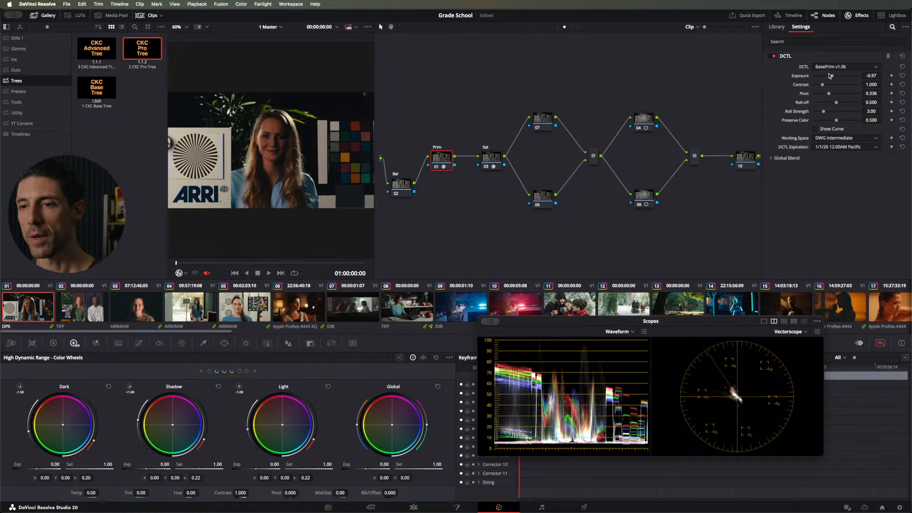
Step: Reset the Prim node's DCTL Exposure and set its Contrast to 0.944
{"action": "left_click", "coordinate": [903, 75]}
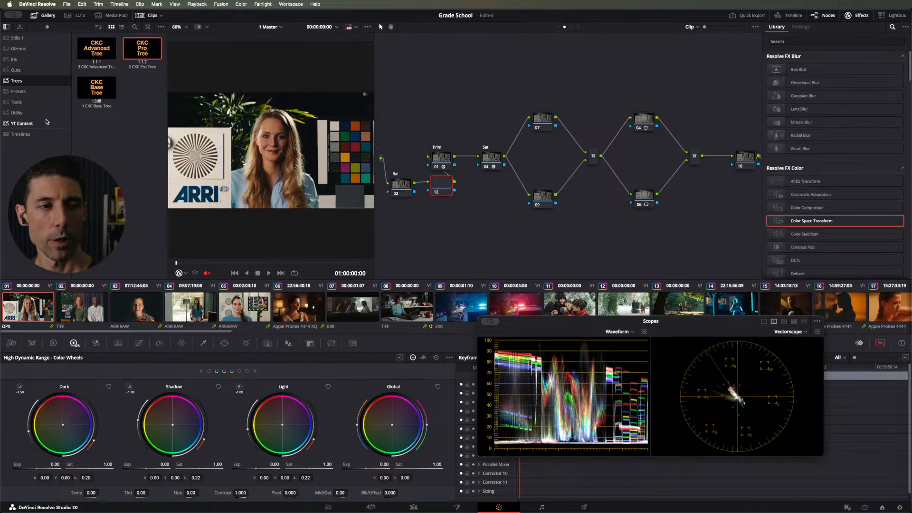
Step: Apply the DWG Gray still from the Utility album to a new node between Bal and Prim
{"action": "left_click", "coordinate": [16, 113]}
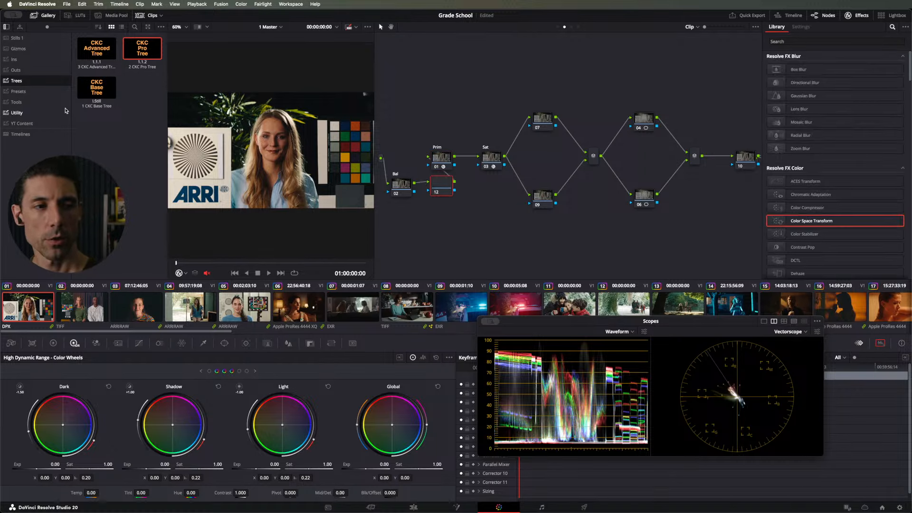
{"action": "left_click_drag", "start_coordinate": [100, 46], "coordinate": [438, 179]}
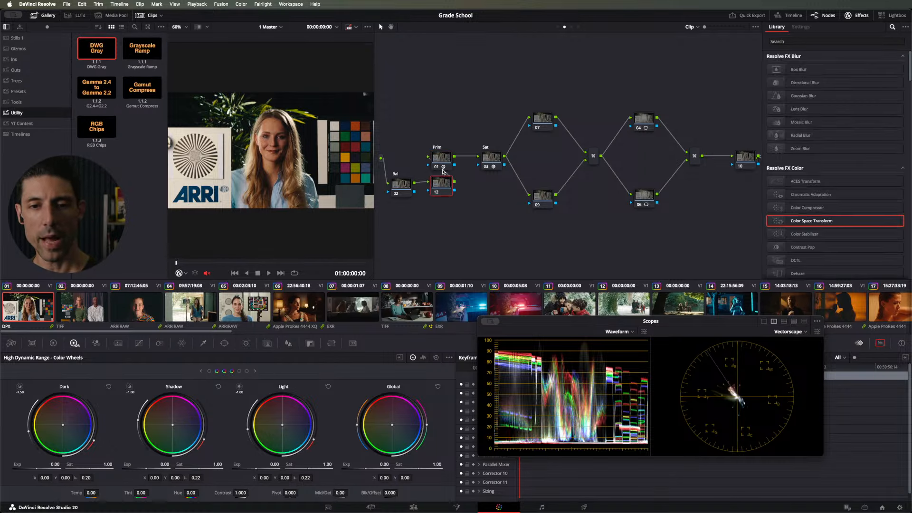
{"action": "key", "text": "super+z"}
{"action": "left_click_drag", "start_coordinate": [109, 51], "coordinate": [446, 186]}
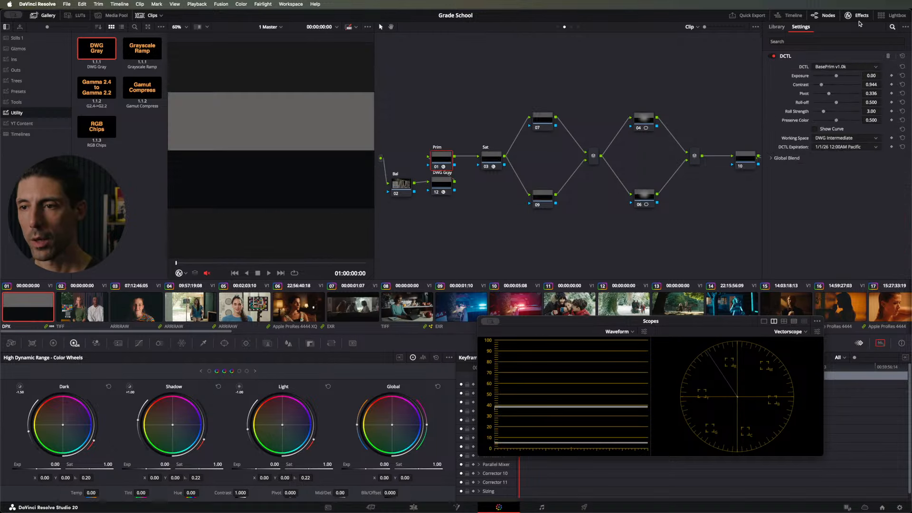
Step: Test the Prim node's DCTL Contrast on the gray chart, leave it at 1.818, and delete the DWG Gray node
{"action": "left_click_drag", "start_coordinate": [822, 88], "coordinate": [841, 94]}
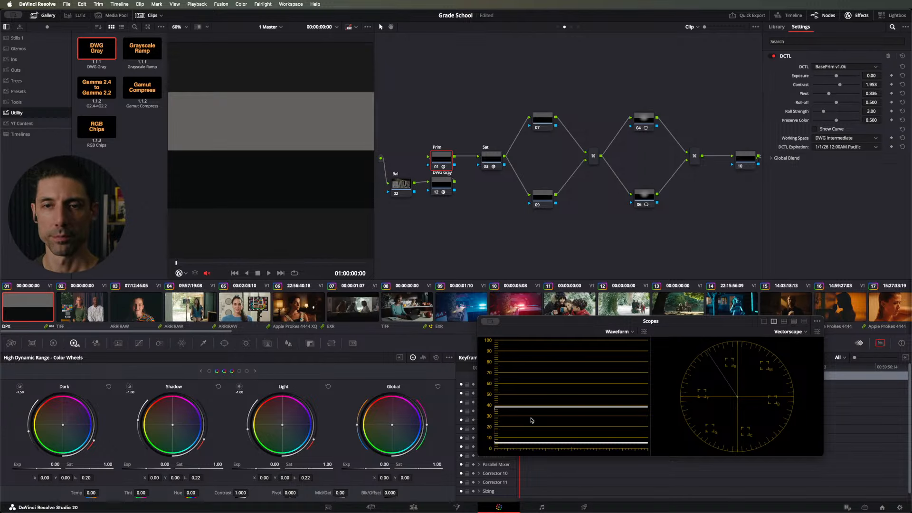
{"action": "left_click_drag", "start_coordinate": [839, 86], "coordinate": [837, 90]}
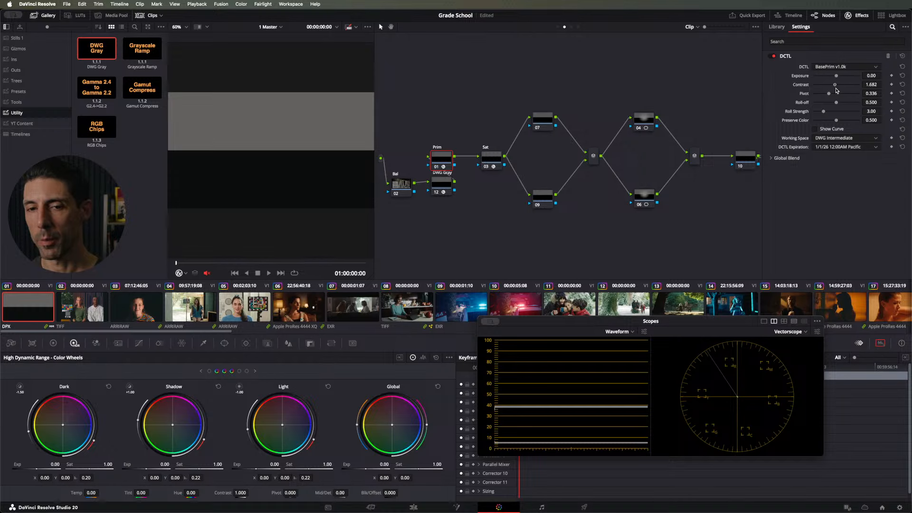
{"action": "left_click", "coordinate": [441, 185]}
{"action": "key", "text": "Delete"}
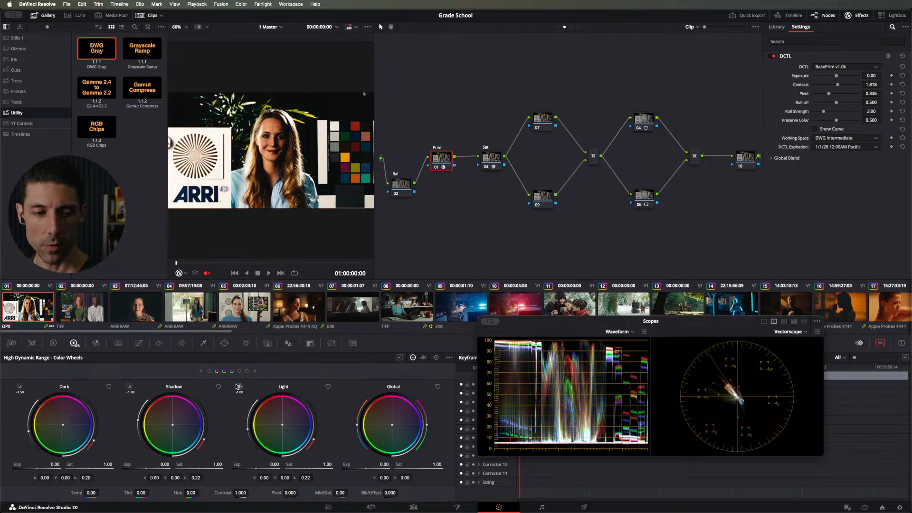
Step: Set the Prim node's Pivot to 0.336 in the Primaries Log Wheels
{"action": "left_click", "coordinate": [54, 343]}
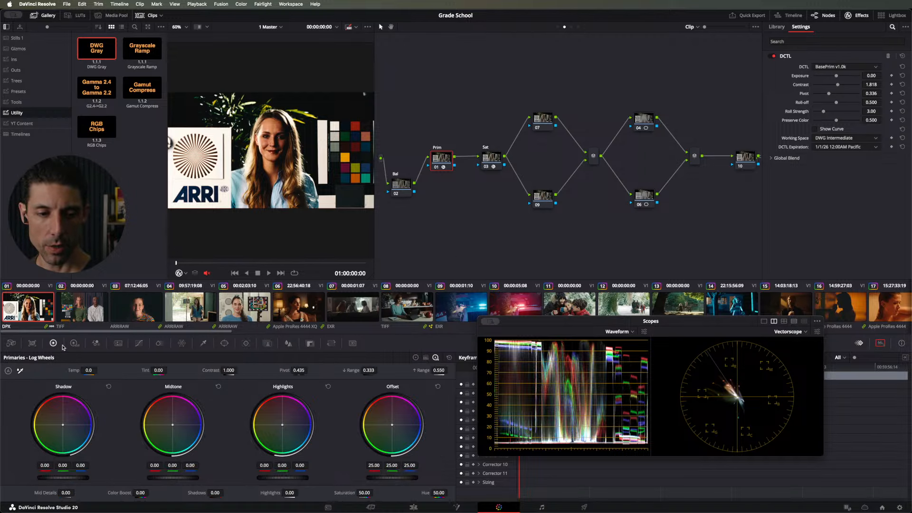
{"action": "left_click", "coordinate": [298, 370]}
{"action": "type", "text": "0.336"}
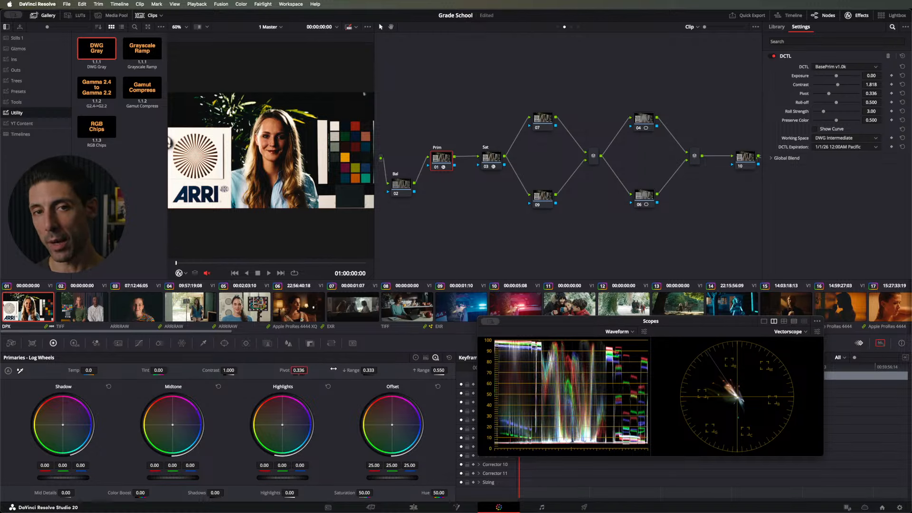
Step: Try the Prim node's DCTL Contrast at 1.295 and 0.946 on the portrait chart, and reset it
{"action": "left_click", "coordinate": [902, 84]}
{"action": "left_click", "coordinate": [831, 85]}
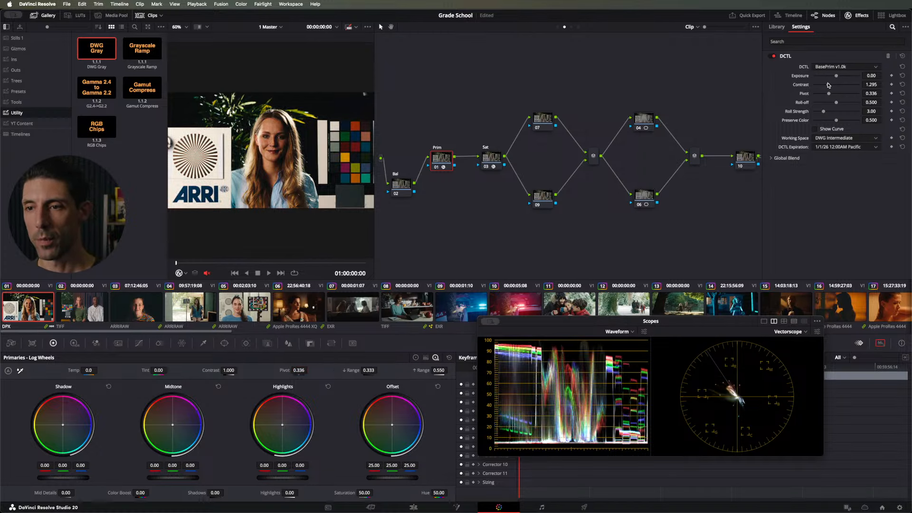
{"action": "left_click_drag", "start_coordinate": [832, 87], "coordinate": [823, 82]}
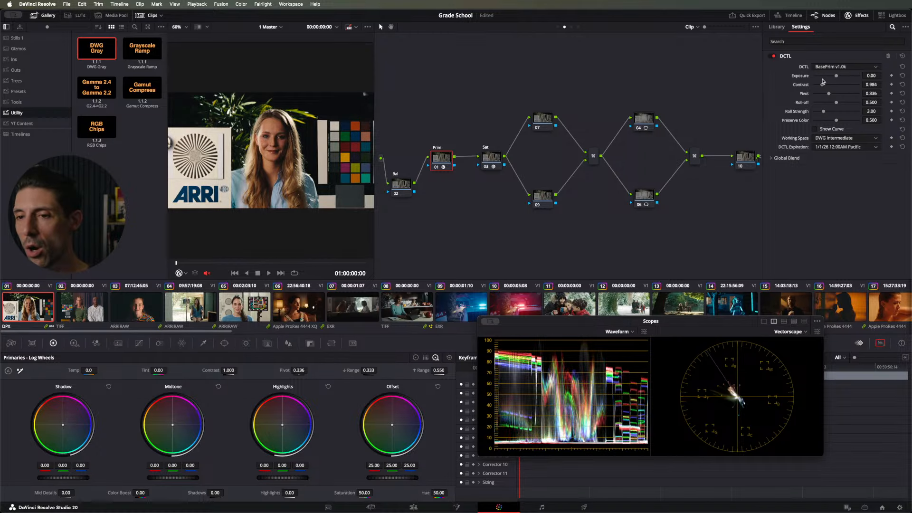
{"action": "left_click", "coordinate": [902, 84]}
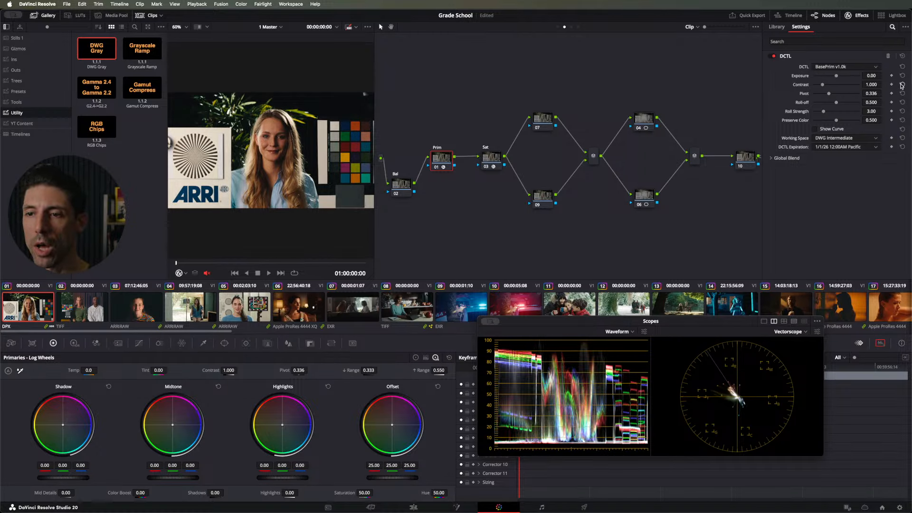
Step: Show the Prim node's DCTL curve and set Exposure to 0.27, Contrast to 1.391 and Roll-off to 1.000
{"action": "left_click", "coordinate": [825, 130]}
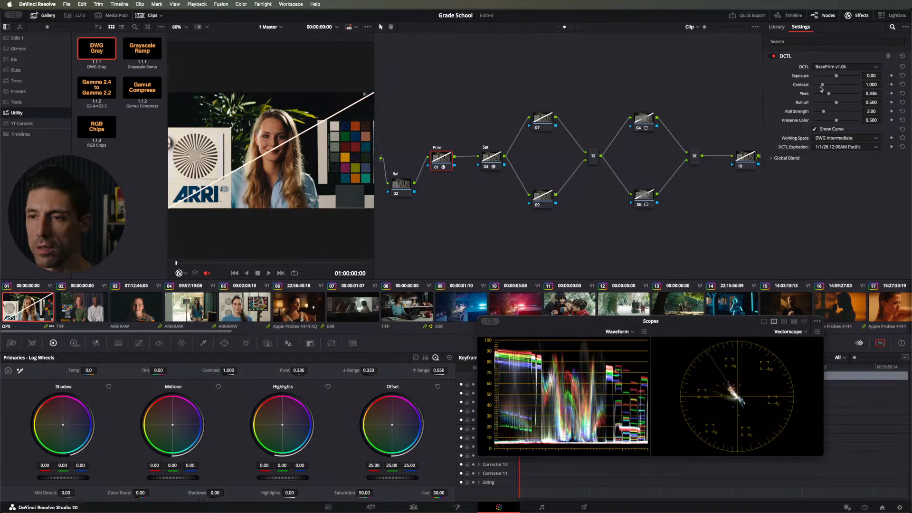
{"action": "left_click_drag", "start_coordinate": [837, 76], "coordinate": [827, 89]}
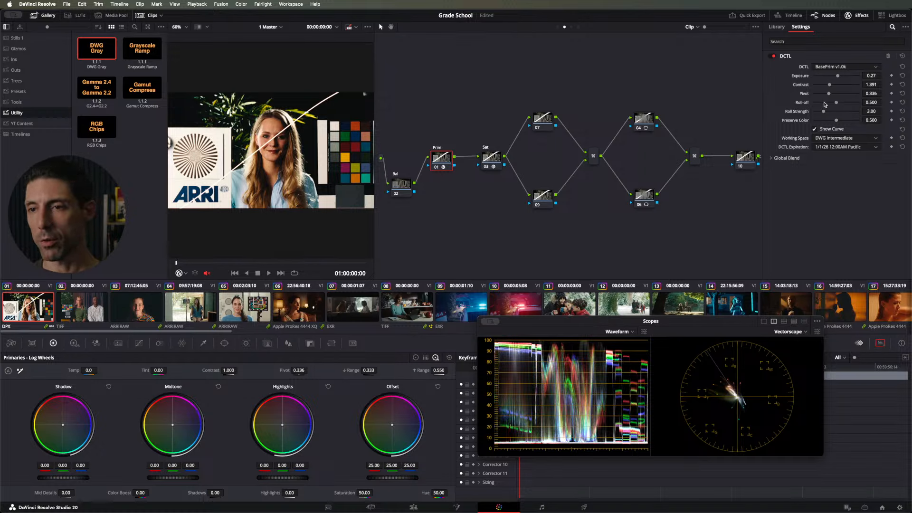
{"action": "left_click_drag", "start_coordinate": [836, 102], "coordinate": [808, 103]}
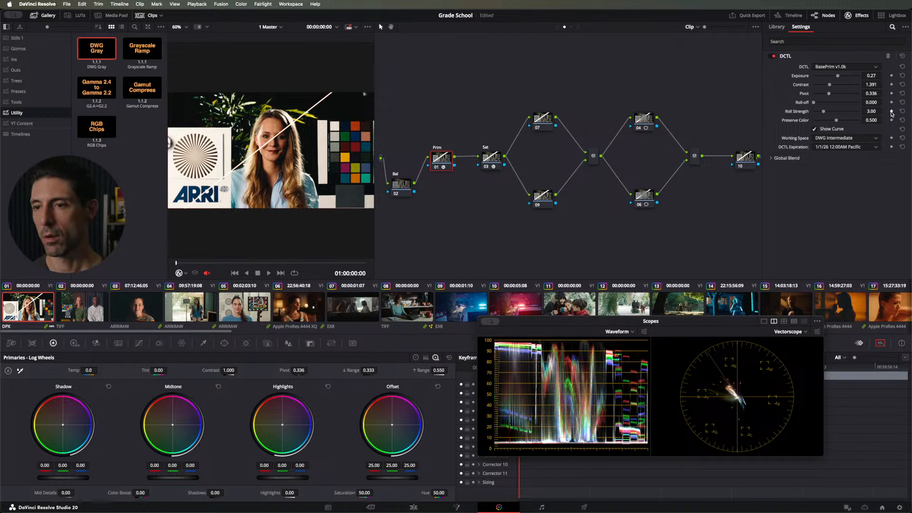
{"action": "double_click", "coordinate": [872, 102]}
{"action": "type", "text": "1"}
{"action": "key", "text": "Return"}
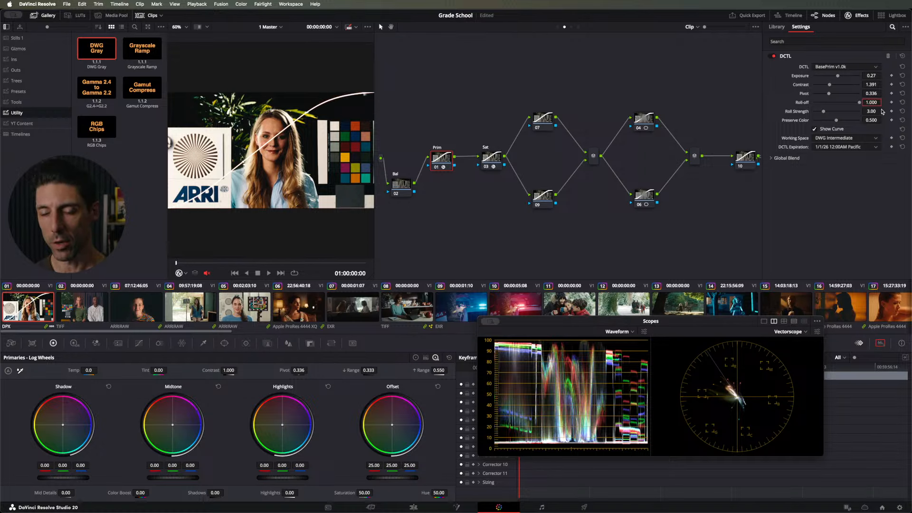
Step: Examine the S-curve for contrast option in the project's General Options, and close the settings without changes
{"action": "key", "text": "shift+9"}
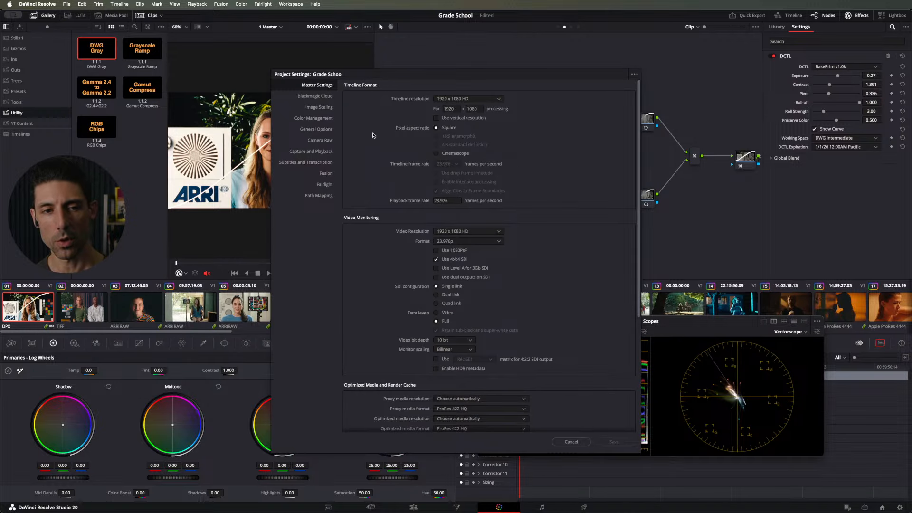
{"action": "left_click", "coordinate": [318, 130]}
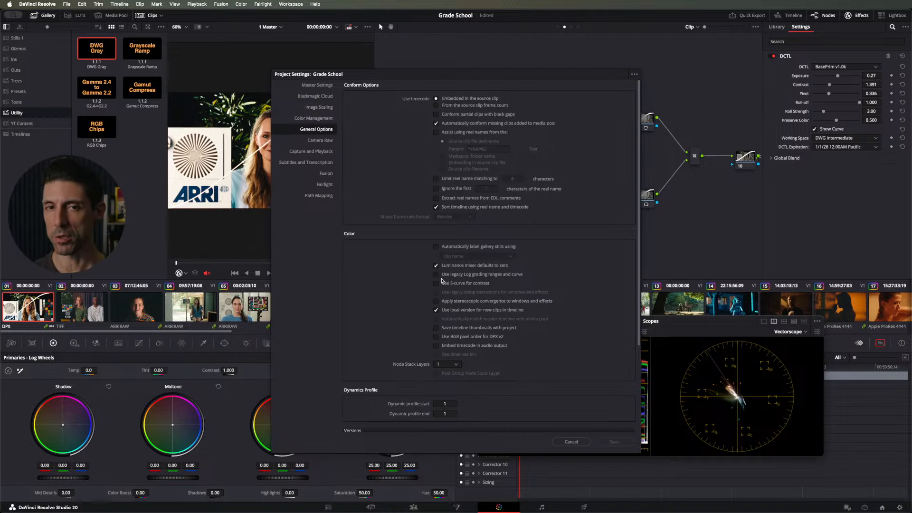
{"action": "key", "text": "Escape"}
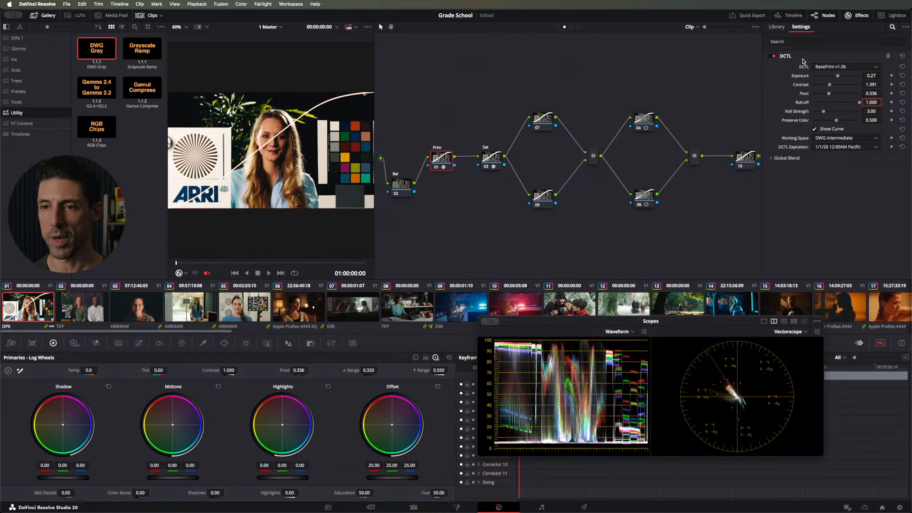
Step: Try lower Roll-off values such as 0.341 on the Prim node's DCTL, and return to Roll-off 1.000 and Roll Strength 3.00
{"action": "left_click_drag", "start_coordinate": [859, 102], "coordinate": [780, 107]}
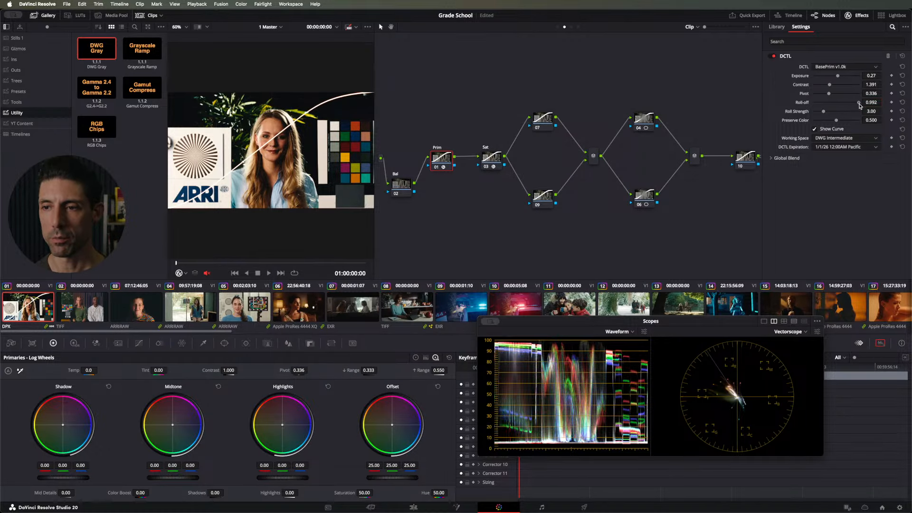
{"action": "left_click_drag", "start_coordinate": [840, 100], "coordinate": [827, 98]}
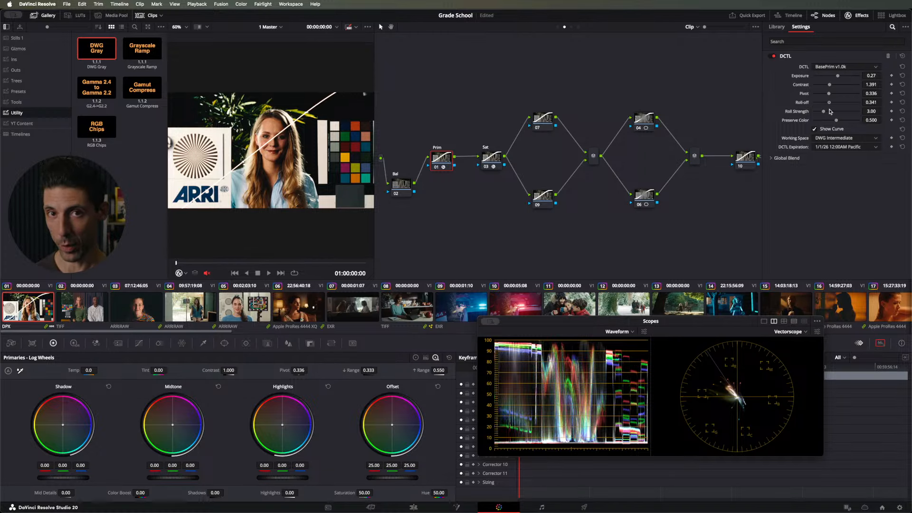
{"action": "left_click", "coordinate": [903, 103]}
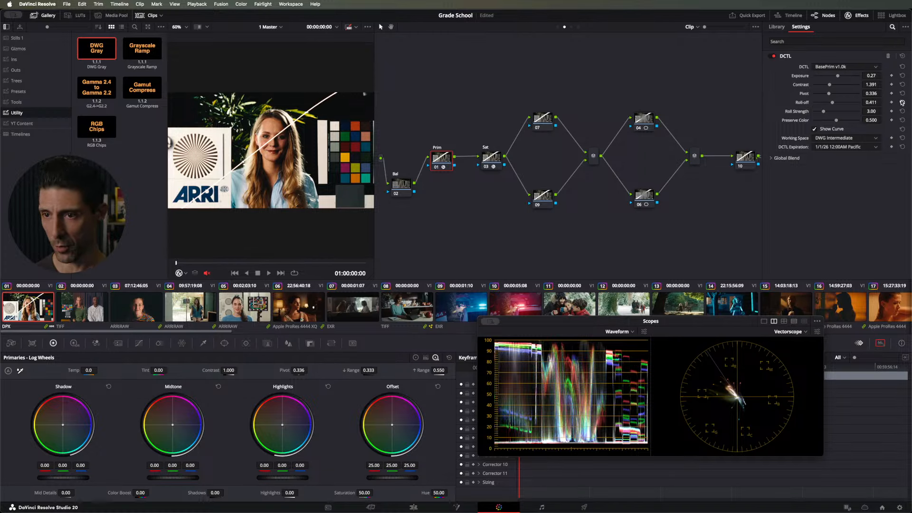
{"action": "left_click_drag", "start_coordinate": [831, 108], "coordinate": [892, 106]}
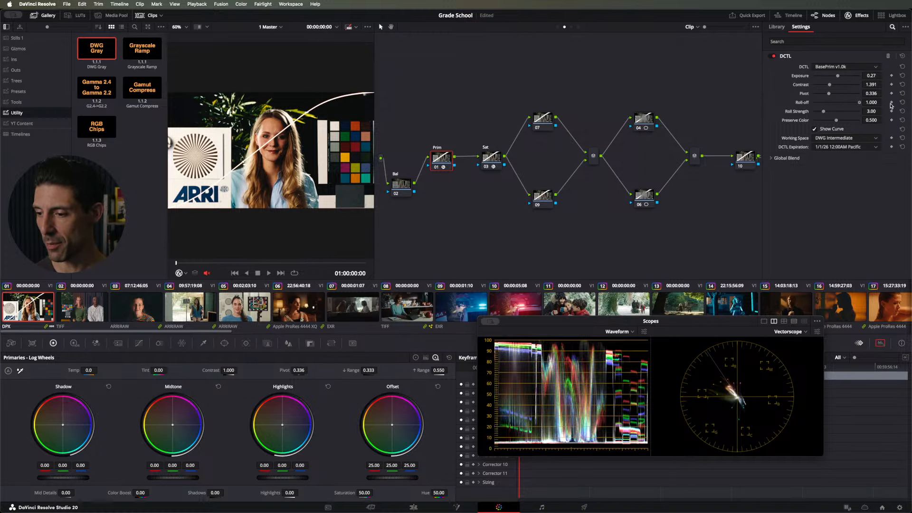
{"action": "mouse_move", "coordinate": [826, 114]}
{"action": "left_mouse_down"}
{"action": "mouse_move", "coordinate": [850, 112]}
{"action": "mouse_move", "coordinate": [812, 111]}
{"action": "mouse_move", "coordinate": [835, 111]}
{"action": "left_mouse_up"}
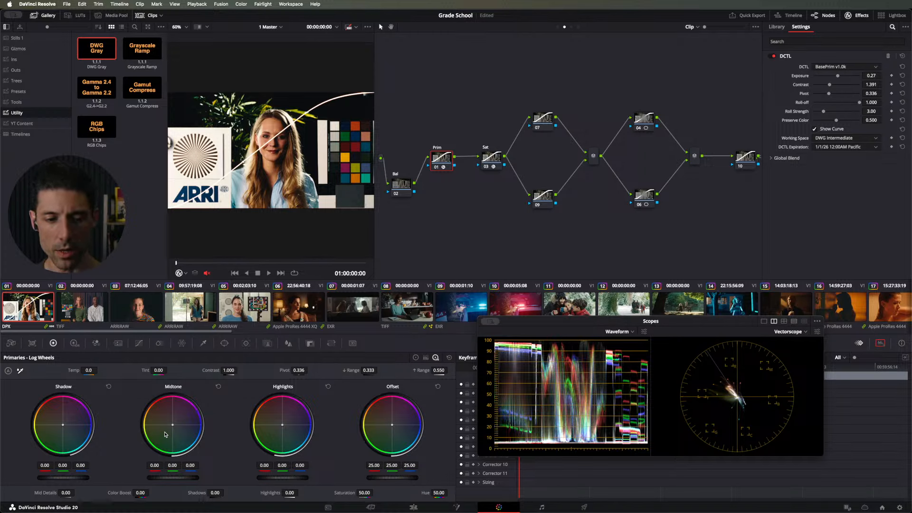
Step: Try a master Gain of 1.13 on the Prim node in the Primaries Color Bars, and return it to 1.00
{"action": "left_click", "coordinate": [425, 358]}
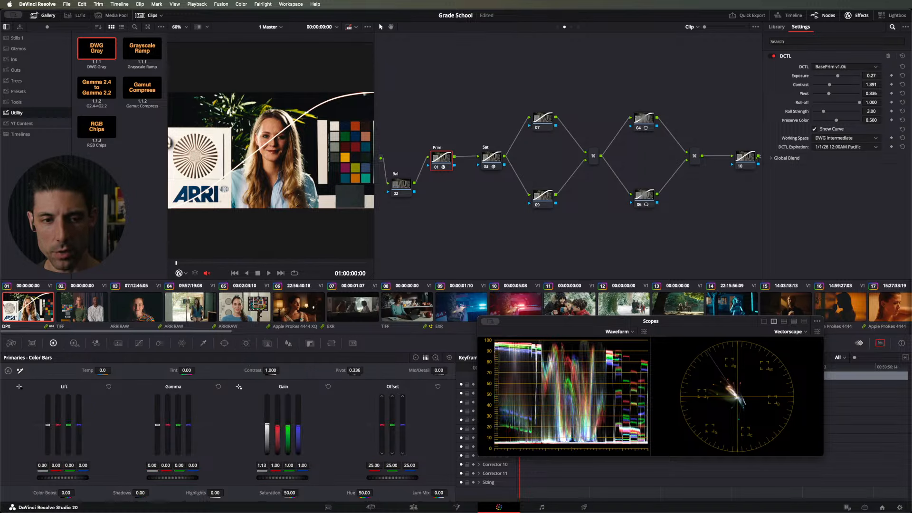
{"action": "left_click_drag", "start_coordinate": [267, 437], "coordinate": [267, 428]}
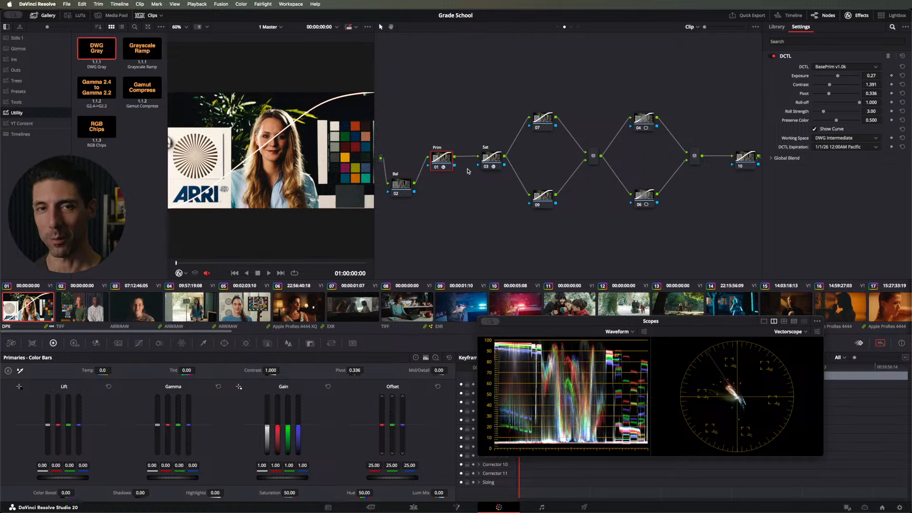
Step: Move the Prim node slightly down between Bal and Sat, and set its DCTL Preserve Color to 0.488
{"action": "left_click_drag", "start_coordinate": [443, 145], "coordinate": [450, 157]}
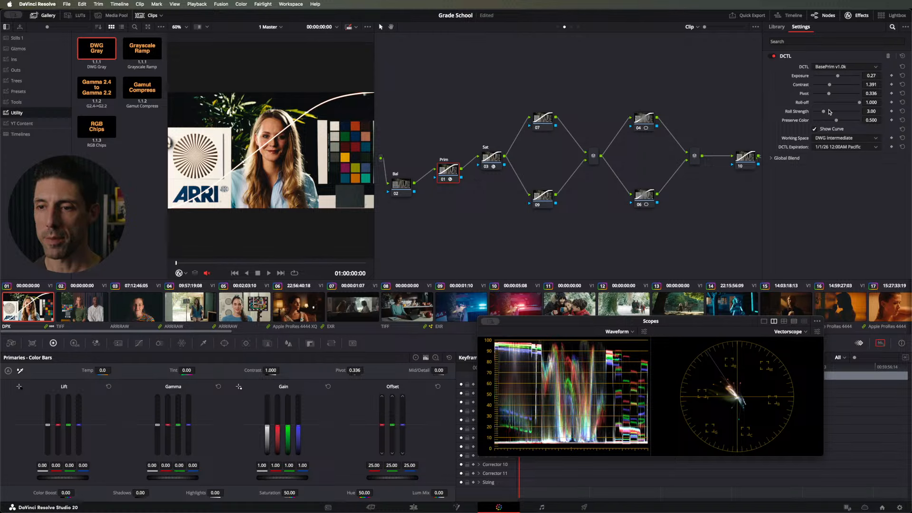
{"action": "left_click_drag", "start_coordinate": [832, 121], "coordinate": [831, 121]}
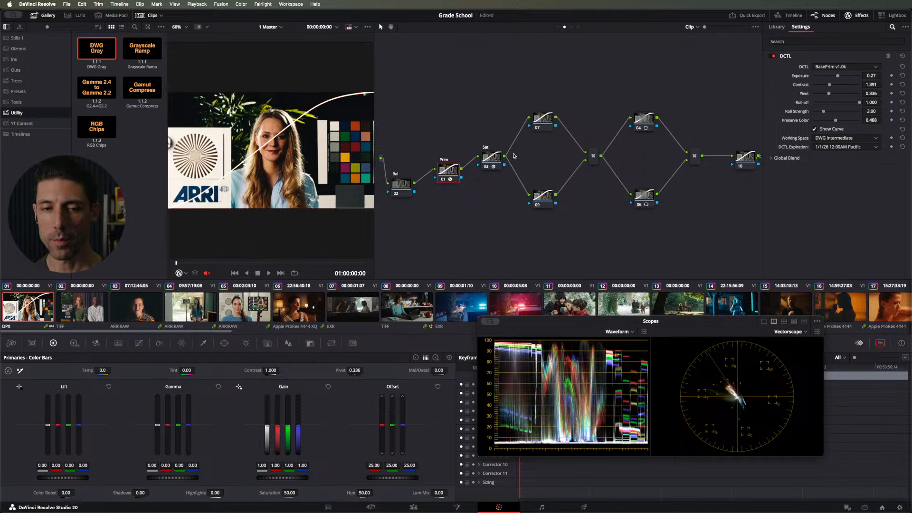
Step: Nudge the Prim node's position and turn off its DCTL curve display
{"action": "left_click", "coordinate": [398, 189]}
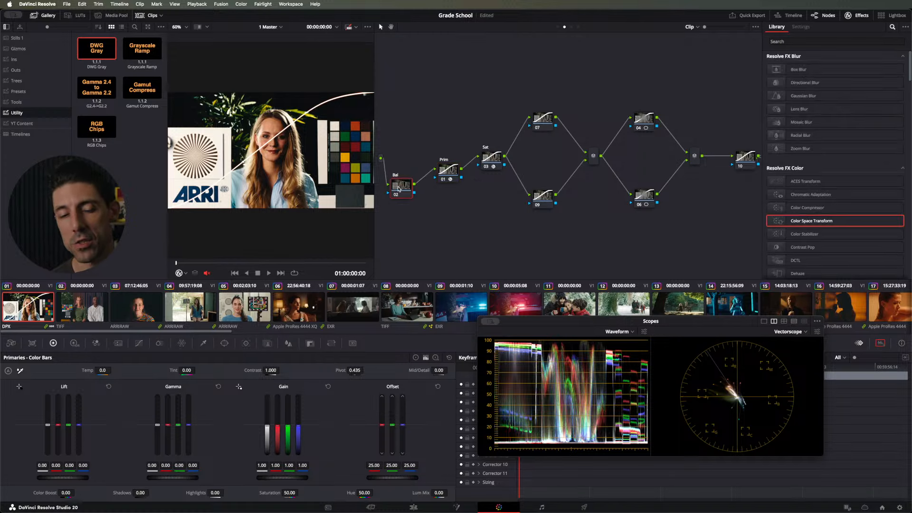
{"action": "left_click_drag", "start_coordinate": [448, 178], "coordinate": [446, 176]}
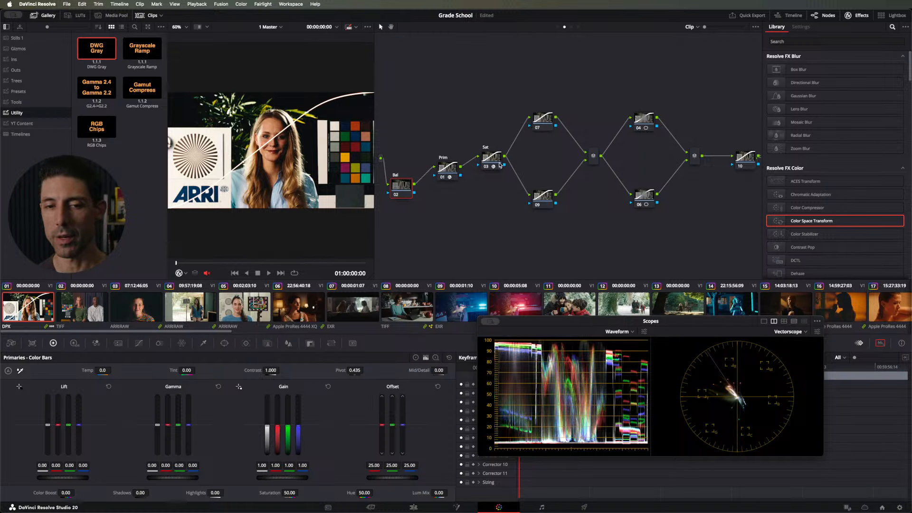
{"action": "left_click", "coordinate": [455, 170]}
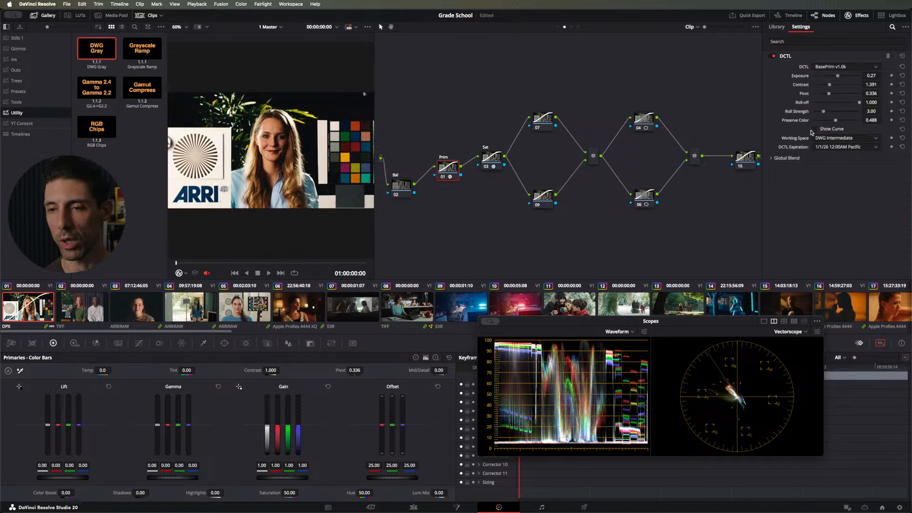
Step: Change the Bal node's gamma and set its Gain to red 1.06, green 0.97 and blue 0.92
{"action": "left_click", "coordinate": [400, 185]}
{"action": "right_click", "coordinate": [401, 195]}
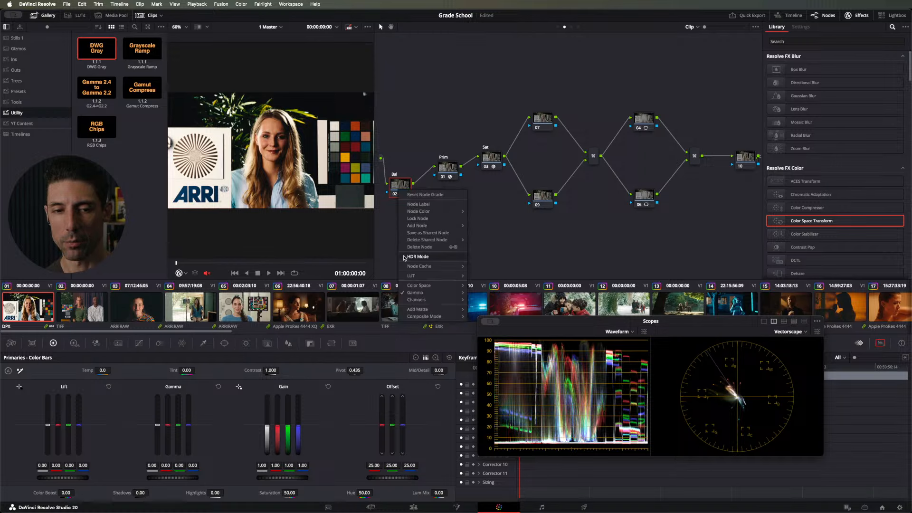
{"action": "mouse_move", "coordinate": [427, 293]}
{"action": "left_click", "coordinate": [413, 113]}
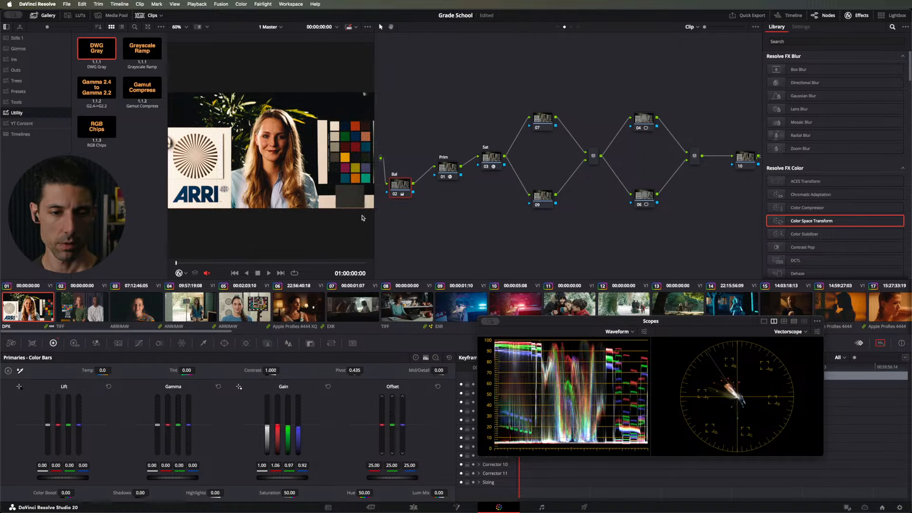
Step: Switch to clip 06, change its Bal node's gamma, and set Gain to red 0.90, green 0.94 and blue 1.27
{"action": "left_click", "coordinate": [277, 309]}
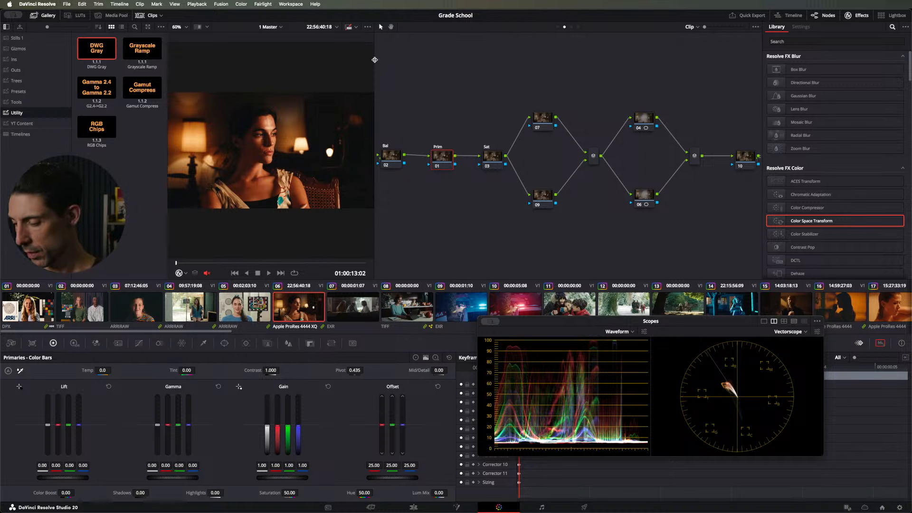
{"action": "key", "text": "alt+shift+;"}
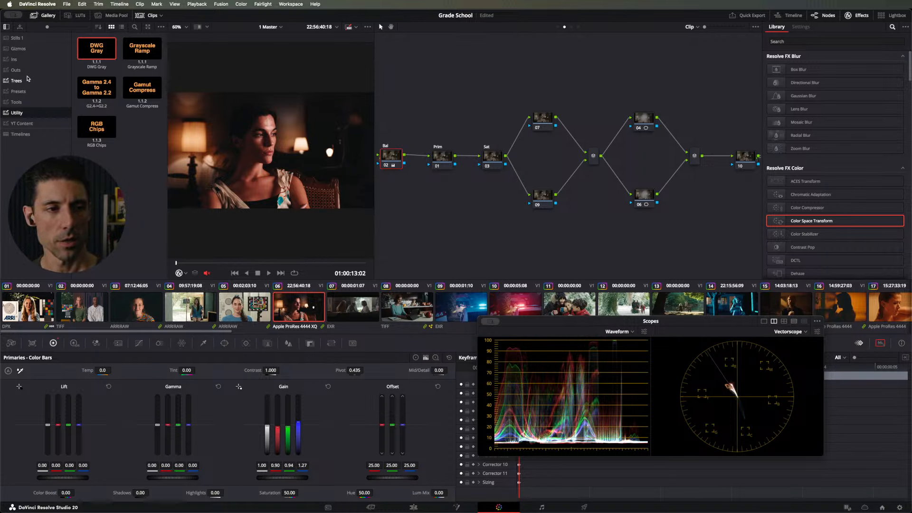
Step: Apply the CKC Pro Tree still from the Trees album to clip 06, with Prim DCTL Exposure 0.40, Contrast 0.864 and Roll-off 1.000
{"action": "left_click", "coordinate": [17, 81]}
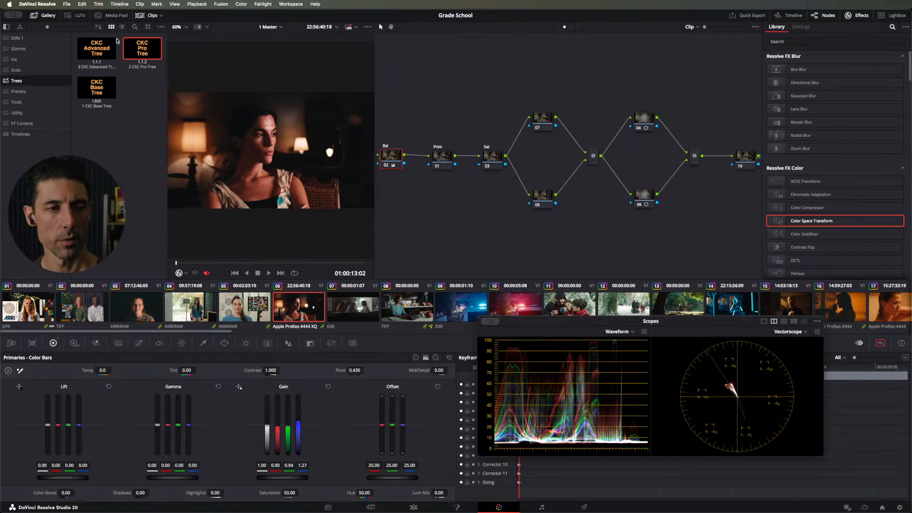
{"action": "double_click", "coordinate": [152, 55]}
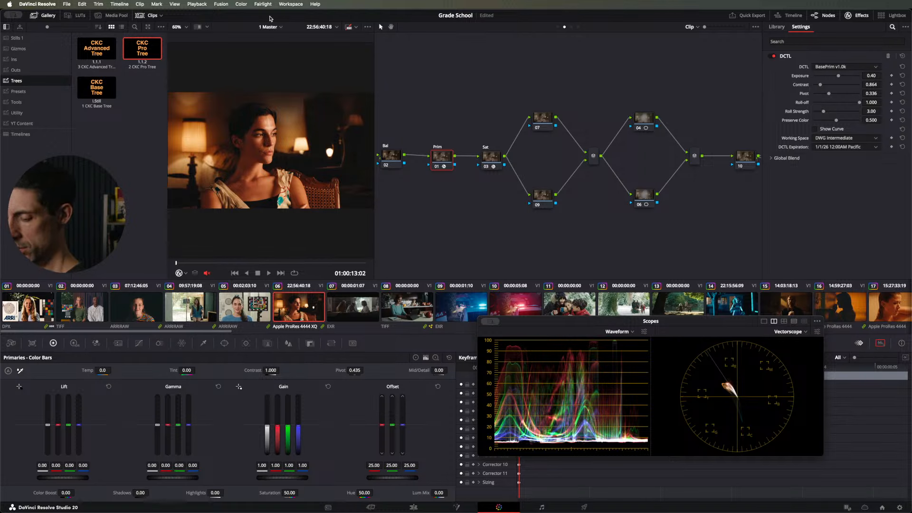
Step: Change the Bal node's gamma and balance its Gain to red 0.89, green 0.97 and blue 1.24, comparing with the node bypassed
{"action": "key", "text": "shift+semicolon"}
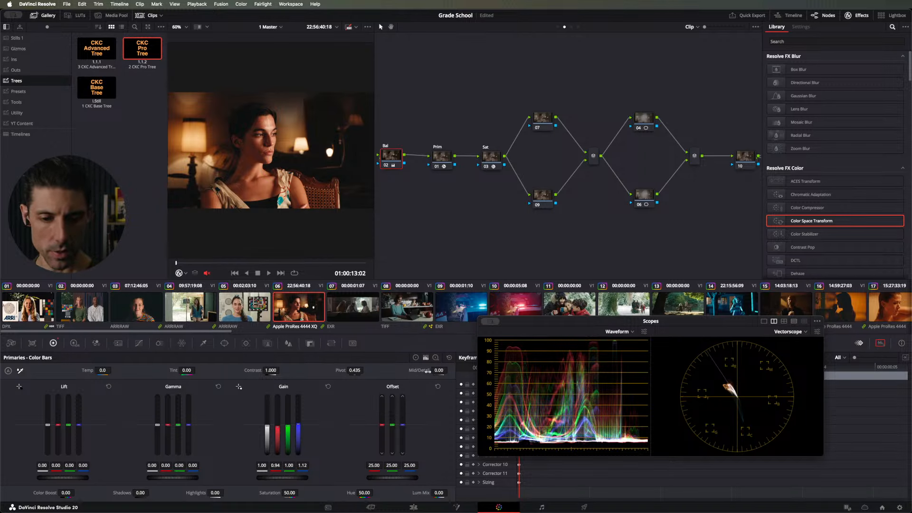
{"action": "left_click", "coordinate": [416, 357]}
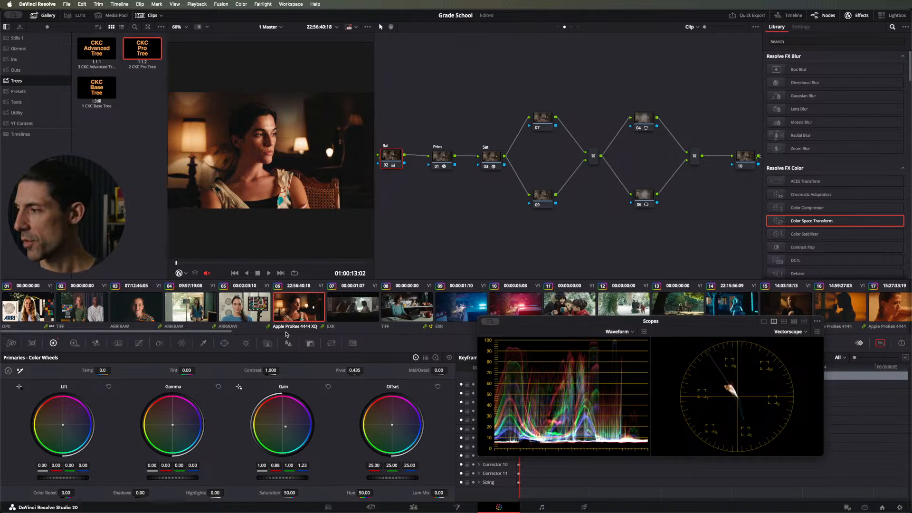
{"action": "key", "text": "ctrl+d"}
{"action": "key", "text": "ctrl+d"}
{"action": "key", "text": "ctrl+d"}
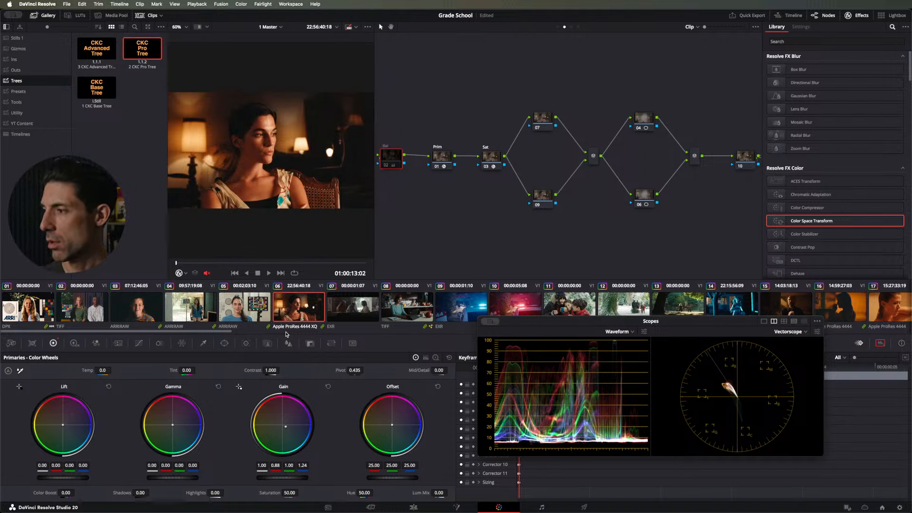
{"action": "key", "text": "ctrl+d"}
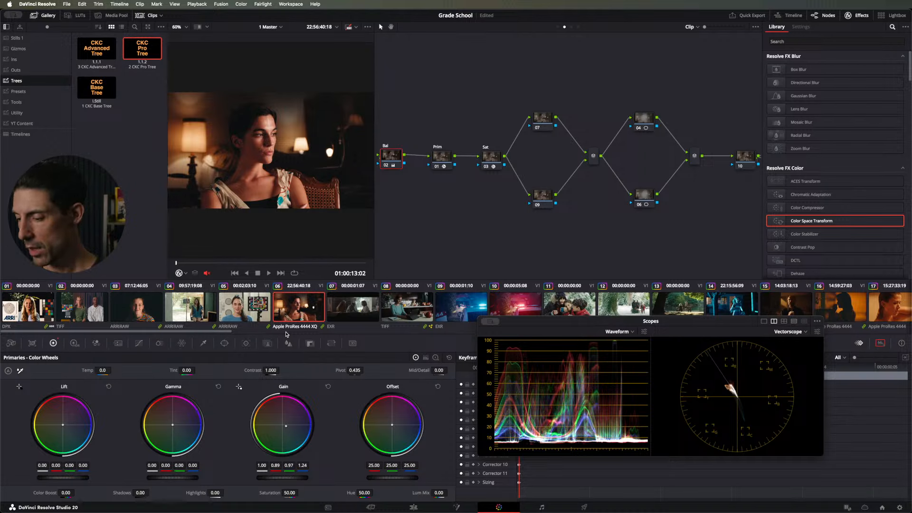
{"action": "key", "text": "ctrl+d"}
{"action": "key", "text": "ctrl+d"}
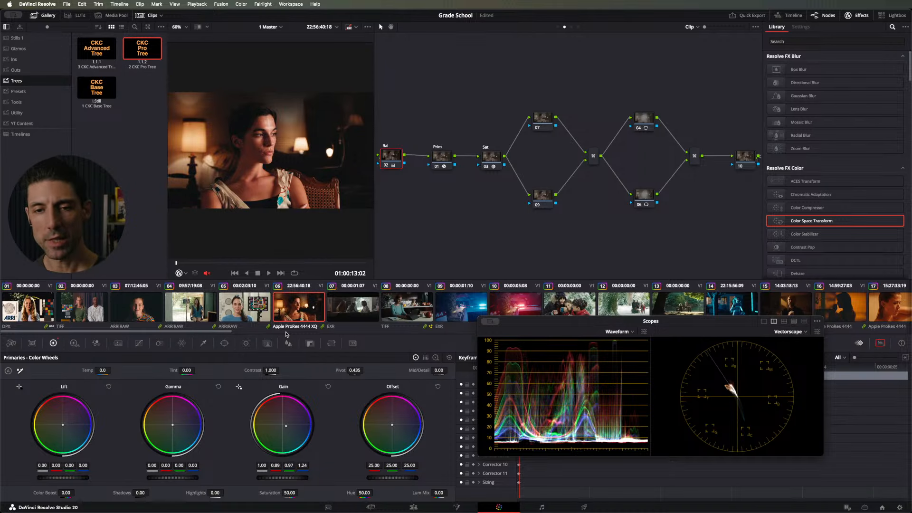
Step: Open the Sat node's SatShaper DCTL settings and move the node slightly toward Prim
{"action": "left_click", "coordinate": [488, 164]}
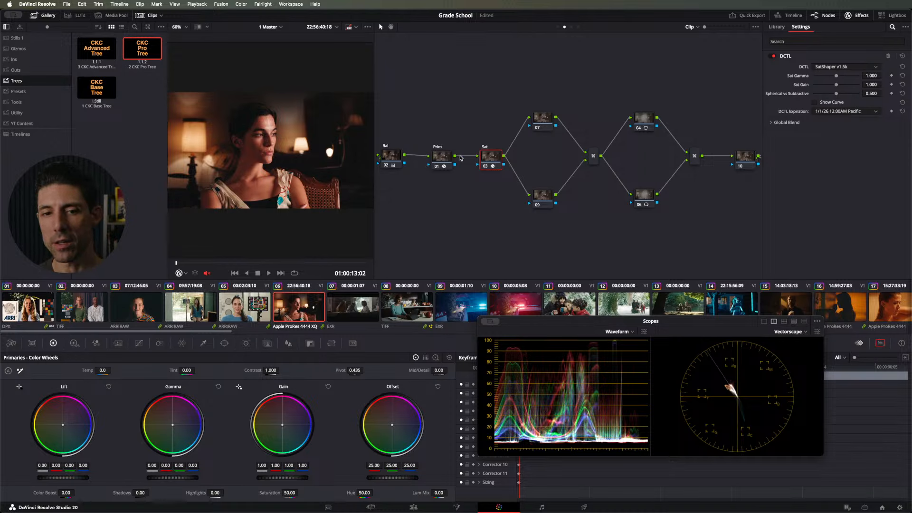
{"action": "left_click_drag", "start_coordinate": [482, 161], "coordinate": [479, 159]}
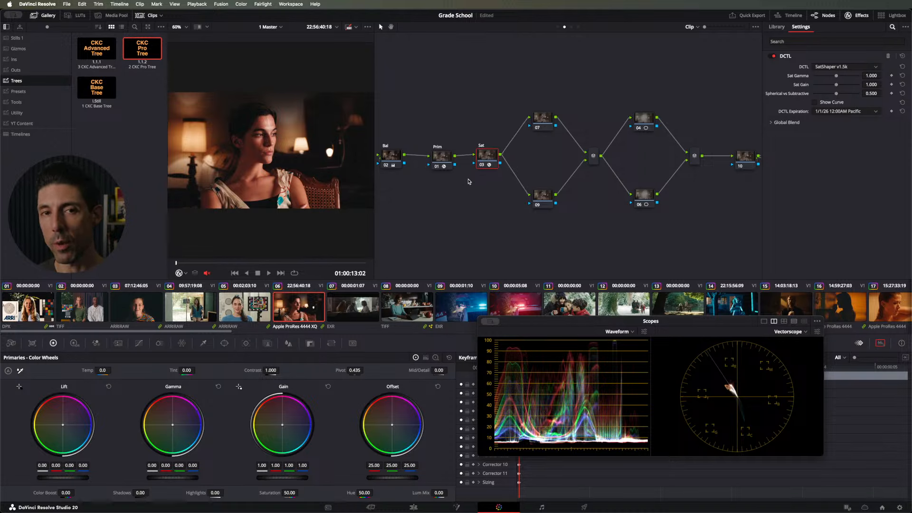
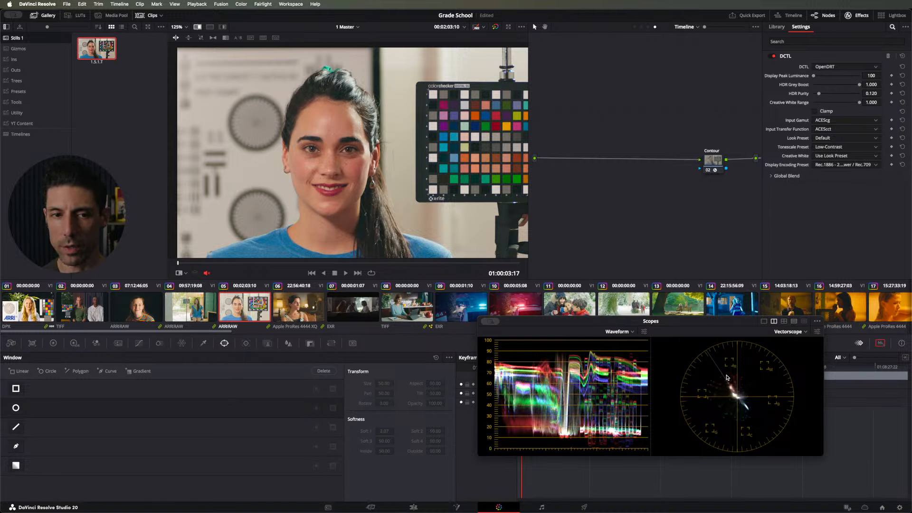
Step: Compare clip 05 with the gallery reference still by switching the wipe on and off
{"action": "key", "text": "super+w"}
{"action": "key", "text": "super+w"}
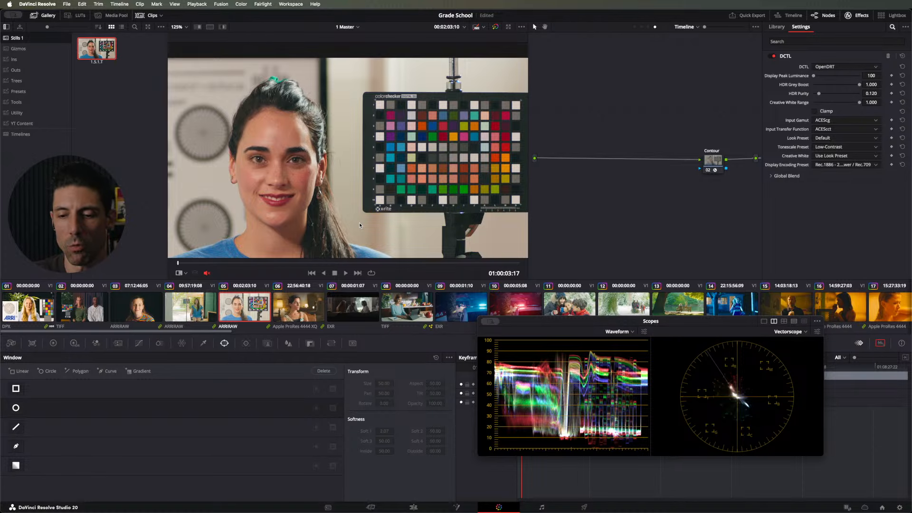
{"action": "key", "text": "super+w"}
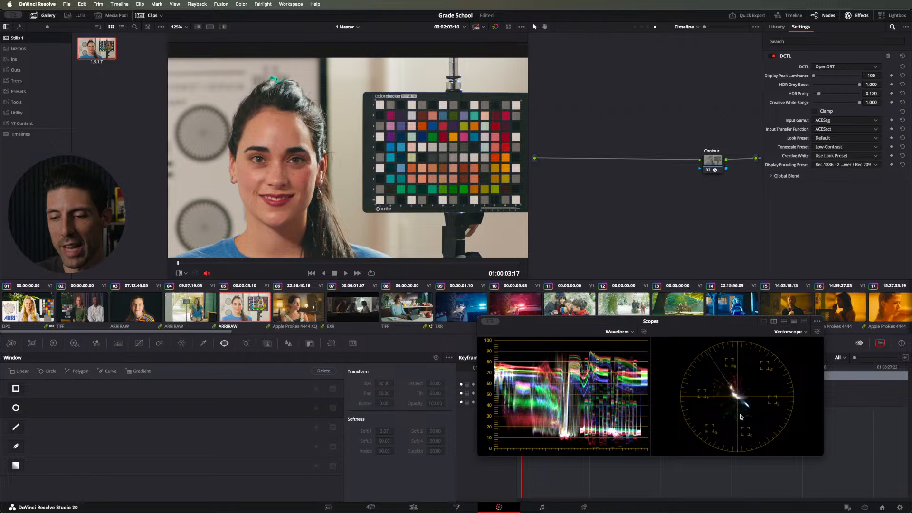
{"action": "key", "text": "super+w"}
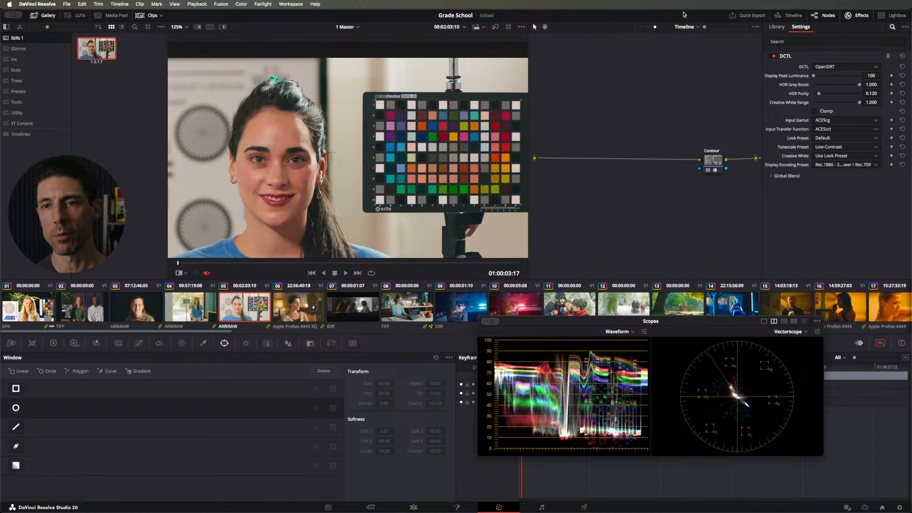
Step: Delete the only still in the Stills 1 album and fit clip 05's whole image in the viewer
{"action": "left_click", "coordinate": [641, 27]}
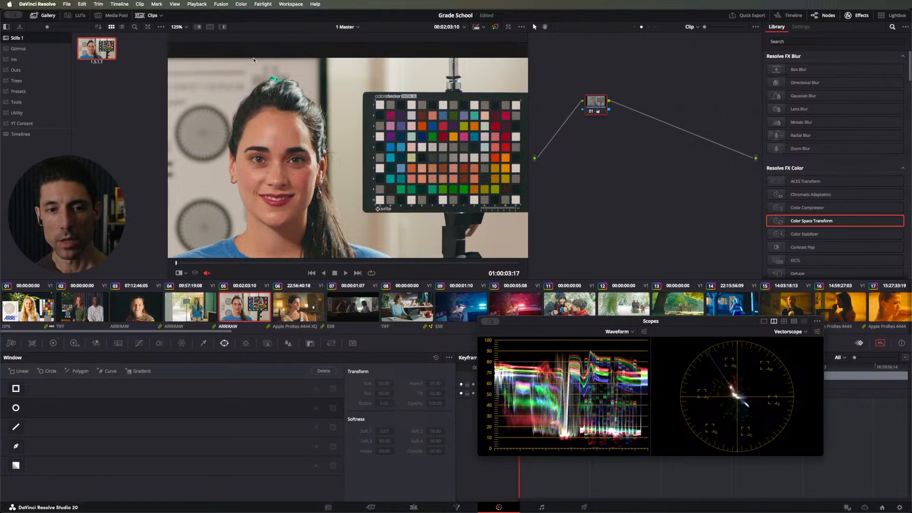
{"action": "left_click", "coordinate": [103, 50]}
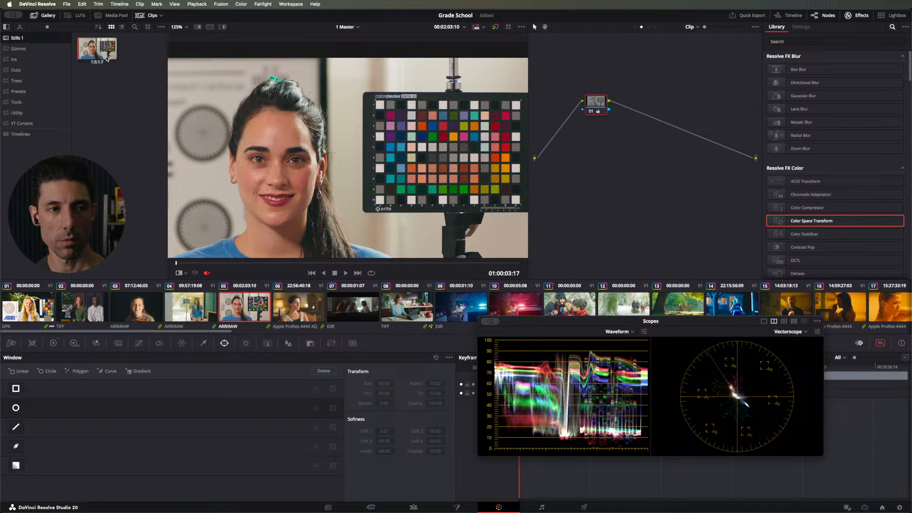
{"action": "key", "text": "BackSpace"}
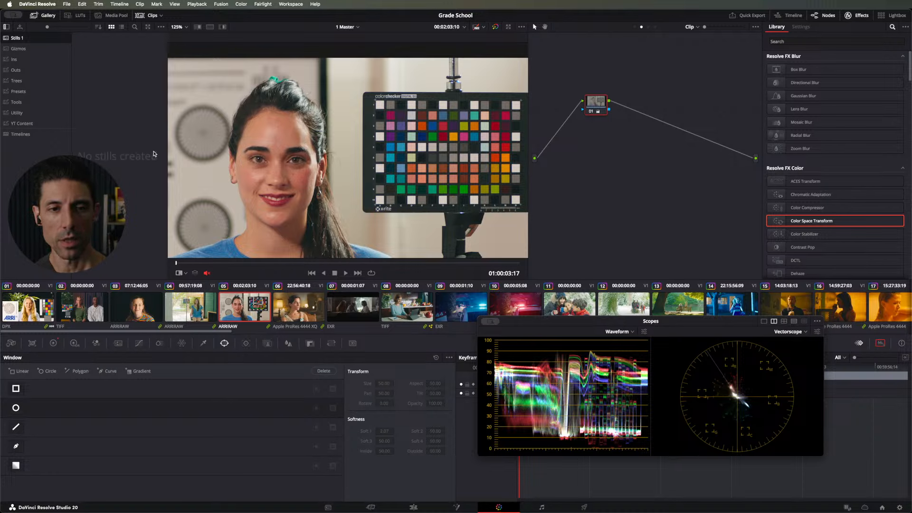
{"action": "key", "text": "shift+z"}
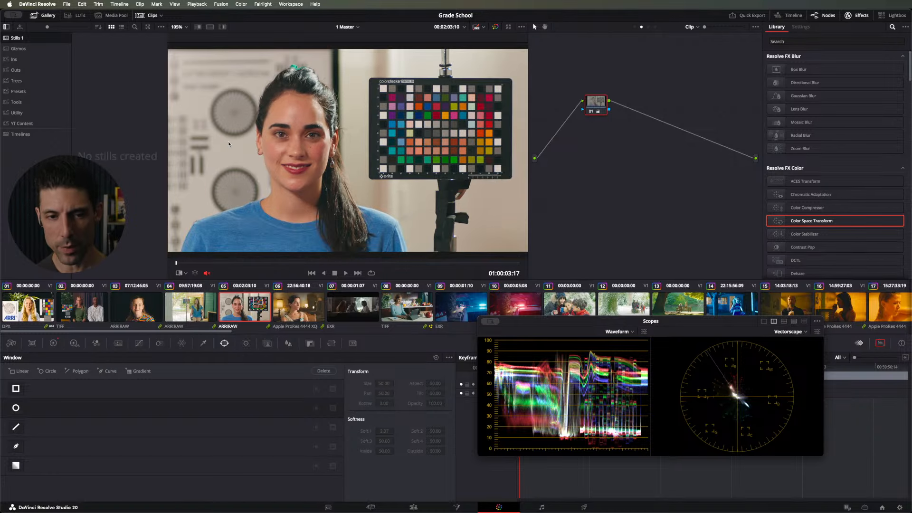
Step: Set Gain to 0.89 on clip 05's clip-level node, comparing the image with the node bypassed
{"action": "left_click", "coordinate": [53, 343]}
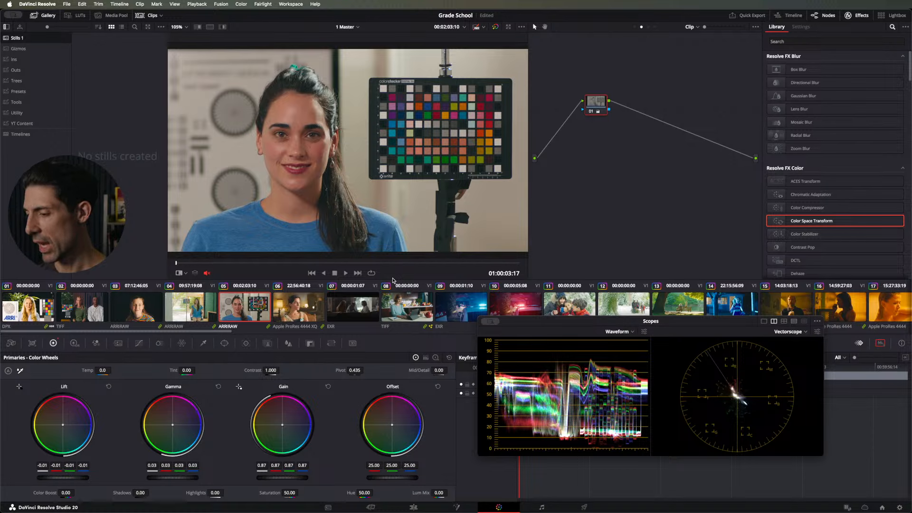
{"action": "key", "text": "super+d"}
{"action": "key", "text": "super+d"}
{"action": "key", "text": "super+d"}
{"action": "key", "text": "super+d"}
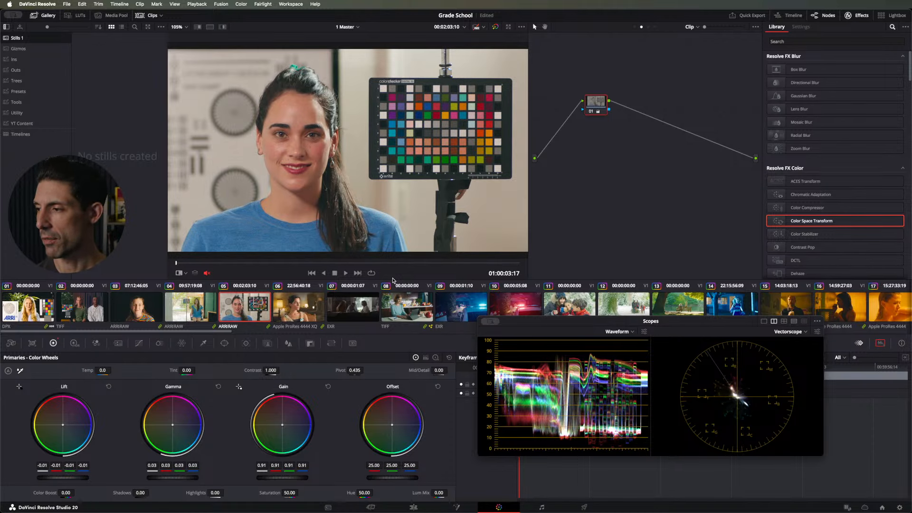
{"action": "key", "text": "super+d"}
{"action": "key", "text": "super+d"}
{"action": "key", "text": "super+d"}
{"action": "key", "text": "super+d"}
{"action": "key", "text": "super+d"}
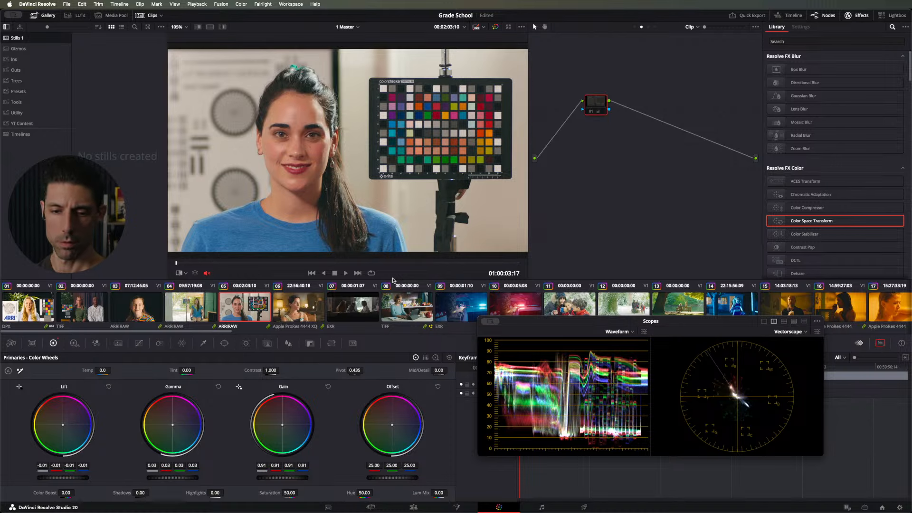
{"action": "key", "text": "super+d"}
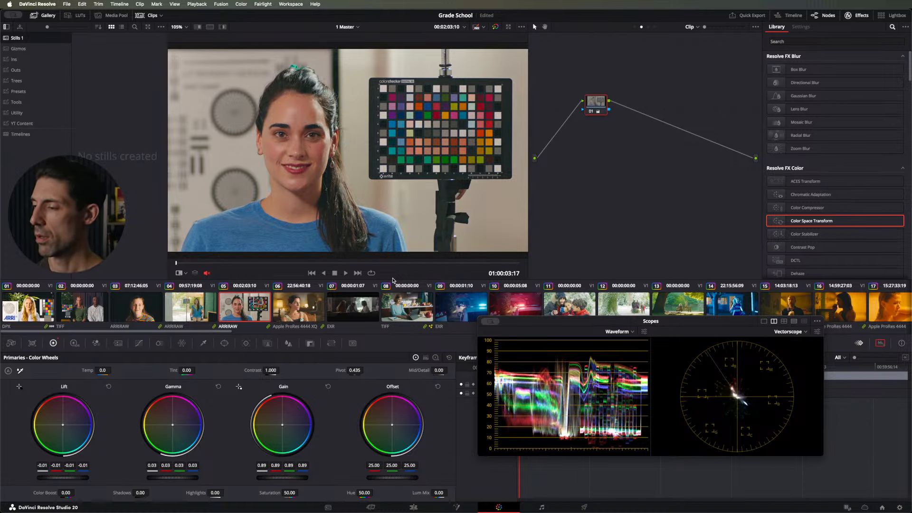
Step: Set the clip-level node's Gamma to 0.04 while comparing the image with the node bypassed
{"action": "key", "text": "super+d"}
{"action": "key", "text": "super+d"}
{"action": "key", "text": "super+d"}
{"action": "key", "text": "super+d"}
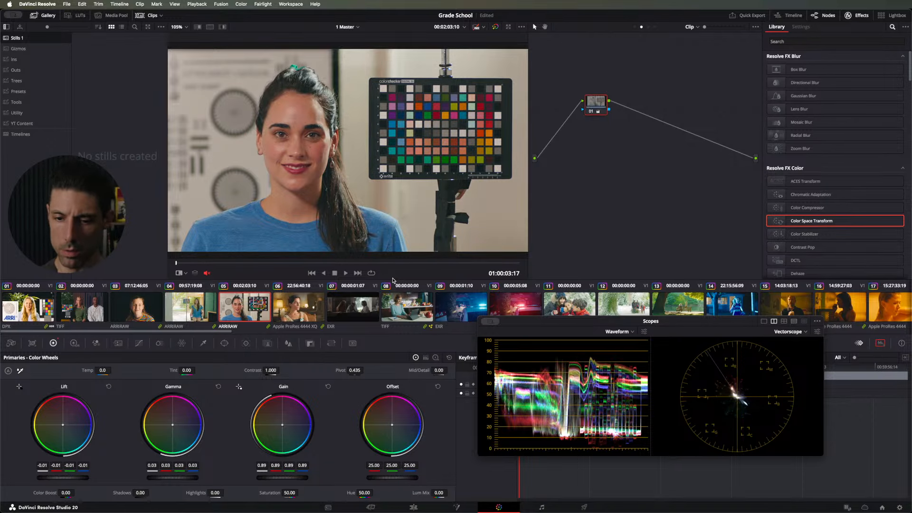
{"action": "key", "text": "super+d"}
{"action": "key", "text": "super+d"}
{"action": "key", "text": "super+d"}
{"action": "key", "text": "super+d"}
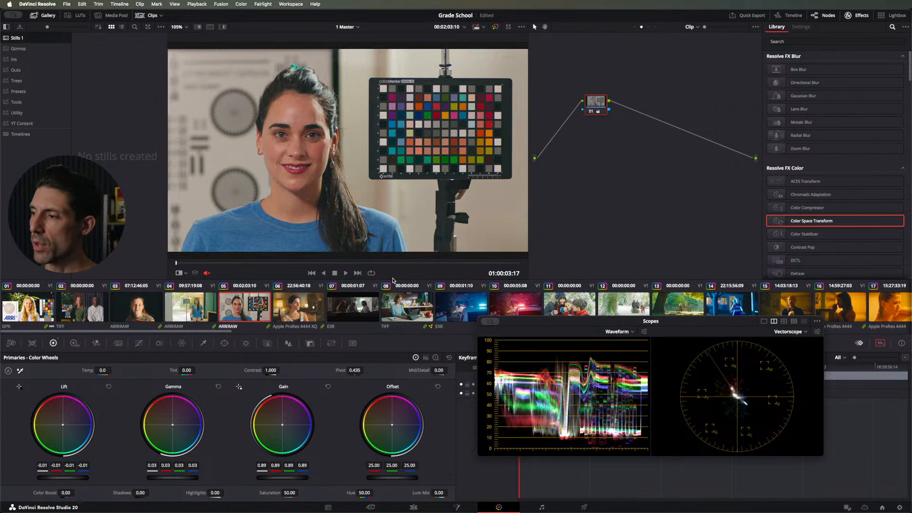
{"action": "key", "text": "super+d"}
{"action": "key", "text": "super+d"}
{"action": "key", "text": "super+d"}
{"action": "key", "text": "super+d"}
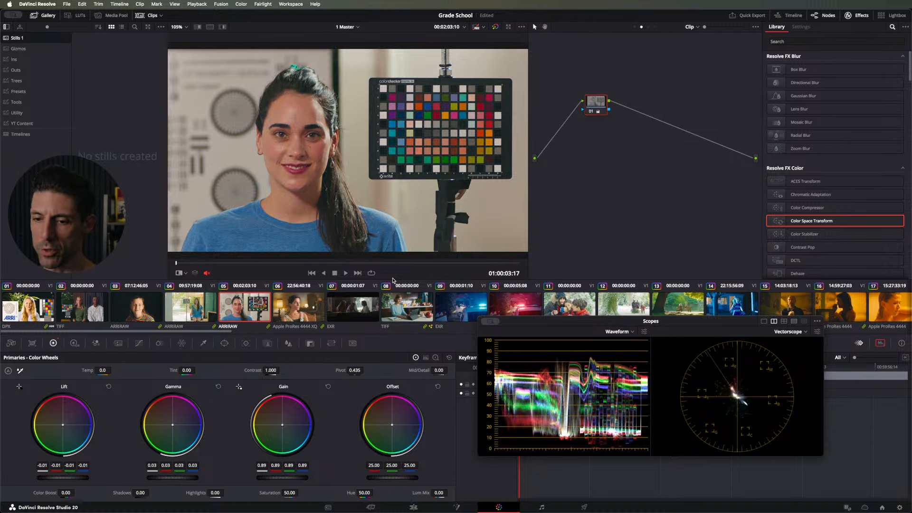
{"action": "key", "text": "super+d"}
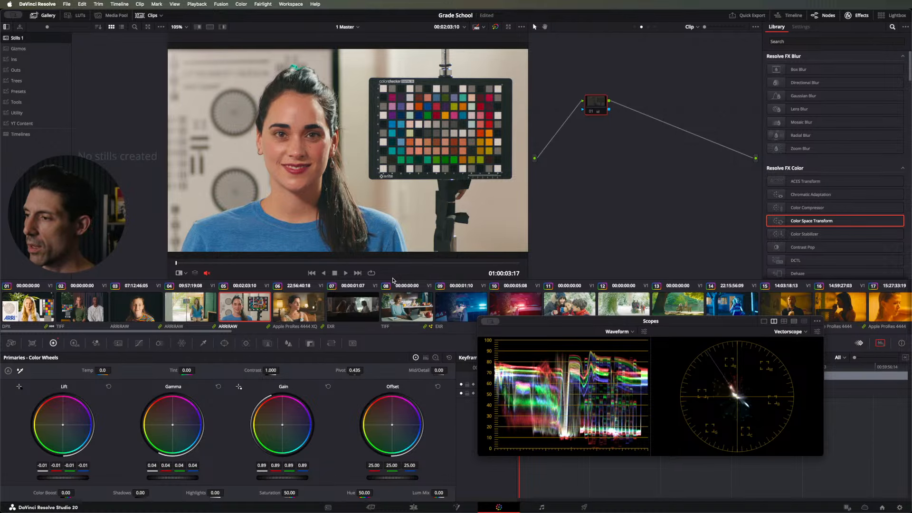
Step: Set the clip-level node's Lift to -0.02 while comparing the image with the node bypassed
{"action": "key", "text": "super+d"}
{"action": "key", "text": "super+d"}
{"action": "key", "text": "super+d"}
{"action": "key", "text": "super+d"}
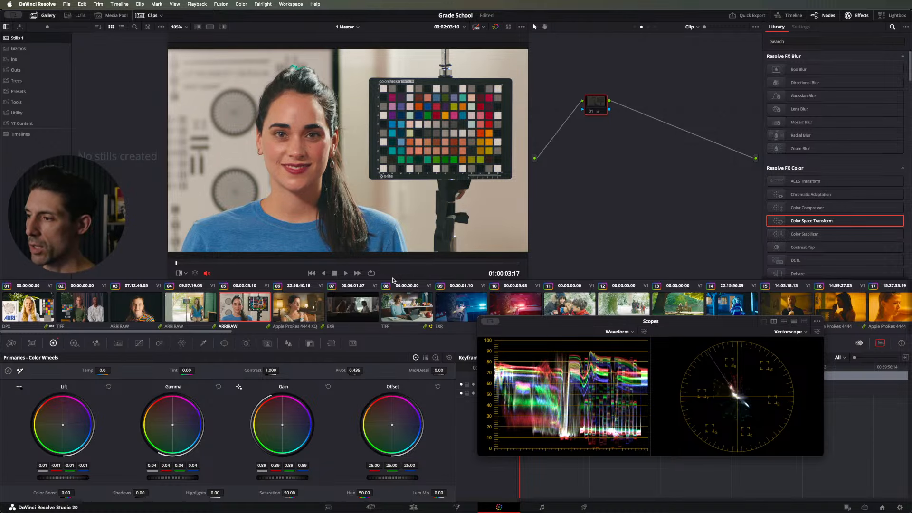
{"action": "key", "text": "super+d"}
{"action": "key", "text": "super+d"}
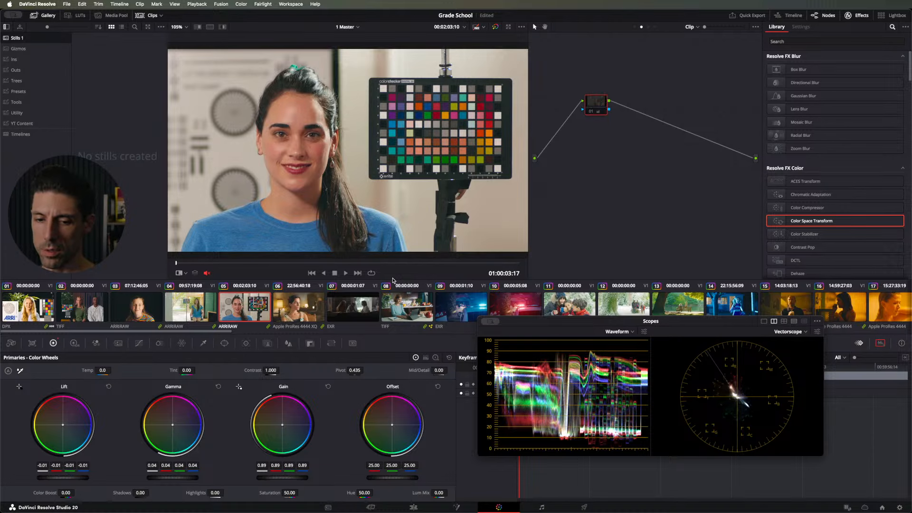
{"action": "key", "text": "super+d"}
Step: Compare clip 05's graded image with the node bypassed, leaving the node enabled
{"action": "key", "text": "super+d"}
{"action": "key", "text": "super+d"}
{"action": "key", "text": "super+d"}
{"action": "key", "text": "super+d"}
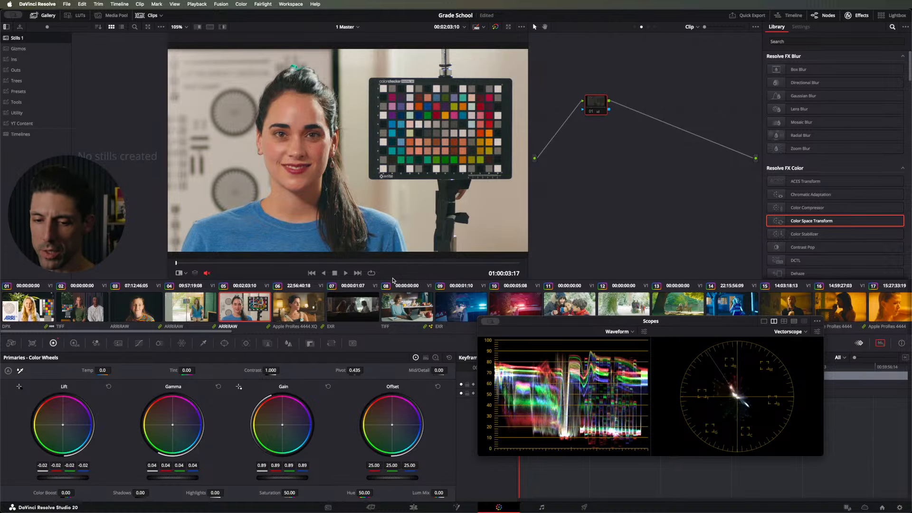
{"action": "key", "text": "super+d"}
{"action": "key", "text": "super+d"}
{"action": "key", "text": "super+d"}
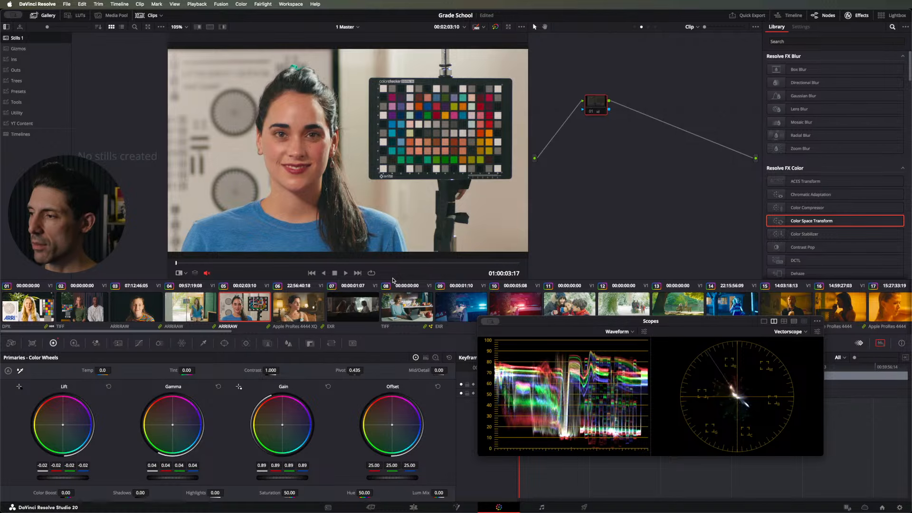
{"action": "key", "text": "super+d"}
{"action": "key", "text": "super+d"}
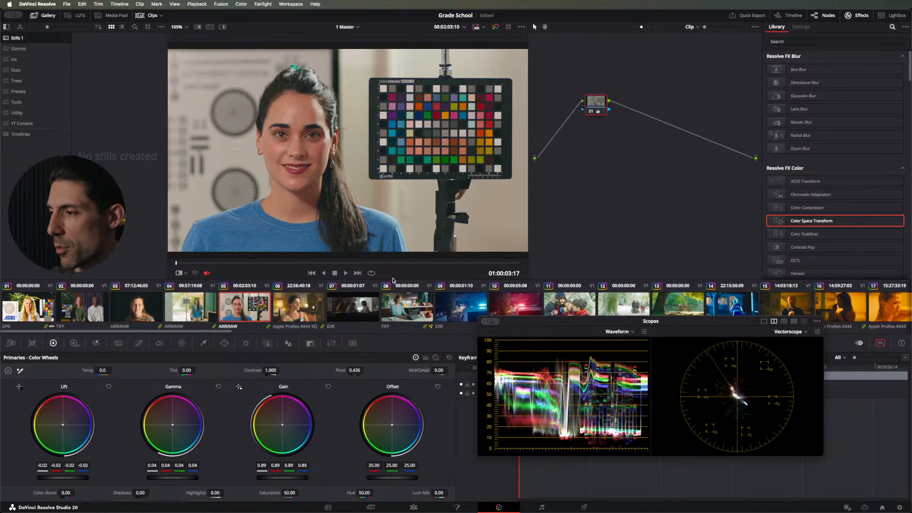
{"action": "key", "text": "super+d"}
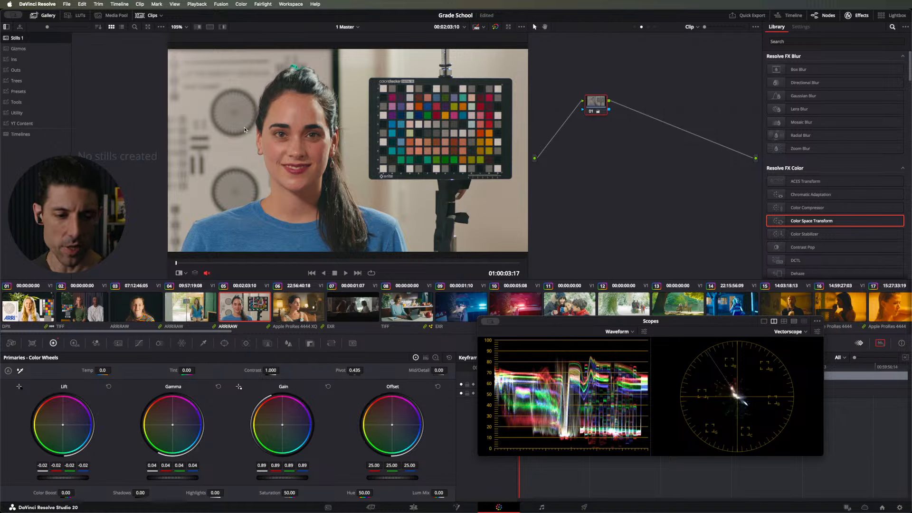
Step: Grab a still of the graded clip 05 and label it ACES
{"action": "right_click", "coordinate": [252, 93]}
{"action": "left_click", "coordinate": [264, 105]}
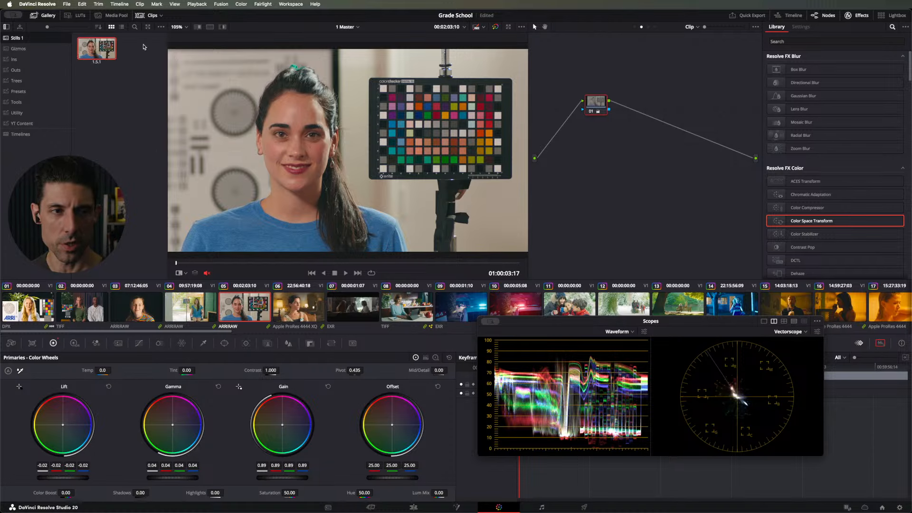
{"action": "right_click", "coordinate": [101, 47]}
{"action": "left_click", "coordinate": [123, 109]}
{"action": "type", "text": "ACES"}
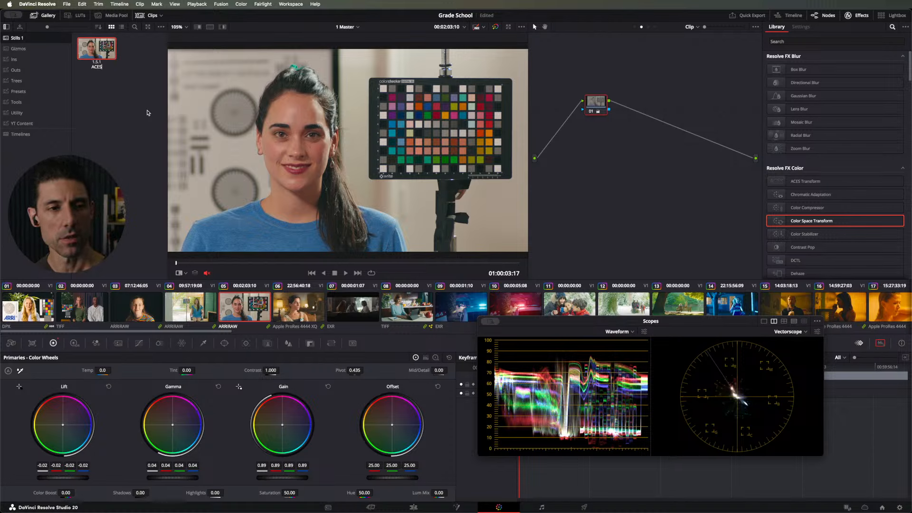
{"action": "key", "text": "Return"}
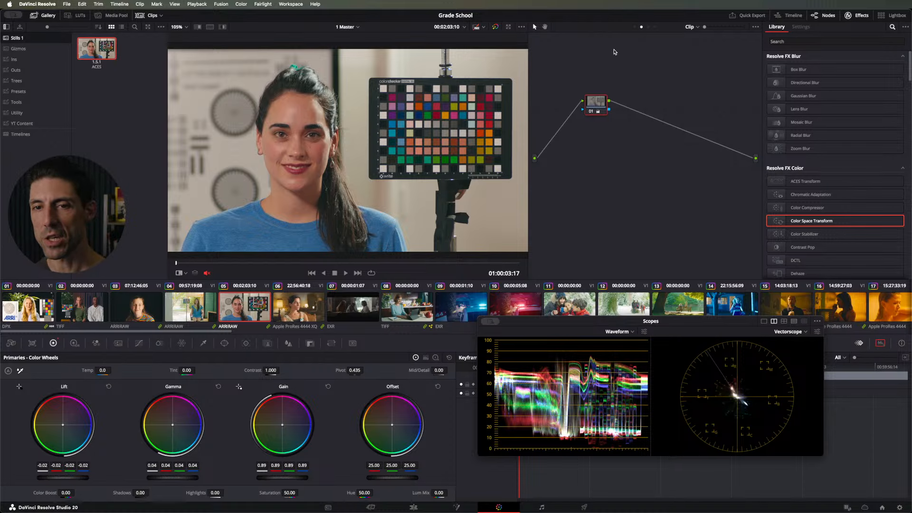
Step: Set the group pre-clip Color Space Transform's output to DaVinci Wide Gamut and DaVinci Intermediate
{"action": "left_click", "coordinate": [634, 27]}
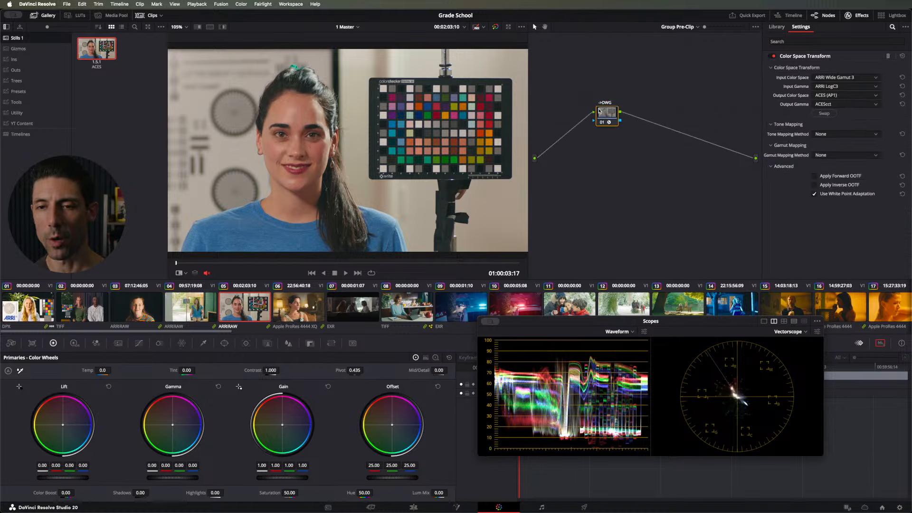
{"action": "left_click_drag", "start_coordinate": [603, 113], "coordinate": [604, 116]}
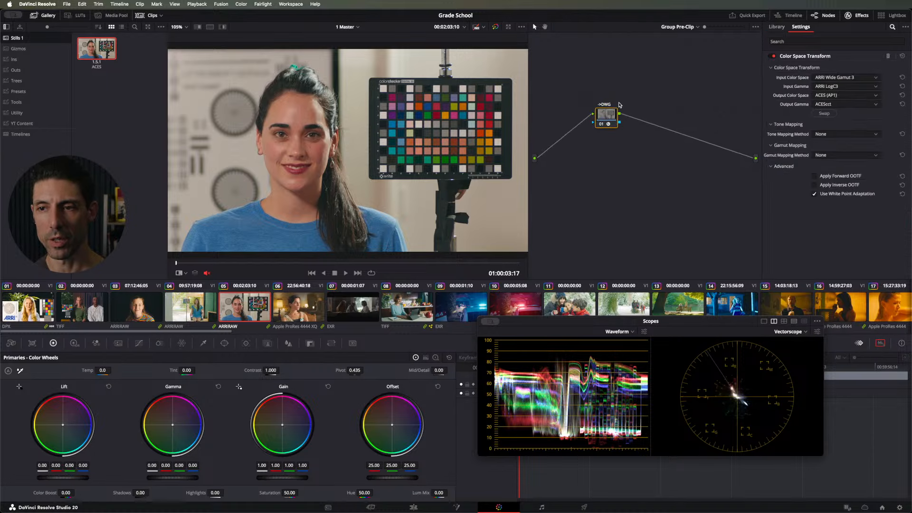
{"action": "left_click", "coordinate": [824, 95]}
{"action": "left_click", "coordinate": [823, 96]}
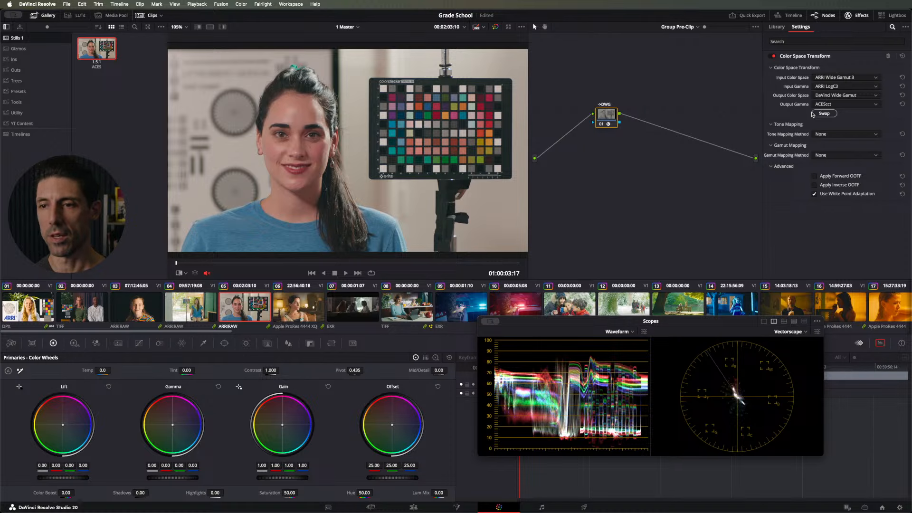
{"action": "left_click", "coordinate": [843, 105]}
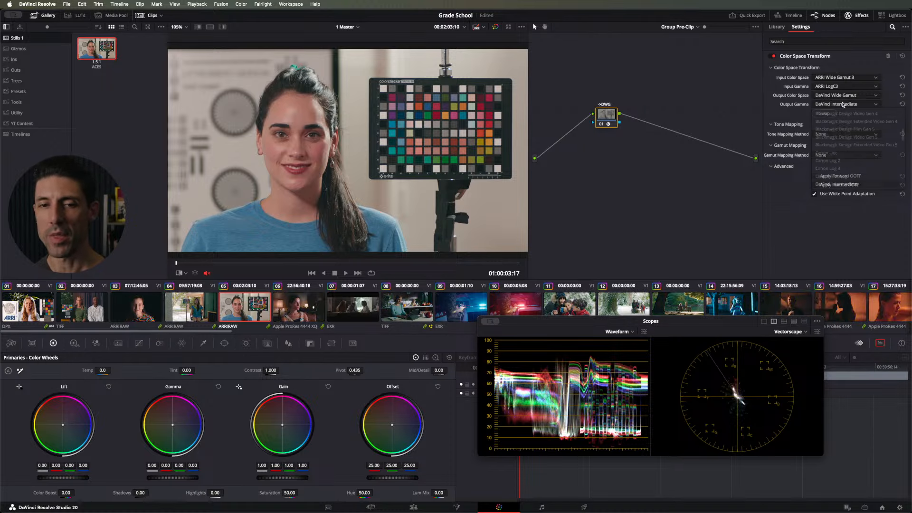
{"action": "left_click", "coordinate": [844, 104]}
Step: Change the working space of the Contour node in the timeline node graph to match the new pipeline
{"action": "left_click", "coordinate": [696, 27]}
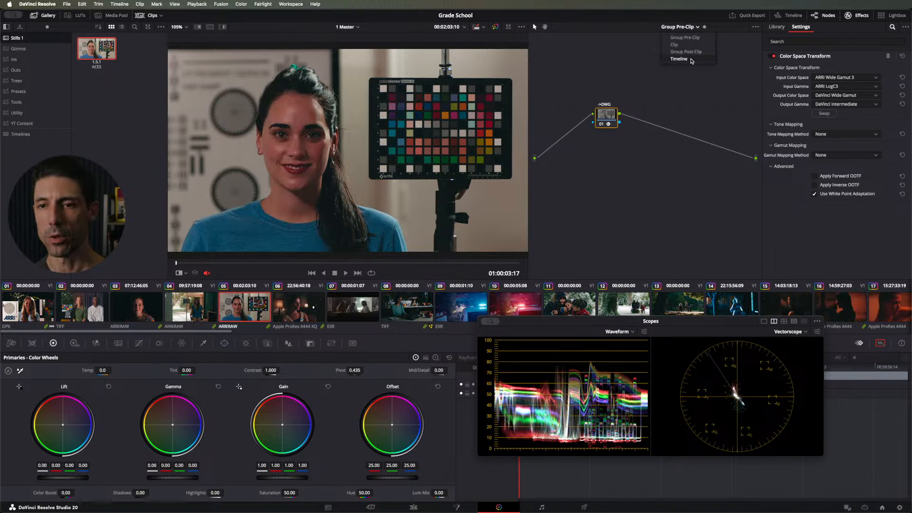
{"action": "left_click", "coordinate": [692, 60]}
{"action": "left_click", "coordinate": [713, 160]}
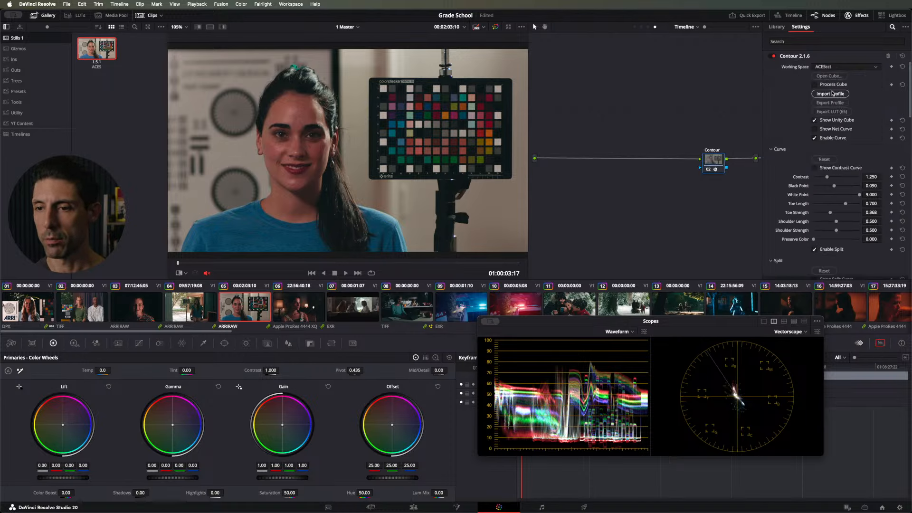
{"action": "left_click", "coordinate": [831, 66]}
{"action": "left_click", "coordinate": [828, 85]}
Step: Set the ->709 node's OpenDRT input to DaVinci Wide Gamut gamut and DaVinci Intermediate transfer function
{"action": "left_click_drag", "start_coordinate": [686, 123], "coordinate": [586, 104]}
{"action": "left_click", "coordinate": [694, 138]}
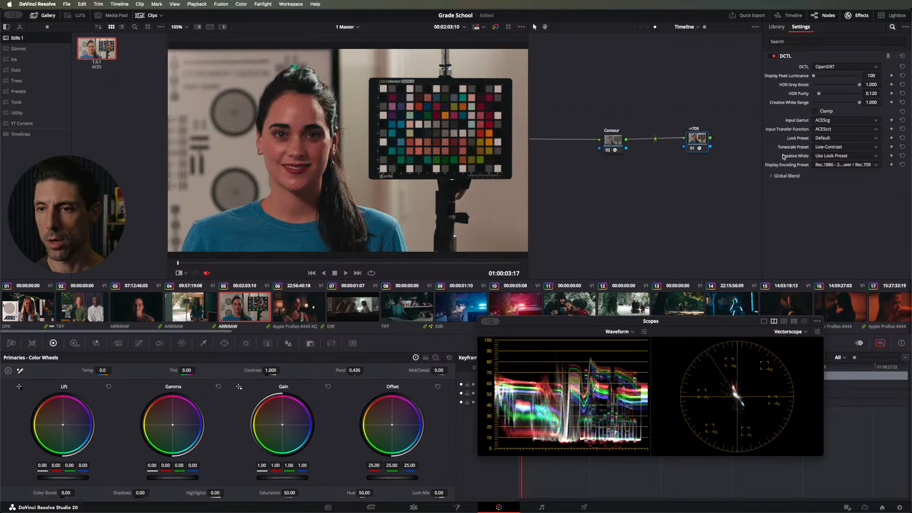
{"action": "left_click", "coordinate": [826, 121]}
{"action": "left_click", "coordinate": [836, 200]}
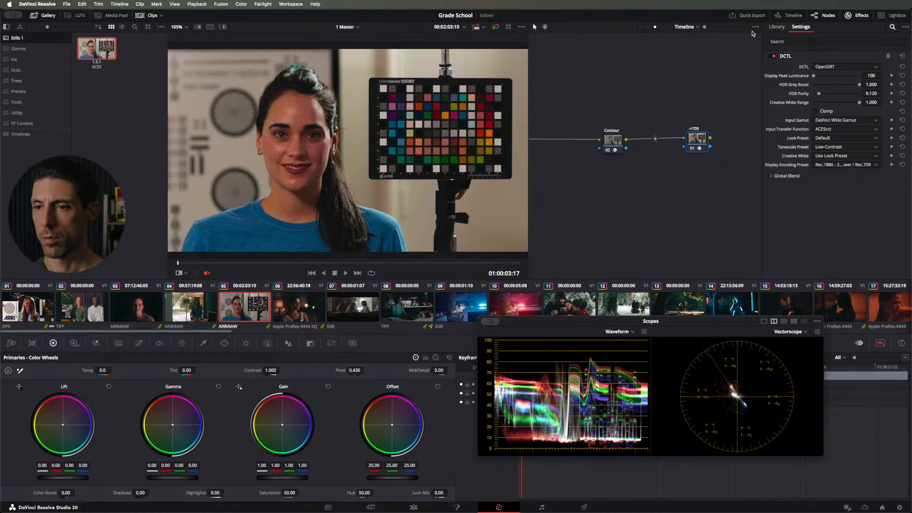
{"action": "left_click", "coordinate": [827, 129]}
{"action": "left_click", "coordinate": [830, 146]}
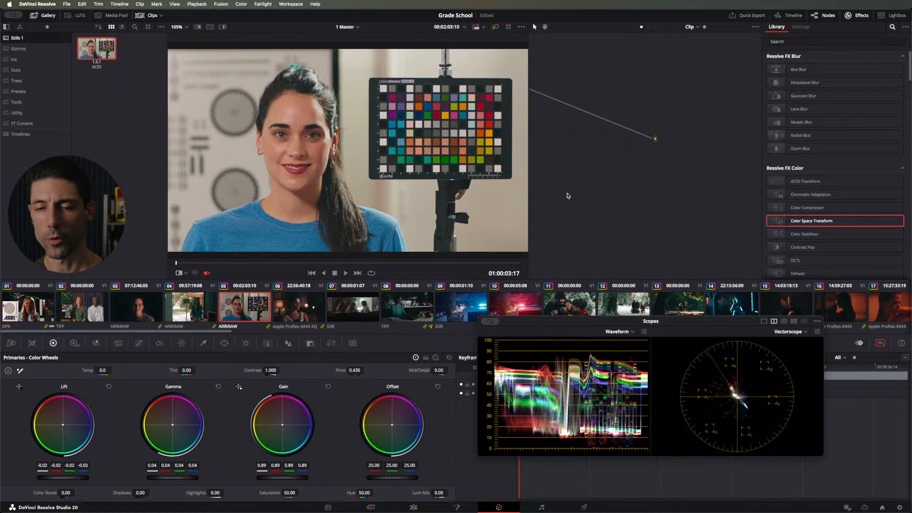
Step: Return to clip 05's clip-level nodes and compare the image with the ACES still using the reference wipe
{"action": "left_click_drag", "start_coordinate": [636, 240], "coordinate": [691, 264]}
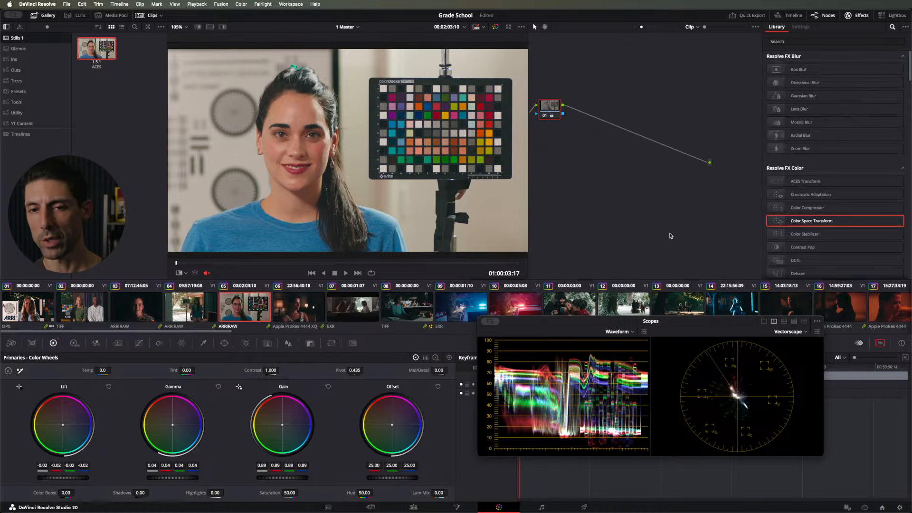
{"action": "right_click", "coordinate": [586, 167]}
{"action": "left_click", "coordinate": [566, 140]}
{"action": "key", "text": "super+w"}
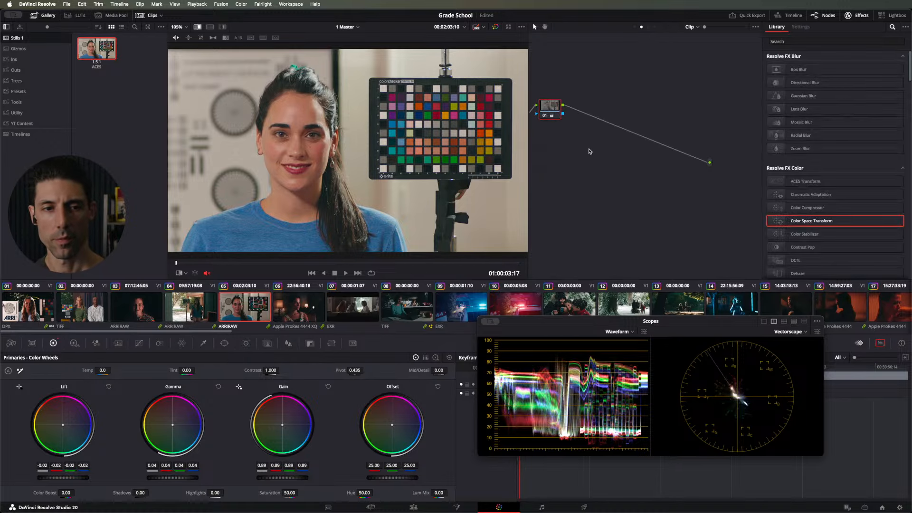
Step: Compare clip 05's DaVinci Wide Gamut grade with the ACES still by toggling the reference wipe on and off
{"action": "key", "text": "super+w"}
{"action": "key", "text": "super+w"}
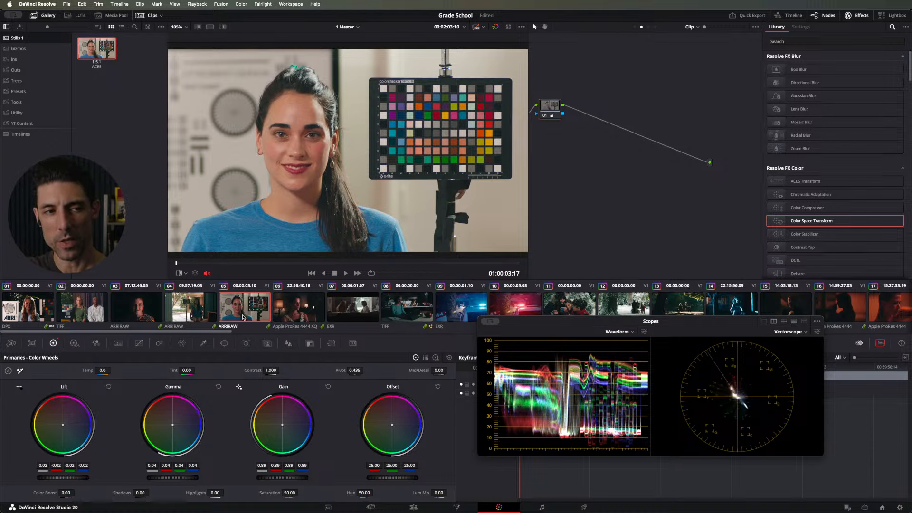
{"action": "key", "text": "super+w"}
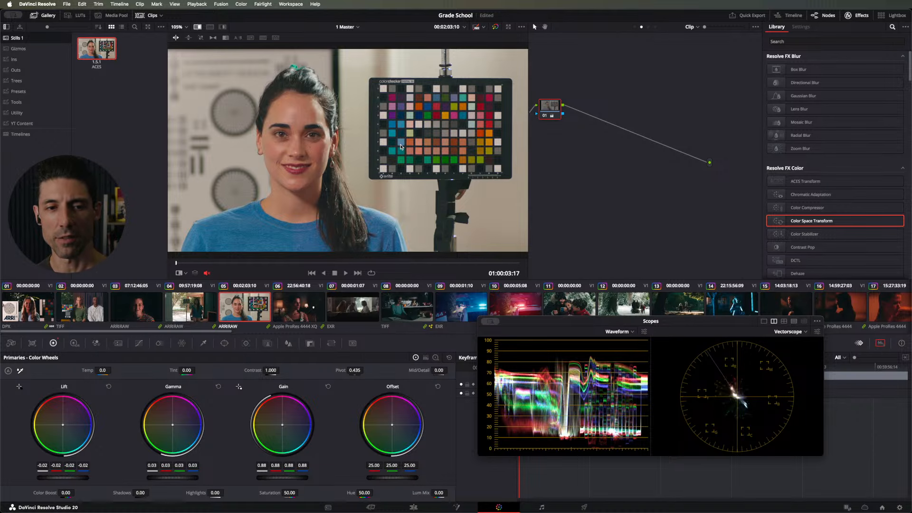
{"action": "key", "text": "super+w"}
{"action": "key", "text": "super+w"}
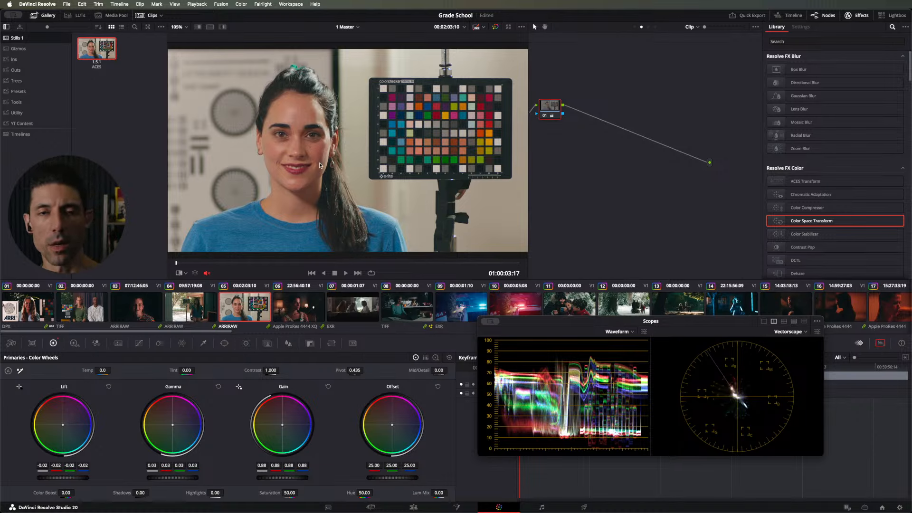
{"action": "key", "text": "super+w"}
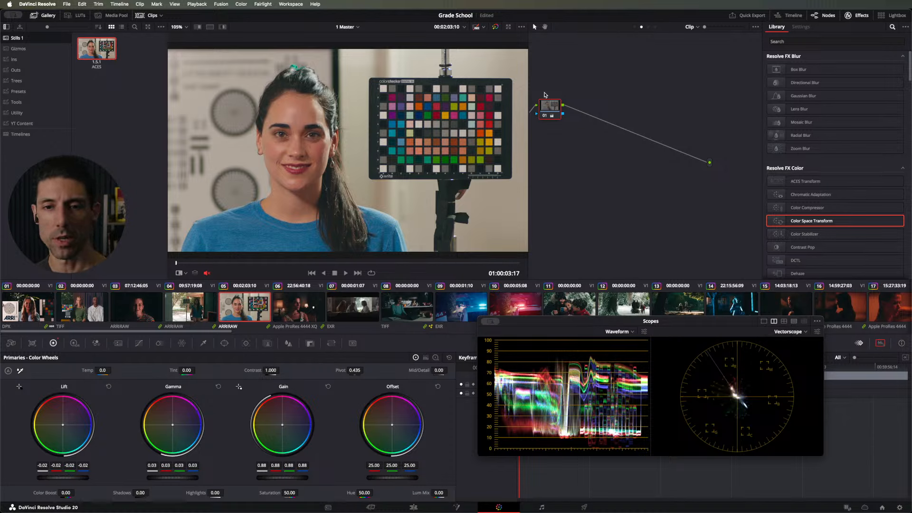
Step: Set the group pre-clip Color Space Transform's output to ARRI Wide Gamut 4 and ARRI LogC4
{"action": "left_click_drag", "start_coordinate": [605, 89], "coordinate": [629, 86]}
{"action": "left_click_drag", "start_coordinate": [577, 107], "coordinate": [578, 116]}
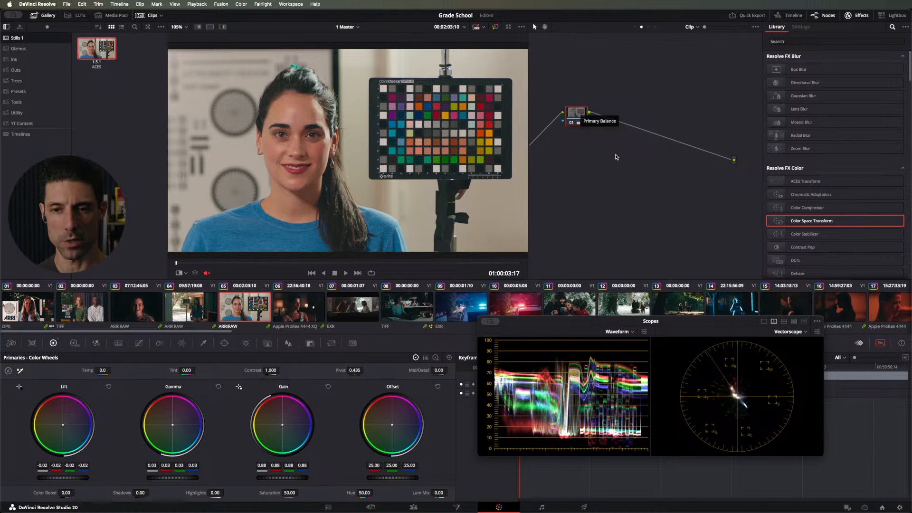
{"action": "left_click", "coordinate": [636, 27]}
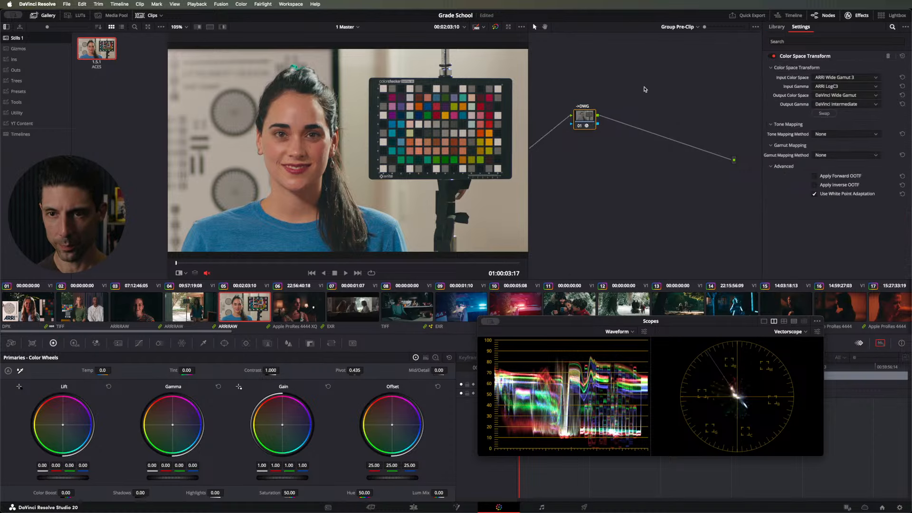
{"action": "left_click", "coordinate": [842, 97]}
{"action": "left_click", "coordinate": [851, 121]}
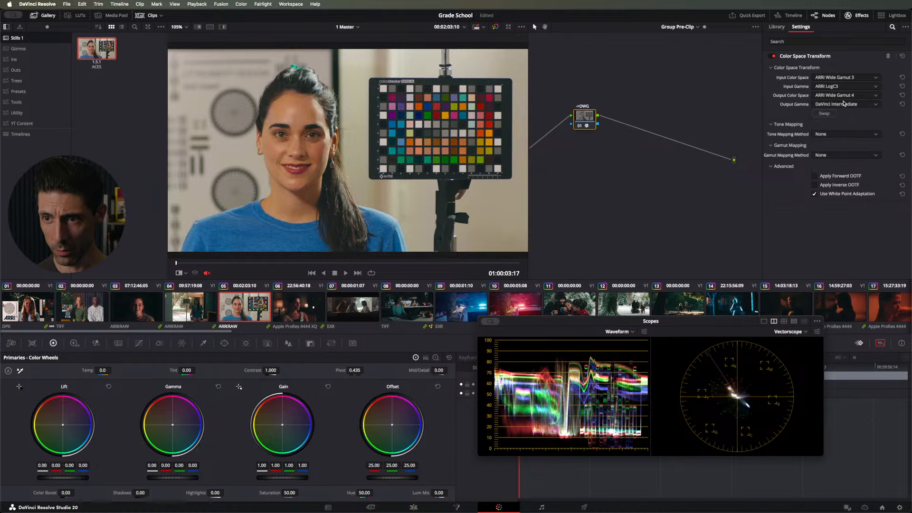
{"action": "left_click", "coordinate": [844, 104]}
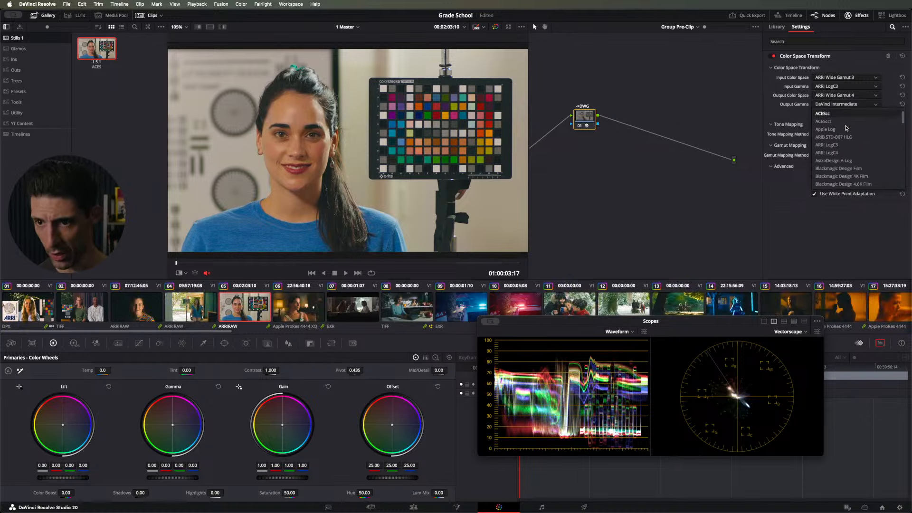
{"action": "left_click", "coordinate": [828, 152]}
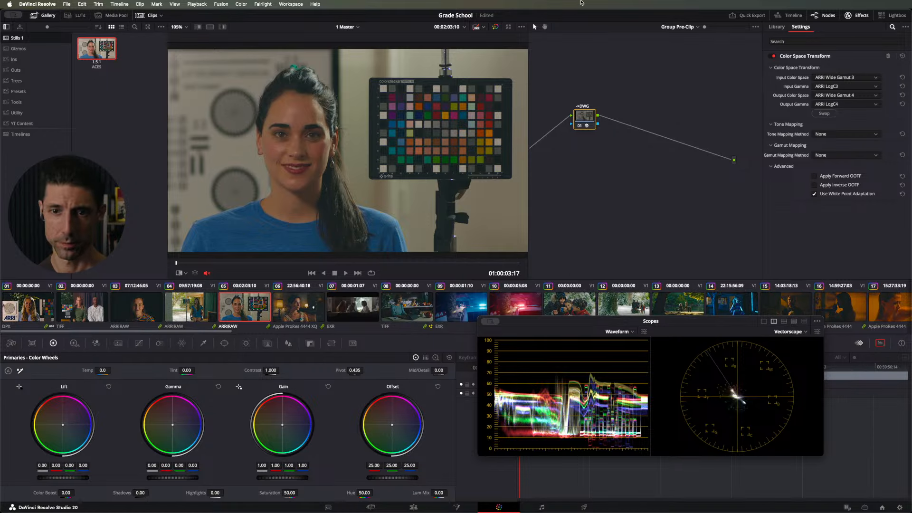
Step: Add a node before Contour in the timeline node graph and apply the LogC4->DWG preset from the Ins album
{"action": "left_click", "coordinate": [677, 27]}
{"action": "left_click", "coordinate": [678, 58]}
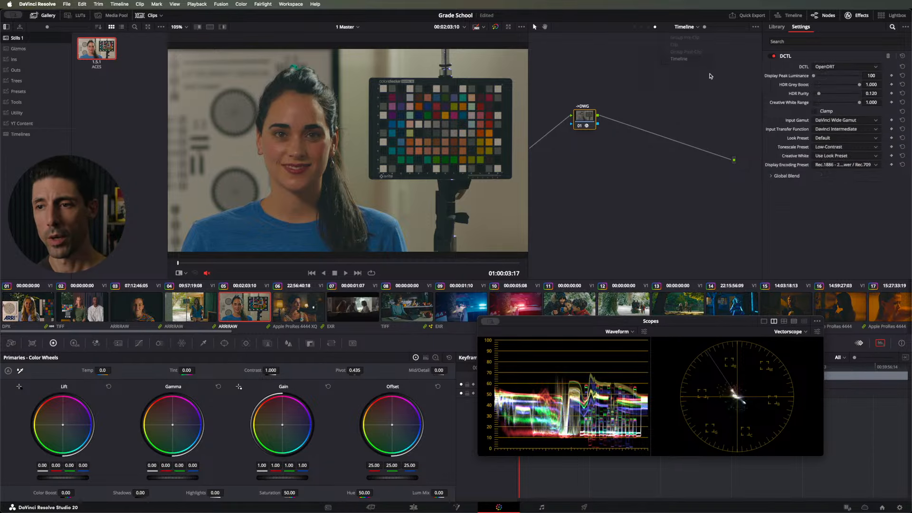
{"action": "left_click", "coordinate": [695, 167]}
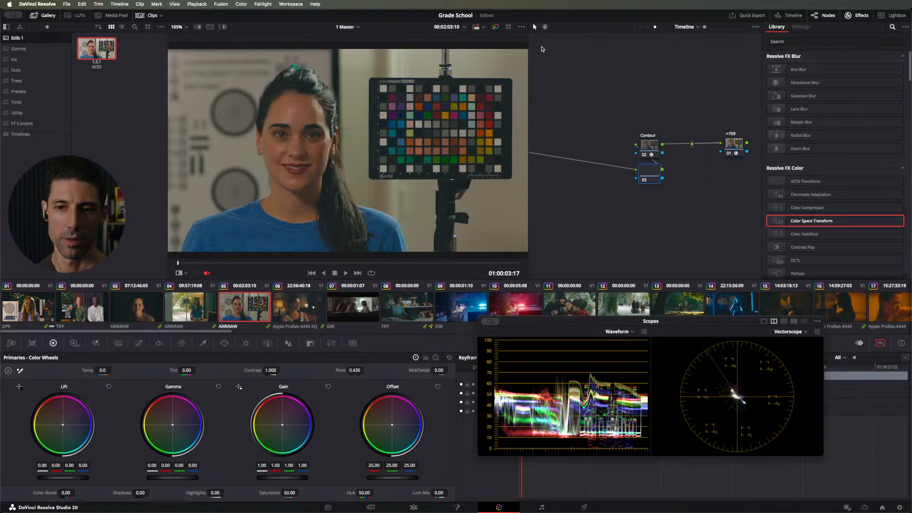
{"action": "left_click", "coordinate": [29, 59]}
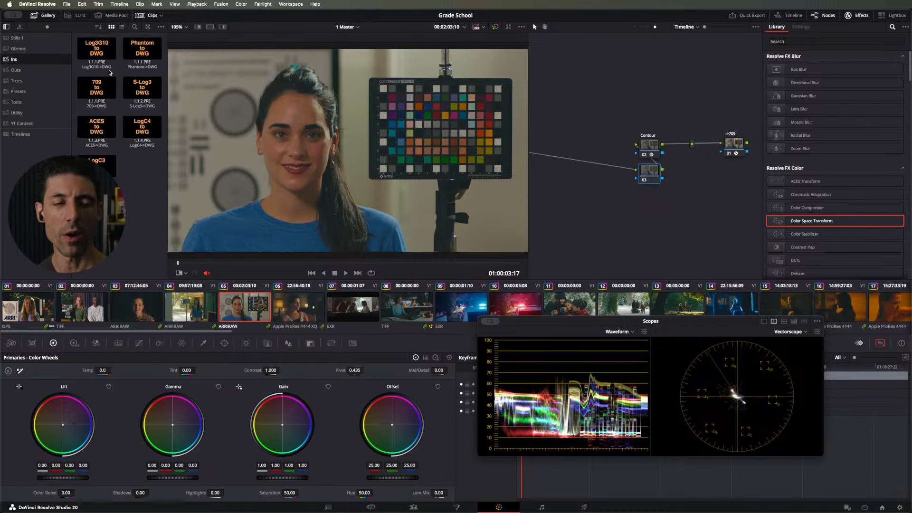
{"action": "left_click_drag", "start_coordinate": [127, 138], "coordinate": [596, 113]}
{"action": "left_click", "coordinate": [825, 113]}
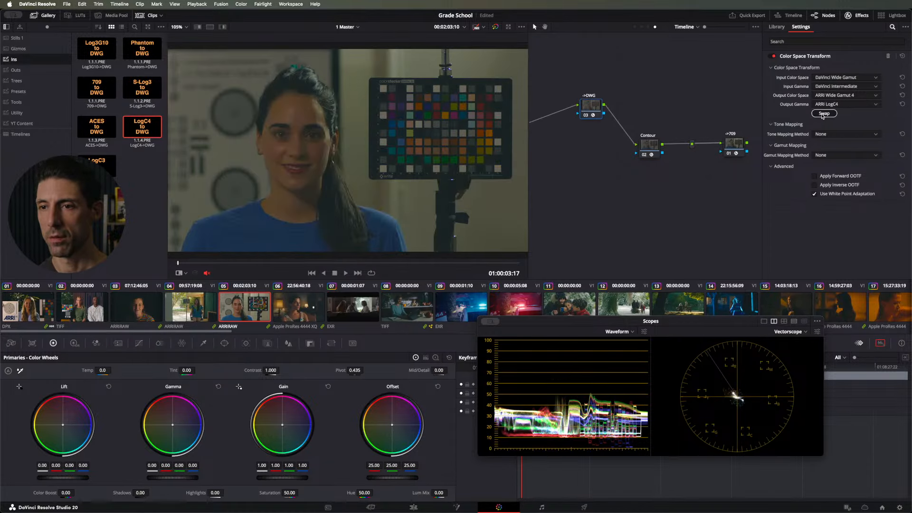
{"action": "left_click", "coordinate": [825, 114]}
Step: Add a copy of the LogC4->DWG transform after Contour, swap its input and output spaces, and line up the nodes
{"action": "left_click_drag", "start_coordinate": [649, 144], "coordinate": [635, 80]}
{"action": "key", "text": "alt+s"}
{"action": "key", "text": "super+v"}
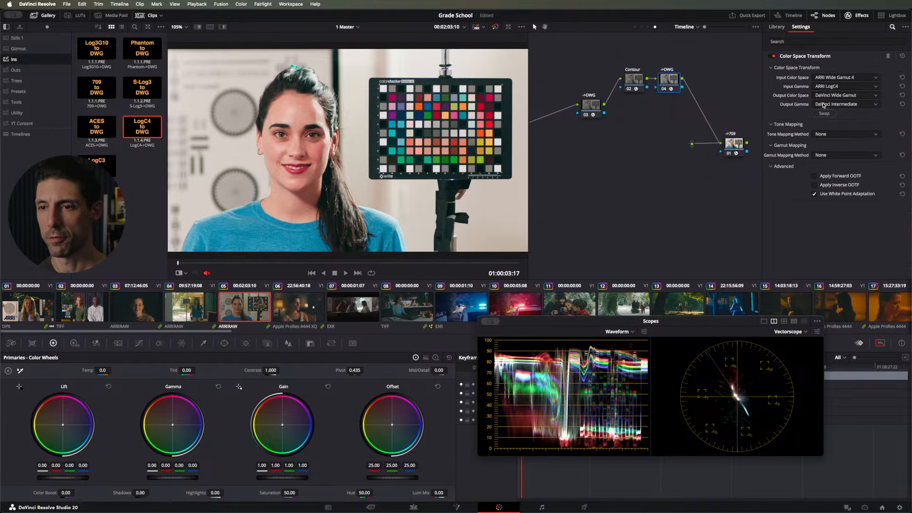
{"action": "left_click", "coordinate": [825, 113]}
{"action": "left_click_drag", "start_coordinate": [591, 115], "coordinate": [601, 83]}
Step: Toggle the Contour node and its two surrounding transforms off and on to check their effect
{"action": "key", "text": "super+d"}
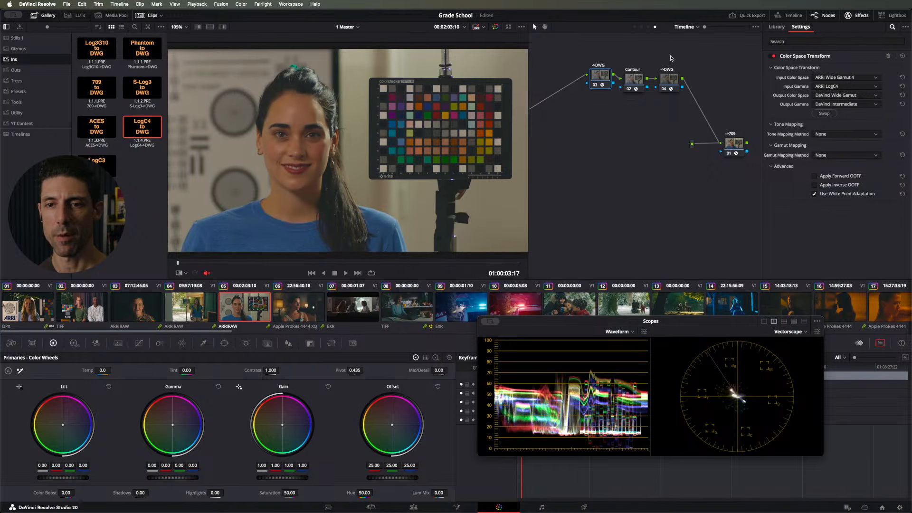
{"action": "left_click_drag", "start_coordinate": [701, 66], "coordinate": [596, 85]}
{"action": "key", "text": "super+d"}
{"action": "key", "text": "super+d"}
{"action": "left_click", "coordinate": [683, 46]}
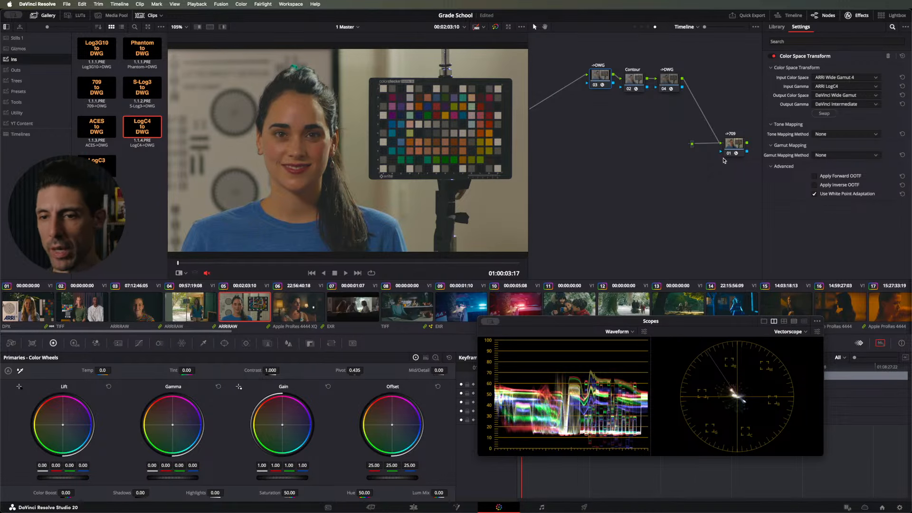
Step: Set the ->709 node's OpenDRT input to Arri Wide Gamut 4 gamut and Arri LogC4 transfer function
{"action": "left_click", "coordinate": [729, 144]}
{"action": "left_click", "coordinate": [845, 120]}
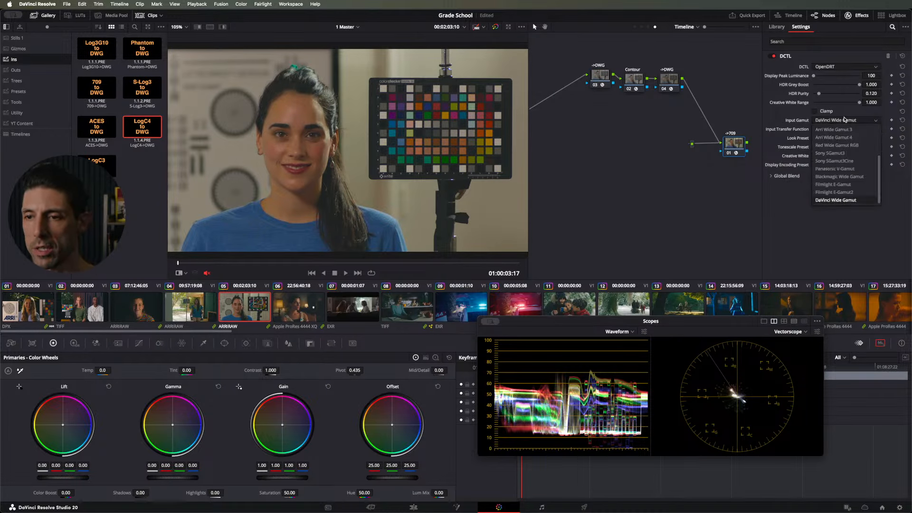
{"action": "left_click", "coordinate": [852, 140]}
{"action": "left_click", "coordinate": [838, 129]}
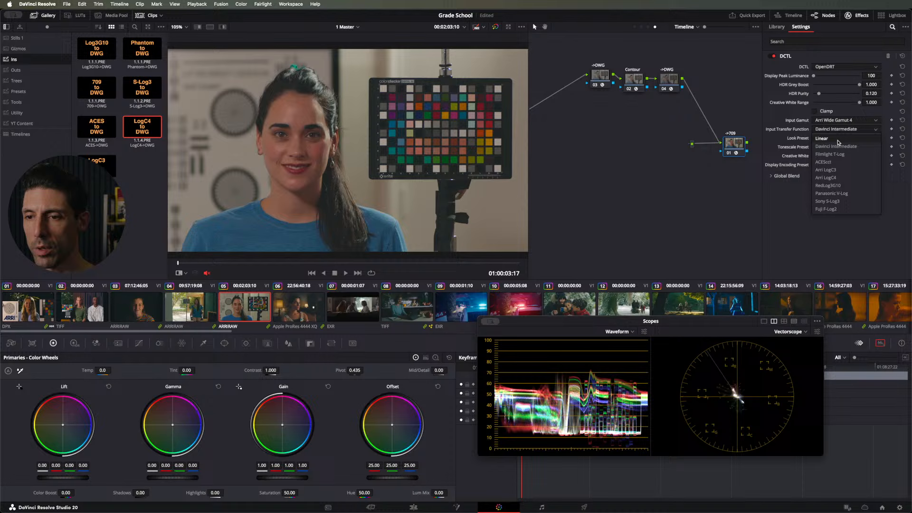
{"action": "left_click", "coordinate": [836, 178]}
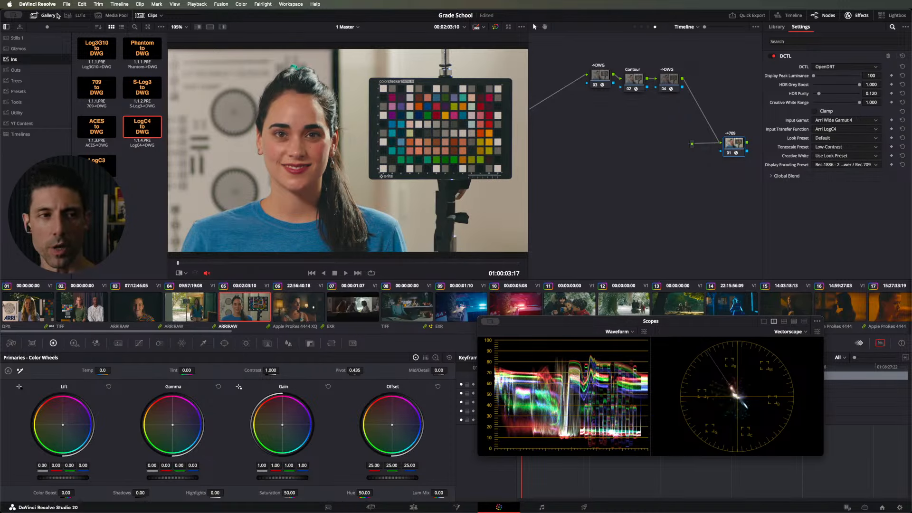
Step: Show the Stills 1 album and reset clip 05's grade in its clip-level node graph
{"action": "left_click", "coordinate": [18, 38]}
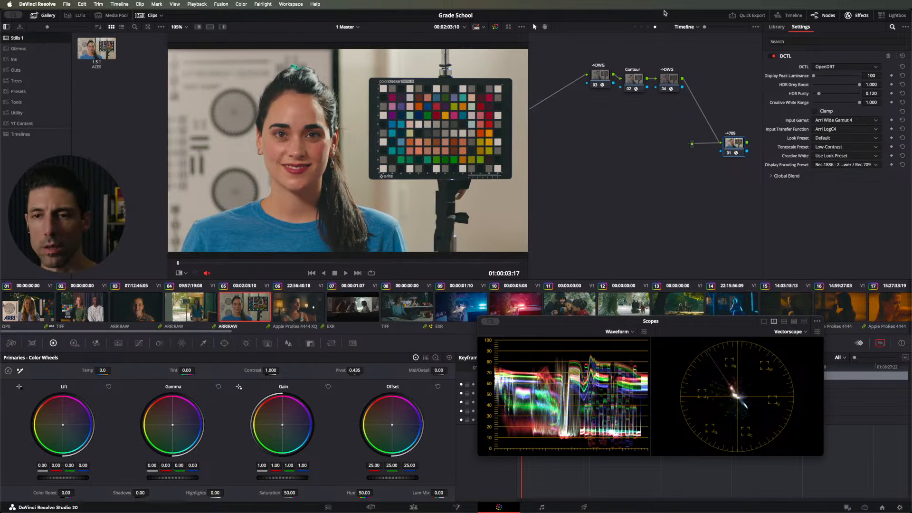
{"action": "left_click", "coordinate": [642, 27]}
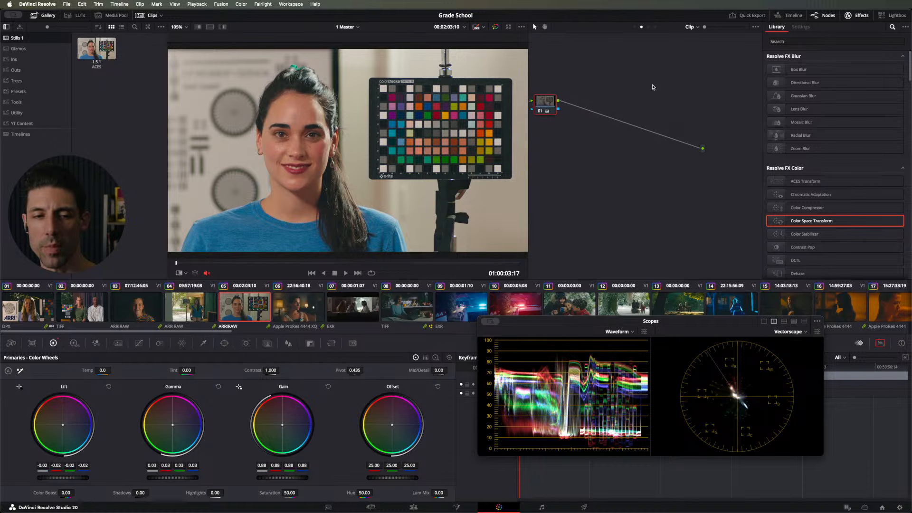
{"action": "right_click", "coordinate": [630, 70]}
{"action": "key", "text": "Escape"}
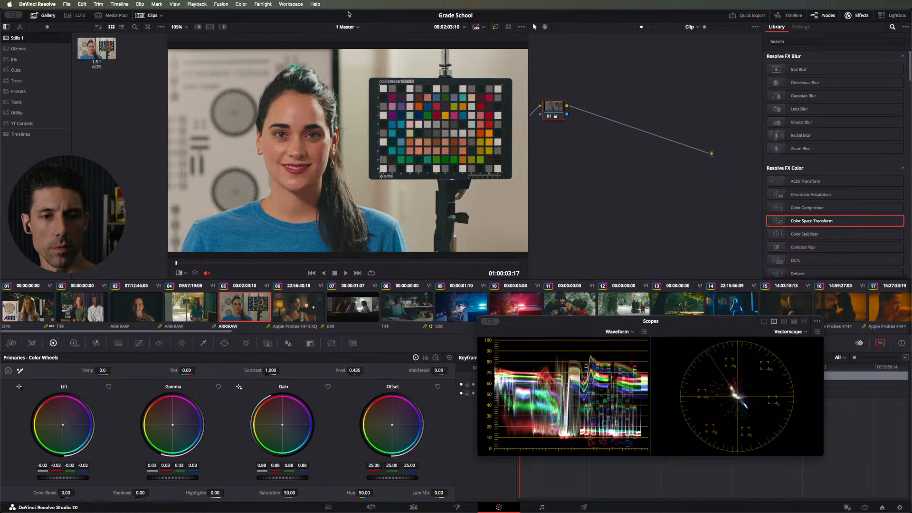
{"action": "right_click", "coordinate": [610, 75]}
{"action": "left_click", "coordinate": [615, 98]}
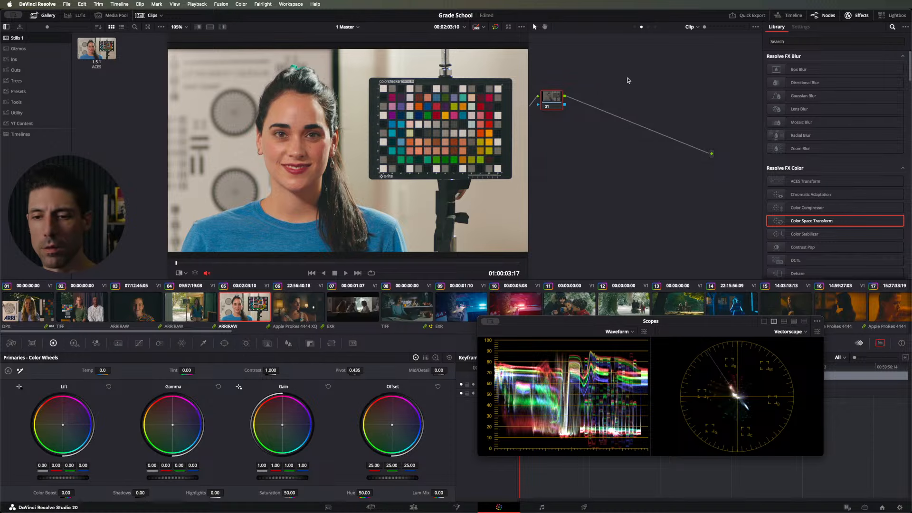
{"action": "right_click", "coordinate": [628, 78]}
{"action": "left_click", "coordinate": [601, 57]}
{"action": "left_click_drag", "start_coordinate": [601, 57], "coordinate": [633, 41]}
Step: Review the ARRI LogC4 pipeline through the group pre-clip, clip, group post-clip and timeline node graphs
{"action": "left_click", "coordinate": [636, 27]}
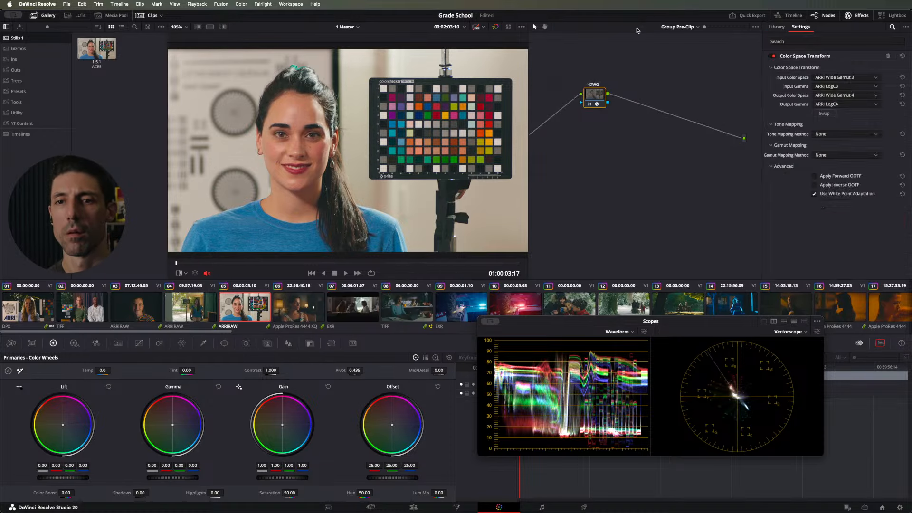
{"action": "left_click", "coordinate": [671, 27]}
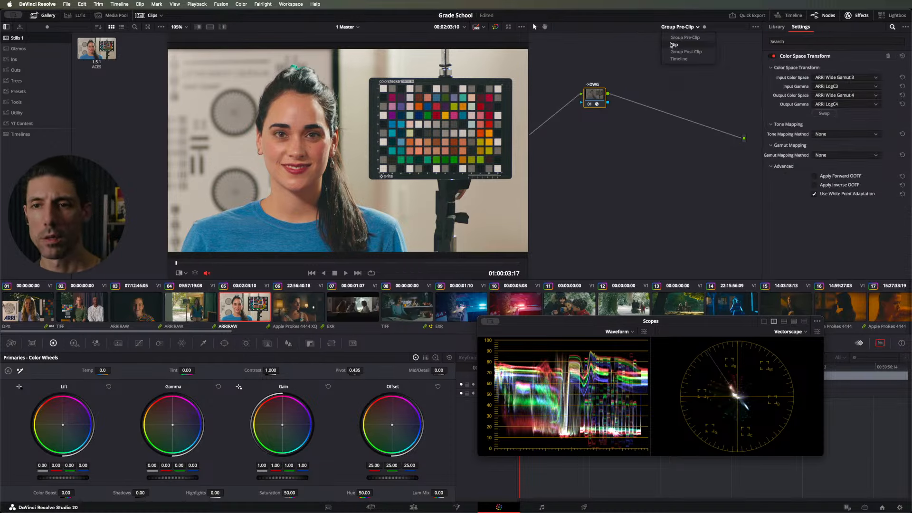
{"action": "left_click", "coordinate": [671, 44]}
{"action": "left_click", "coordinate": [649, 27]}
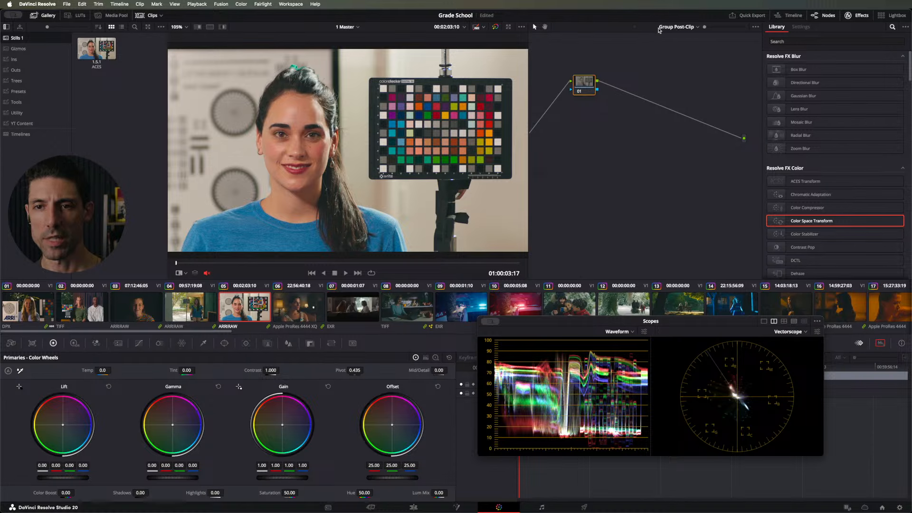
{"action": "left_click", "coordinate": [660, 28]}
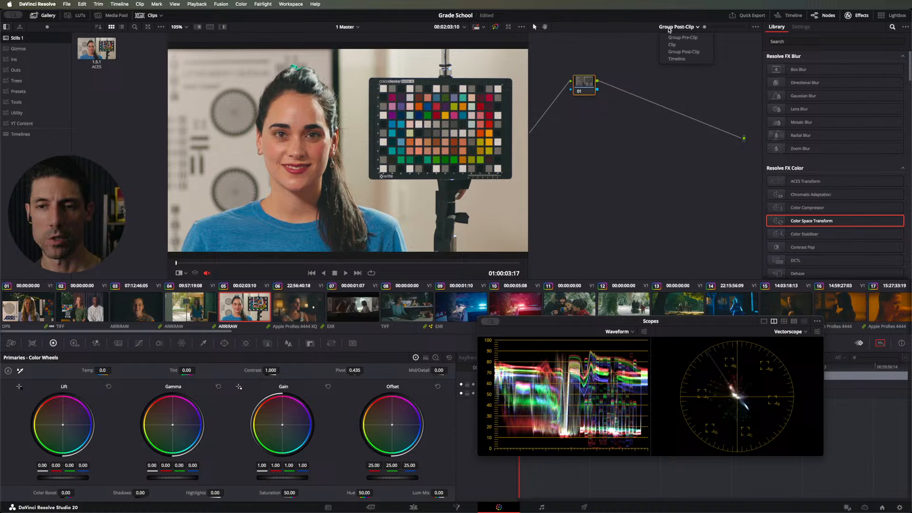
{"action": "left_click", "coordinate": [670, 59]}
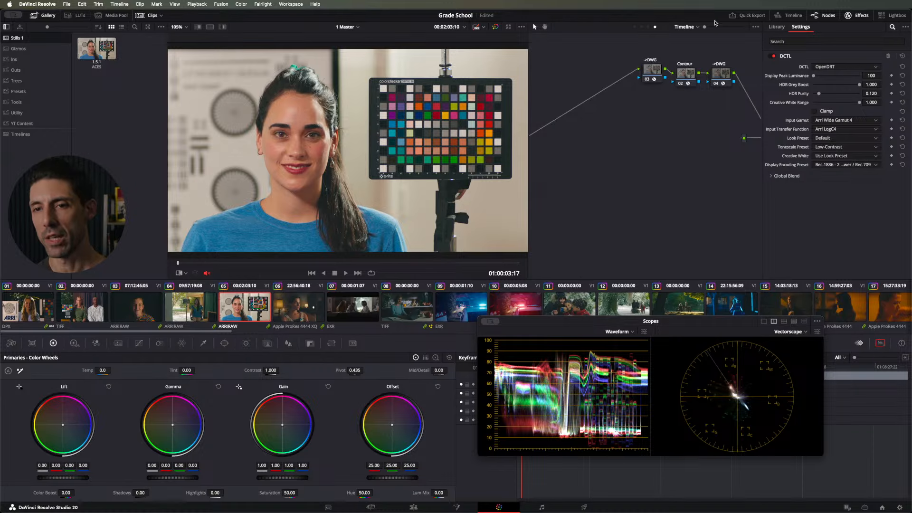
Step: Regrade clip 05's clip-level node with lift 0.01, gamma -0.02 and gain 1.03
{"action": "left_click", "coordinate": [642, 27]}
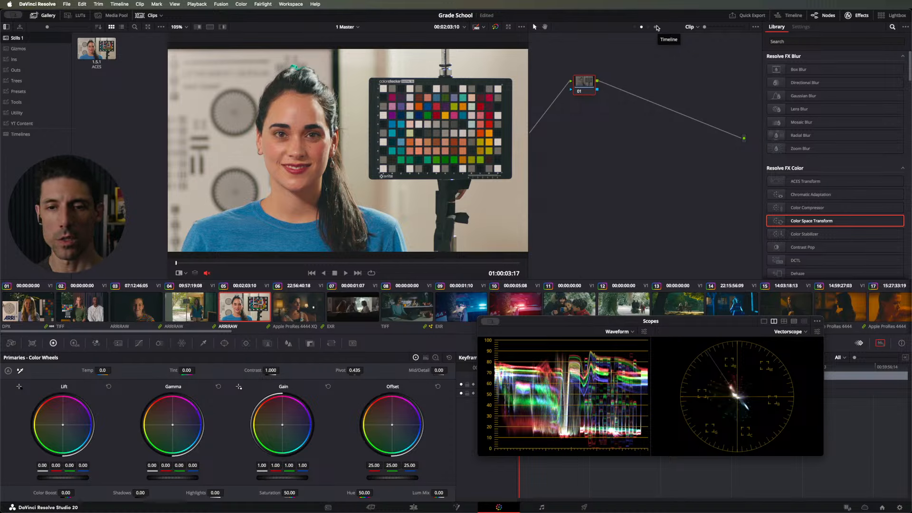
{"action": "left_click_drag", "start_coordinate": [589, 83], "coordinate": [587, 100]}
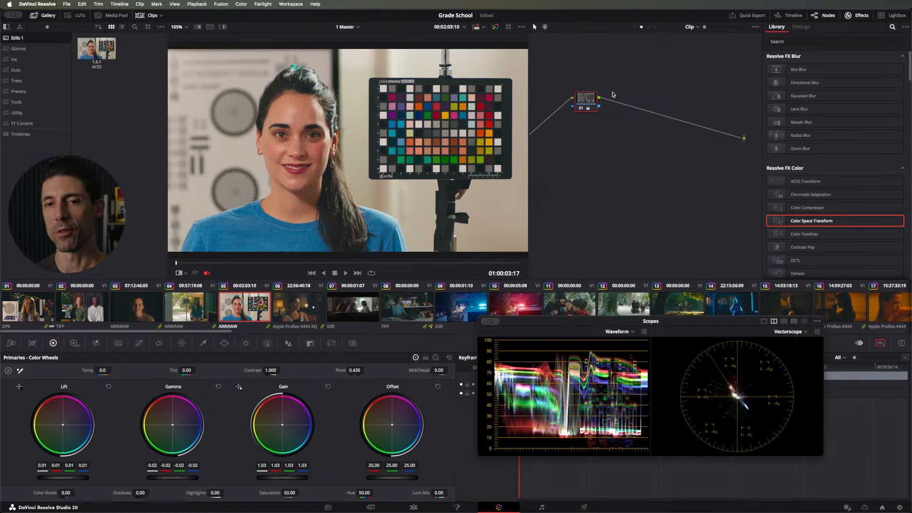
{"action": "left_click_drag", "start_coordinate": [590, 100], "coordinate": [591, 101]}
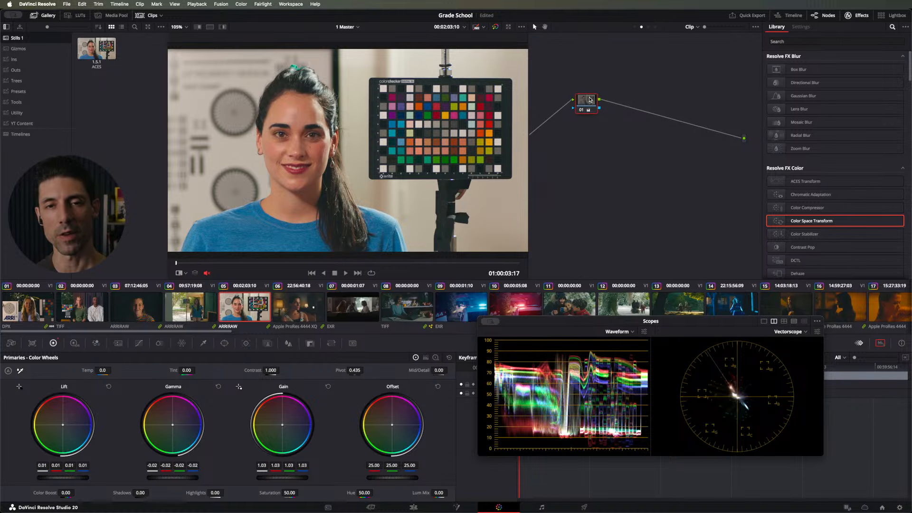
Step: Return to the timeline node graph and switch to another application
{"action": "left_click", "coordinate": [655, 26]}
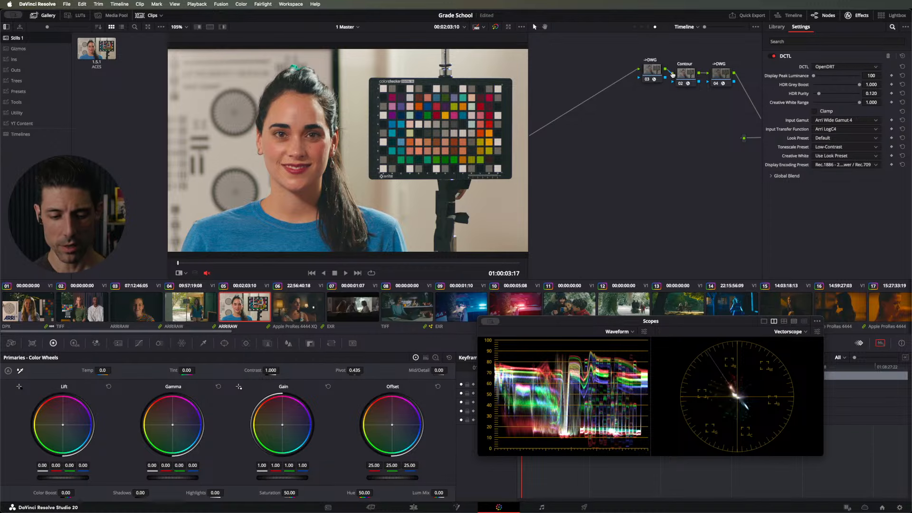
{"action": "key", "text": "super+Tab"}
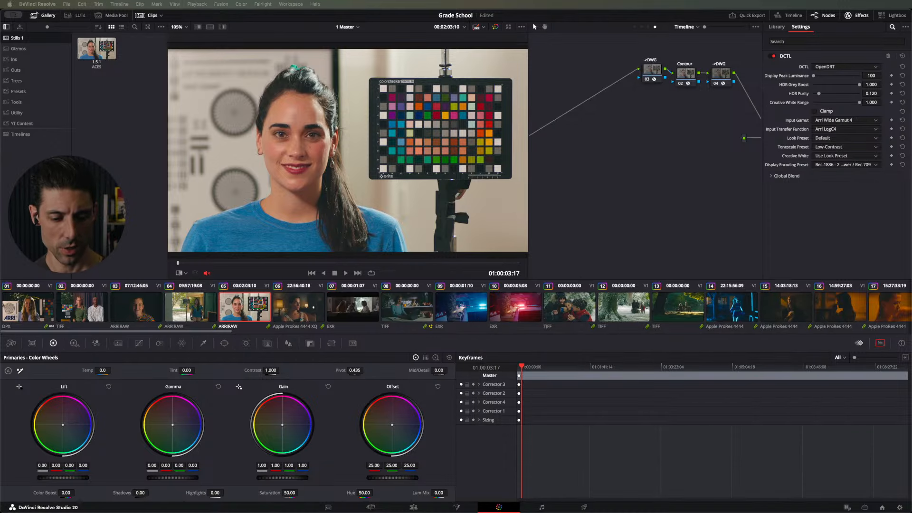